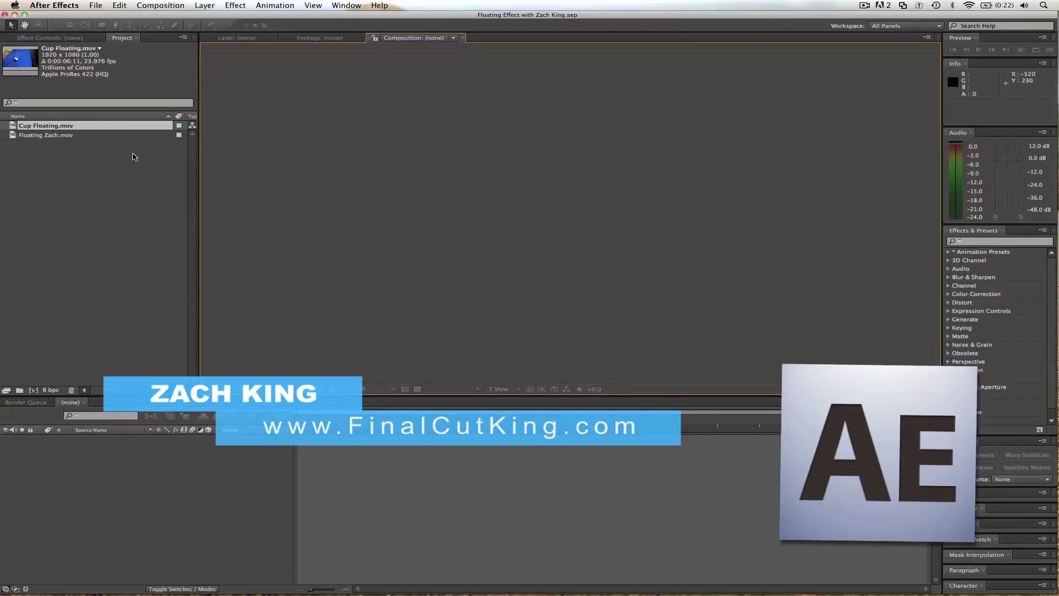
- Build a Floating Zach comp from Floating Zach.mov, preview it, and add Cup Floating.mov above it
click(77, 148)
click(47, 136)
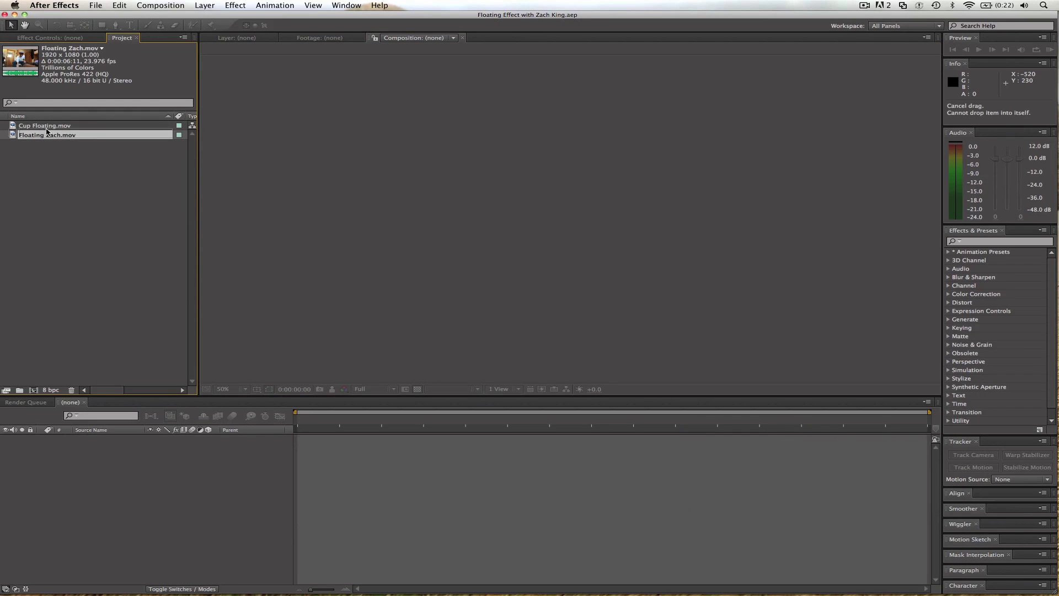
drag(76, 480, 81, 480)
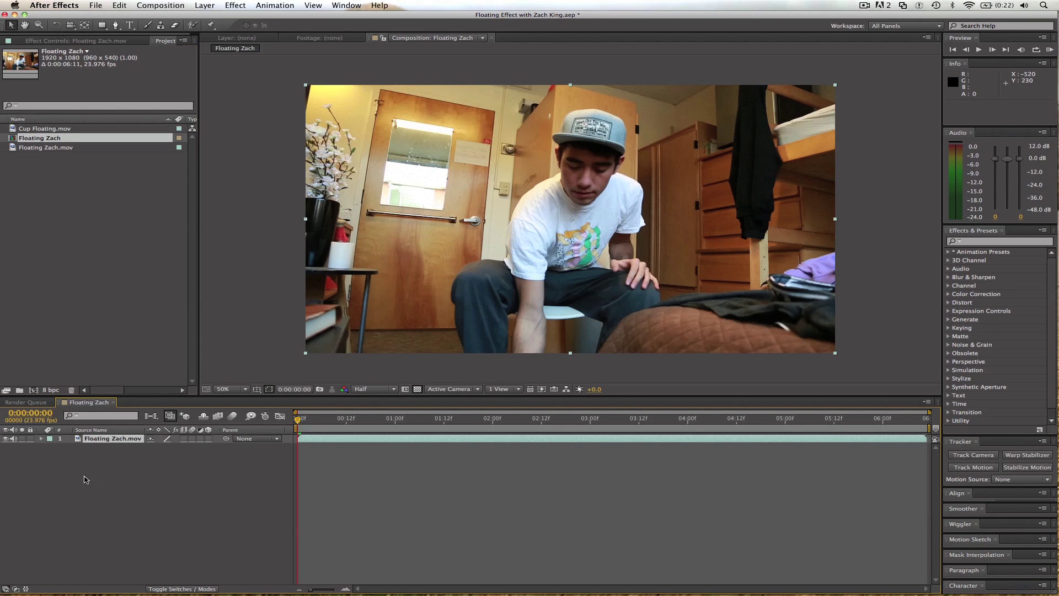
key(space)
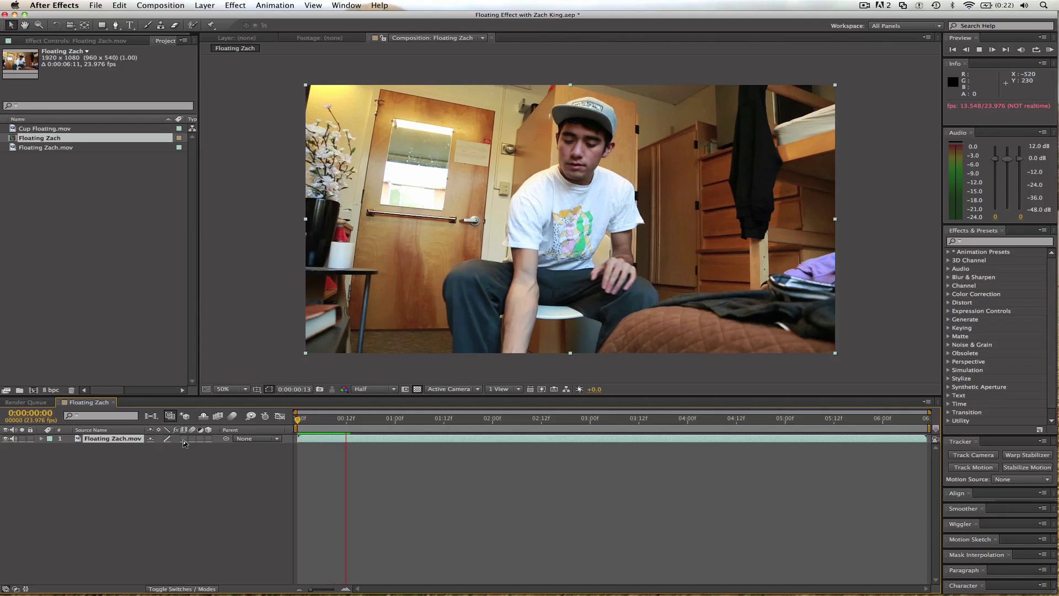
key(space)
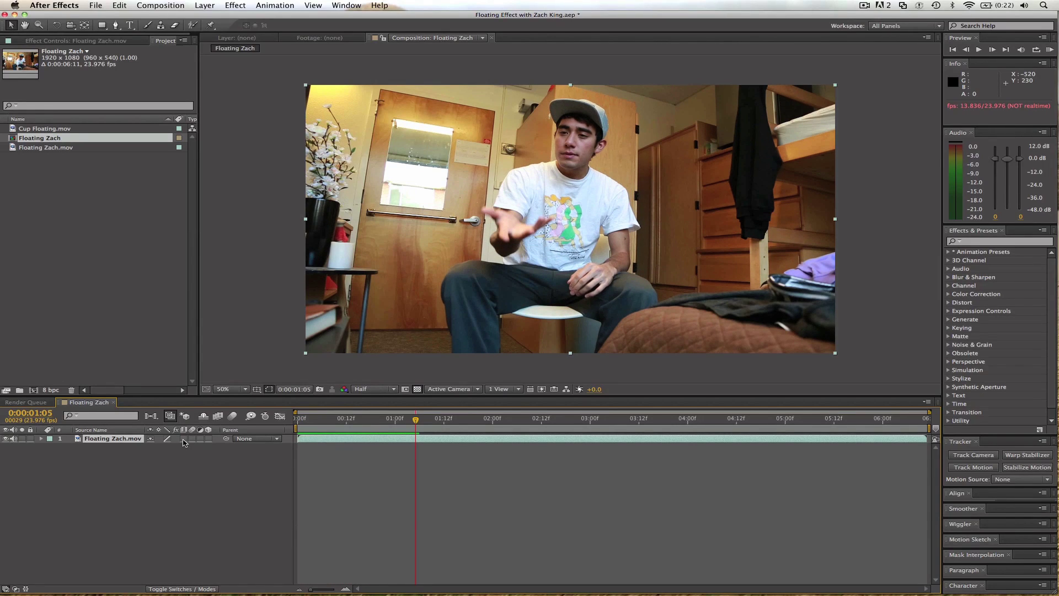
drag(55, 129, 65, 438)
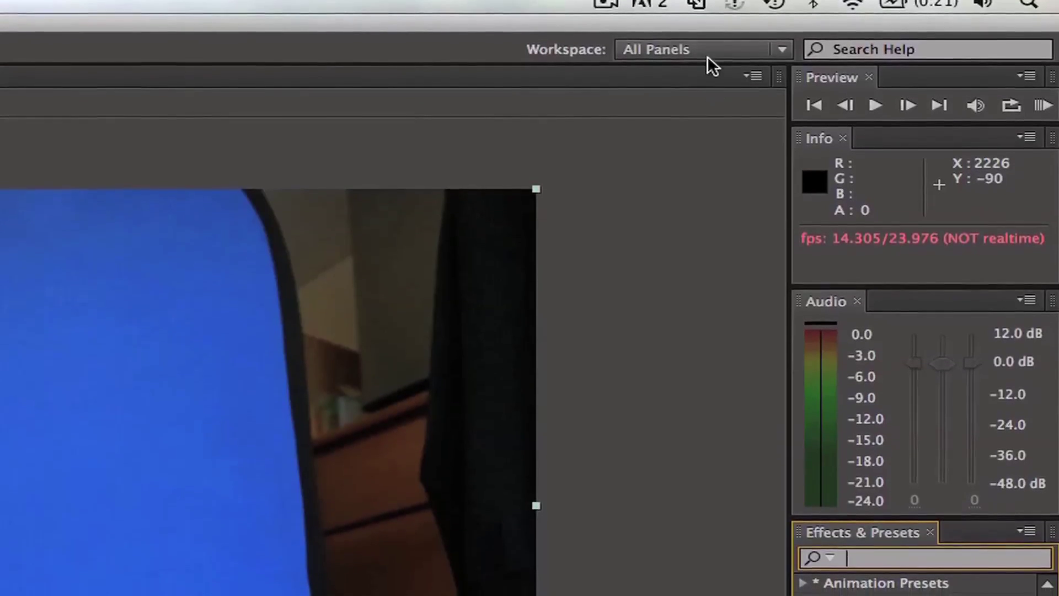
- Switch to the Motion Tracking workspace and start a motion track on the cup layer at frame one
click(909, 26)
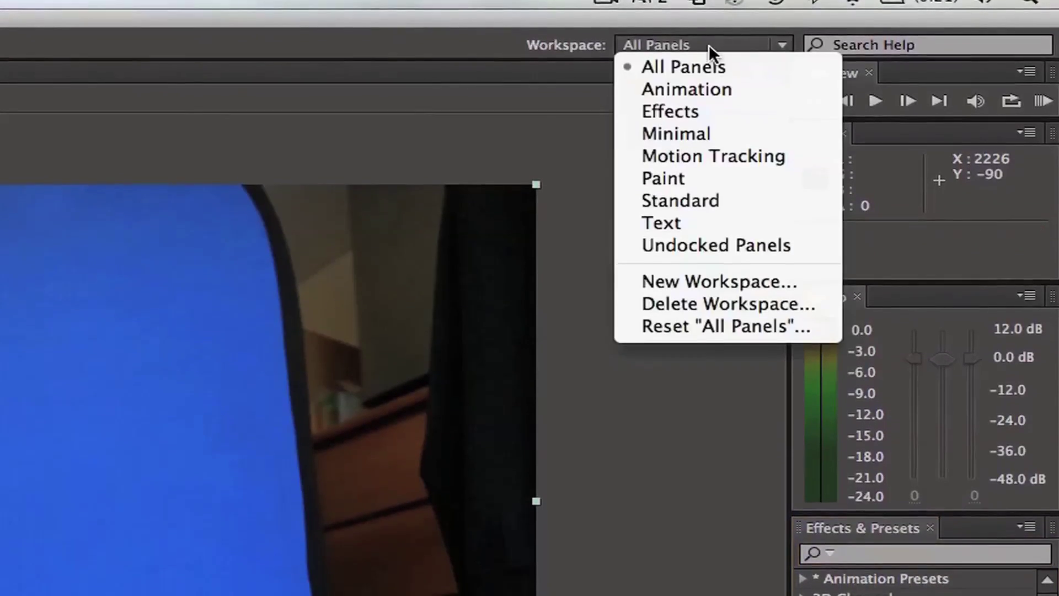
click(690, 154)
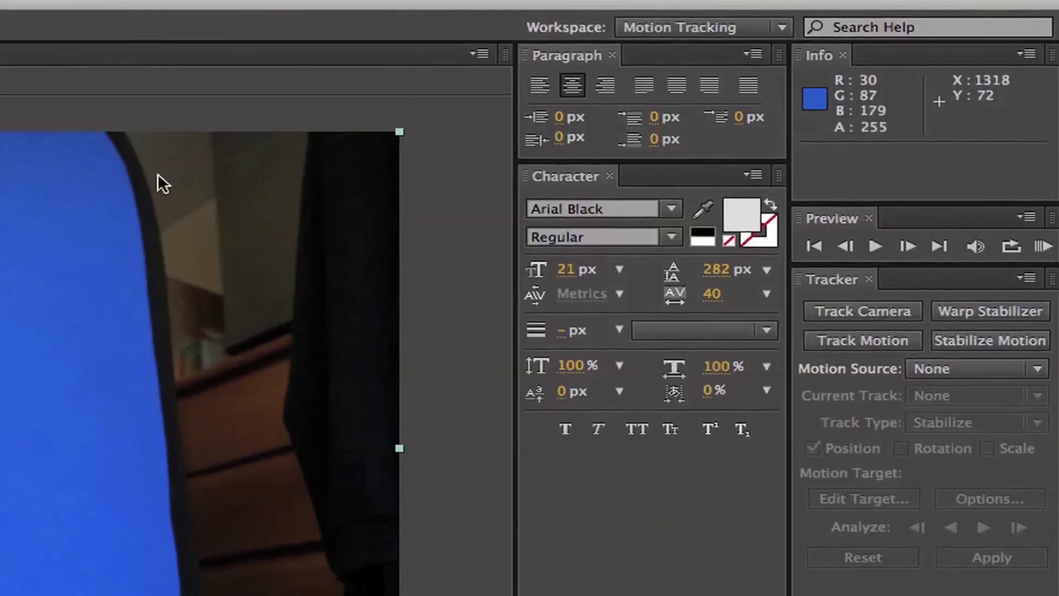
click(864, 340)
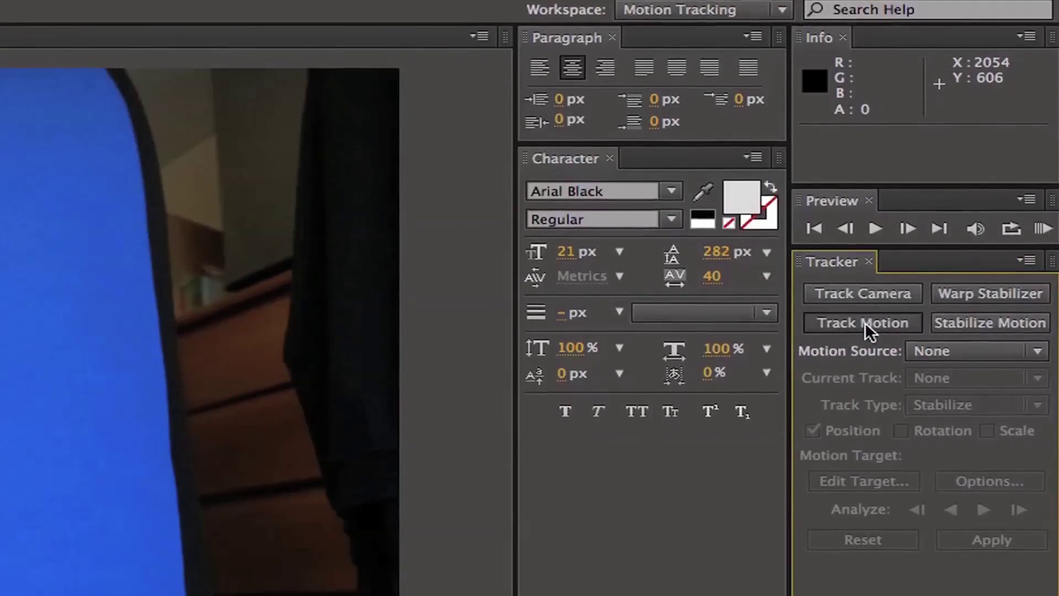
click(864, 322)
drag(638, 390, 285, 393)
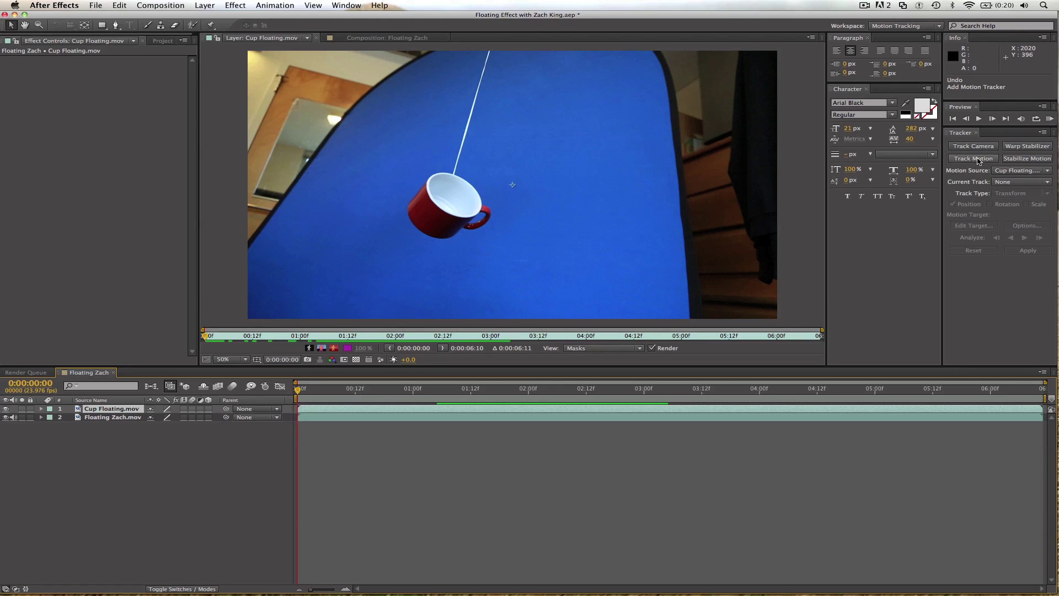
- Size Track Point 1 over the cup rim, analyze forward, and check the track near 1:18
click(977, 160)
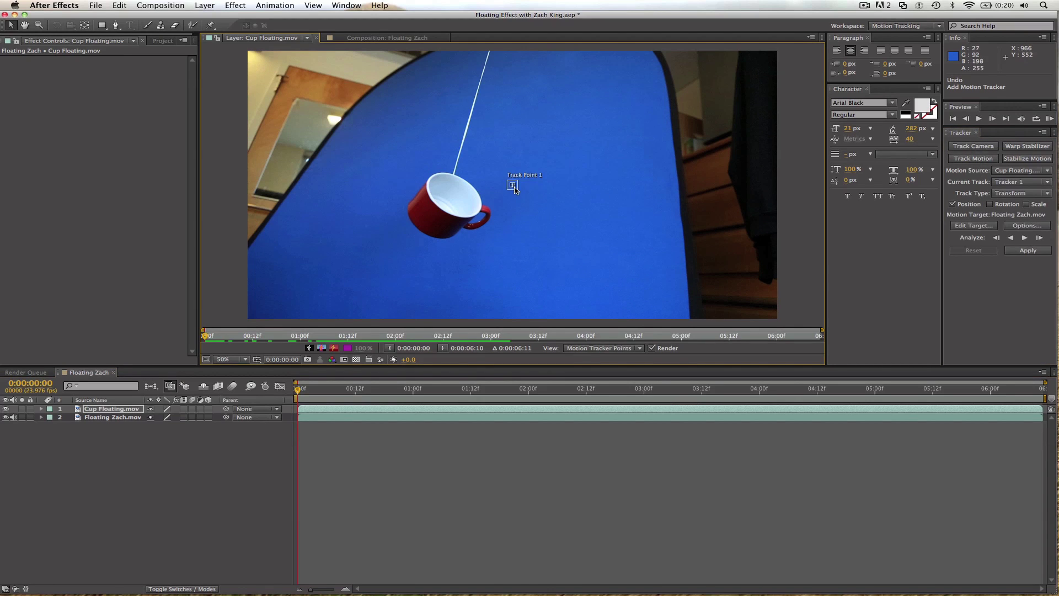
drag(520, 191, 463, 187)
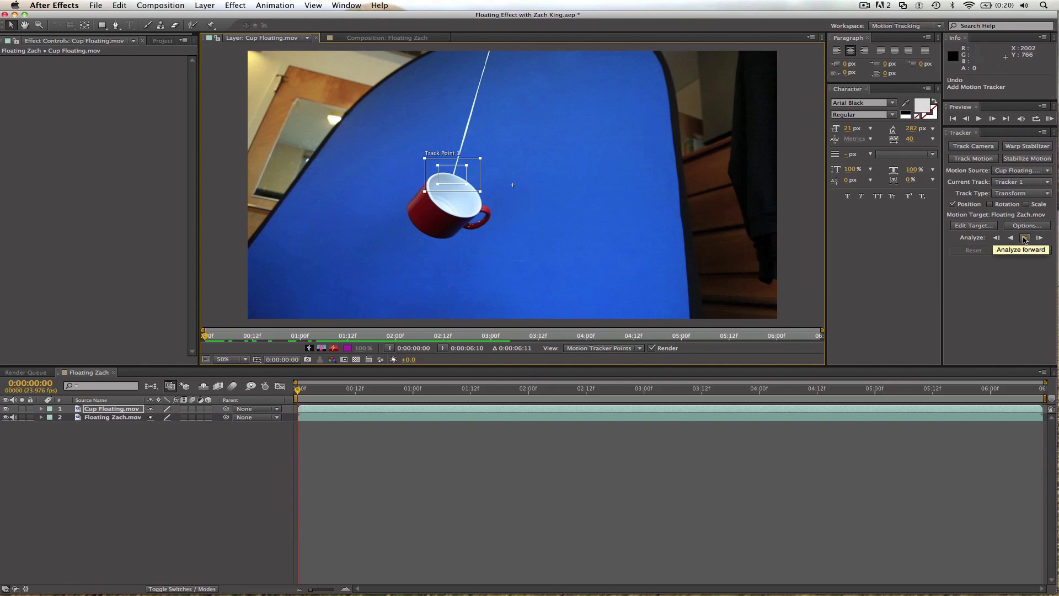
click(1025, 238)
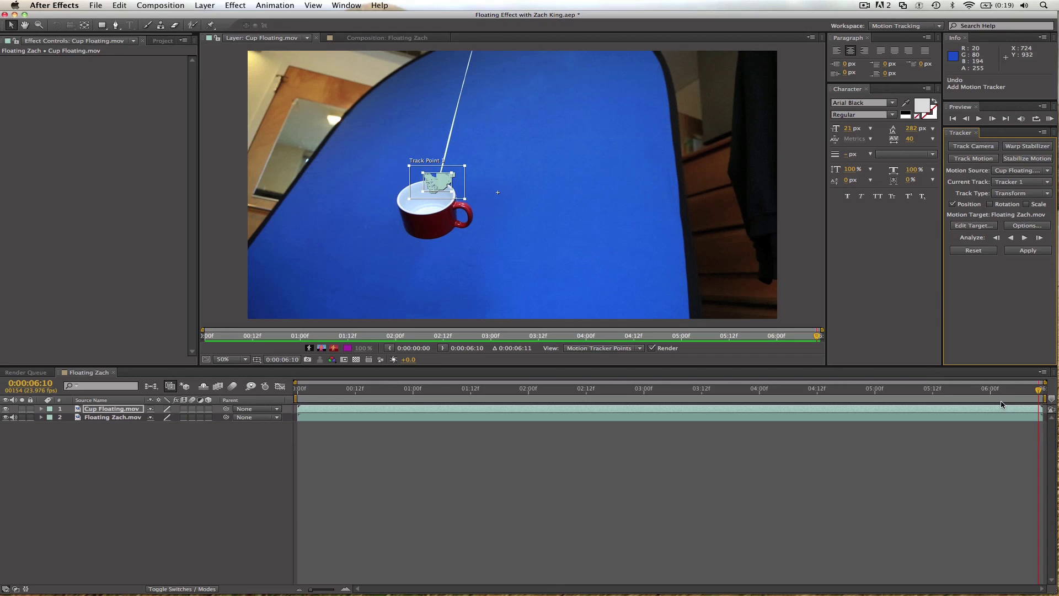
drag(1012, 389, 500, 390)
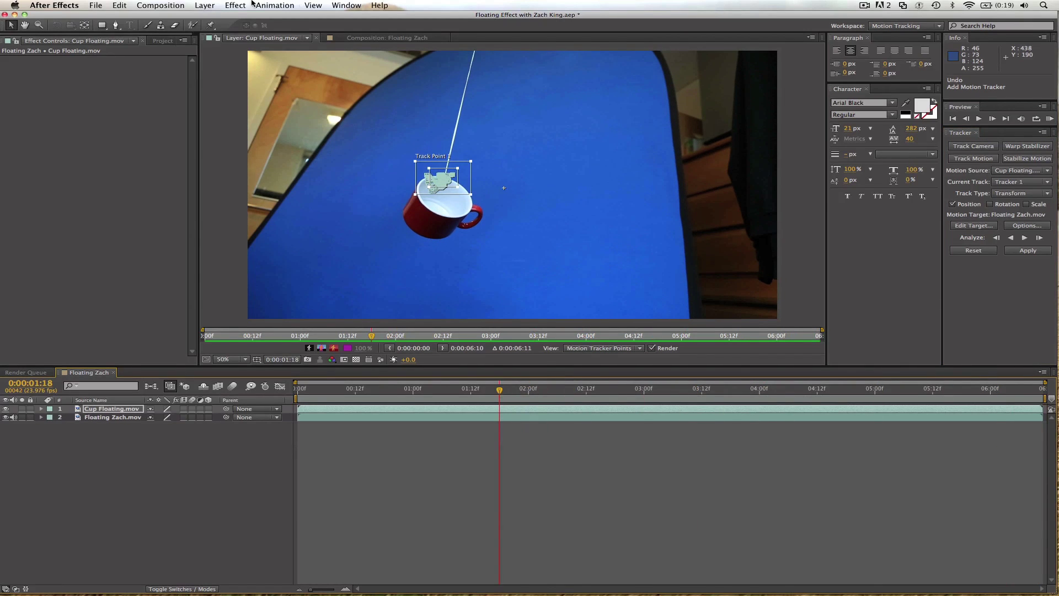
- Add a Null Object layer and set Null 1 as the tracker's motion target
click(203, 5)
mouse_move(203, 17)
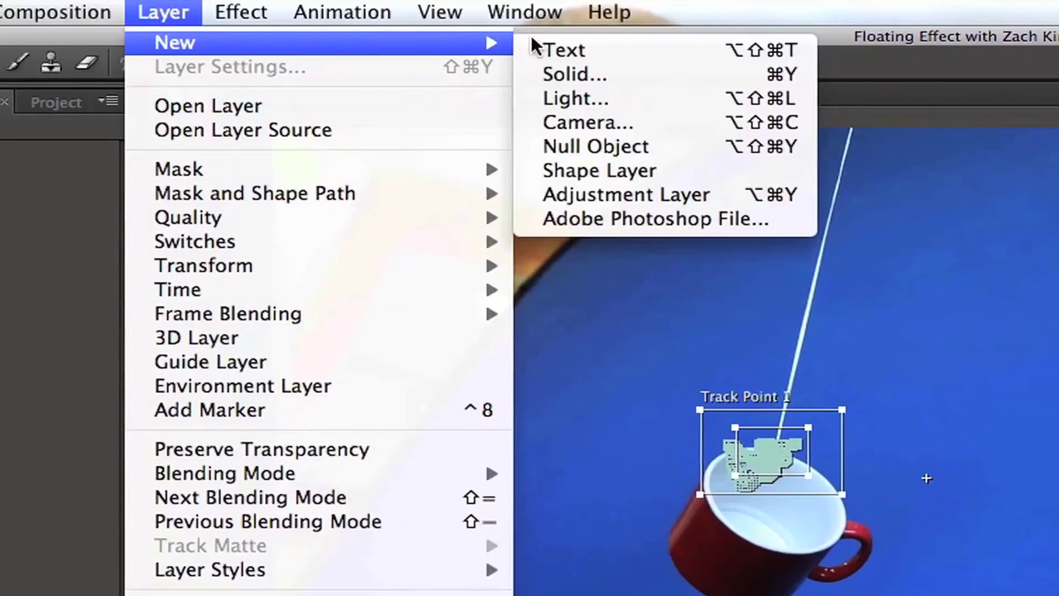
click(694, 149)
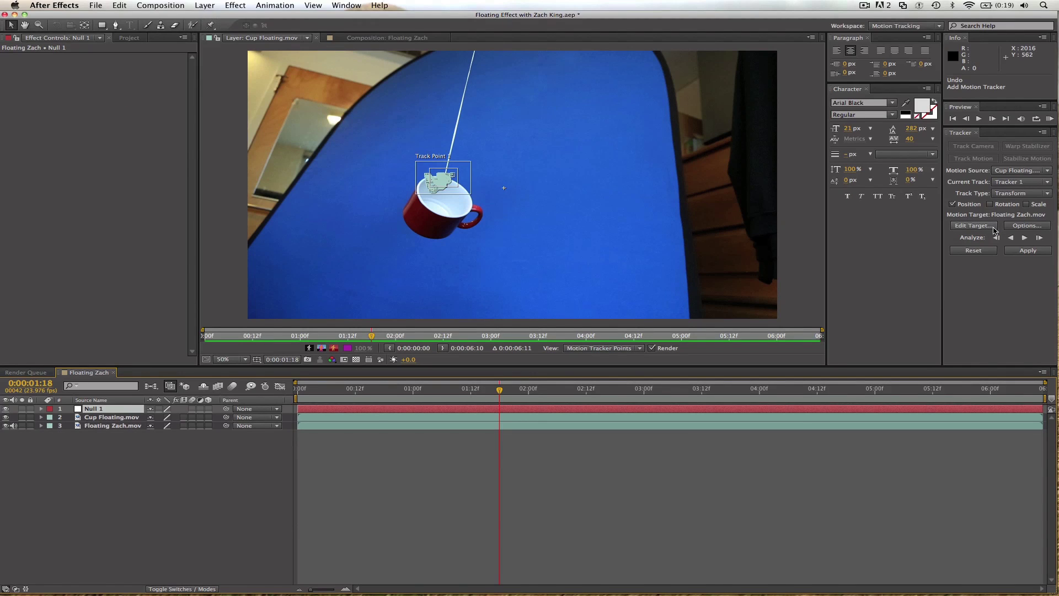
click(993, 227)
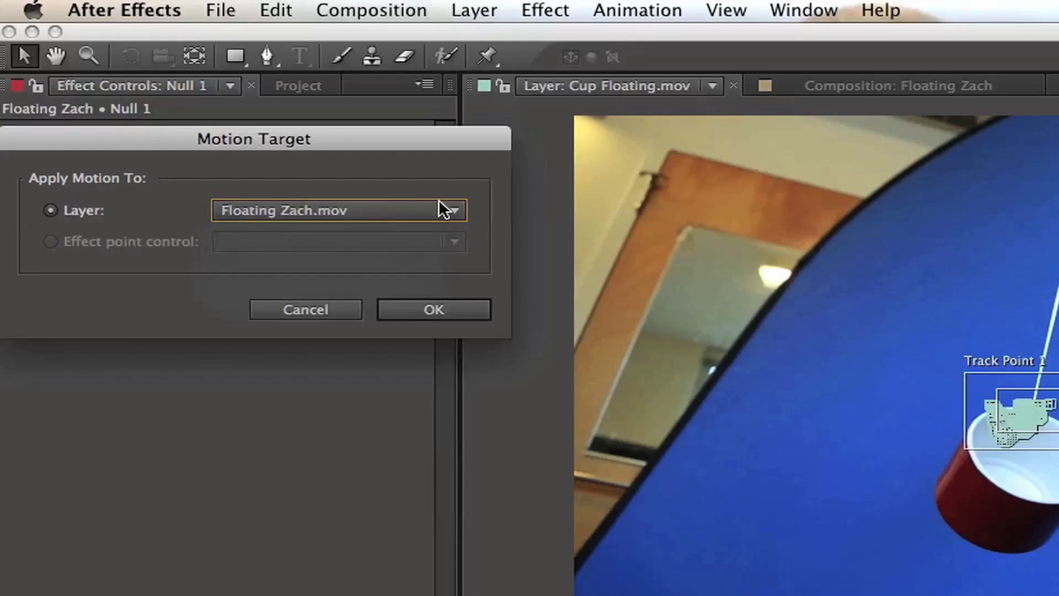
click(188, 90)
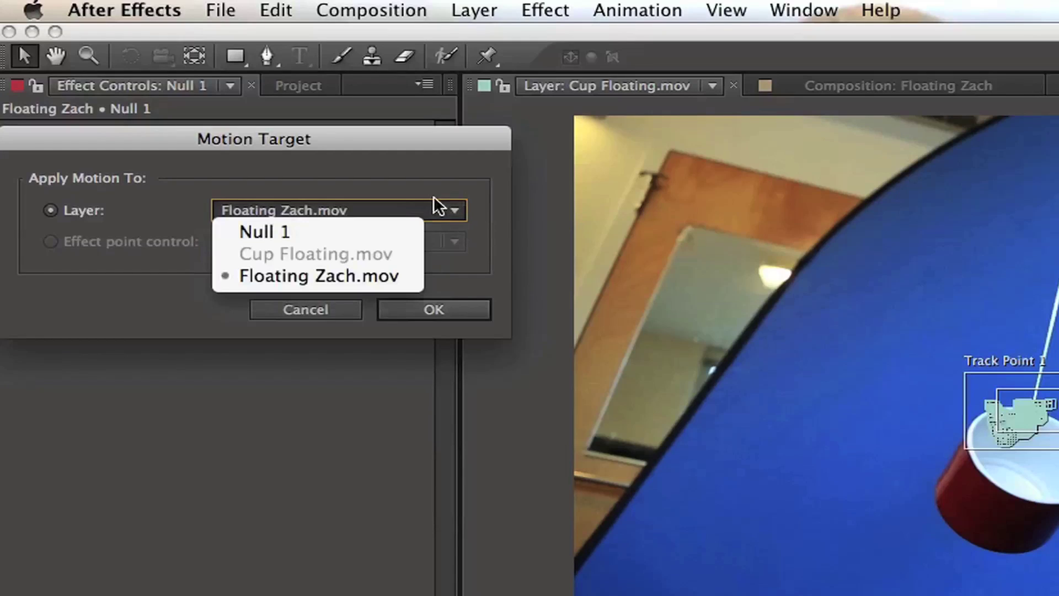
click(403, 226)
click(433, 304)
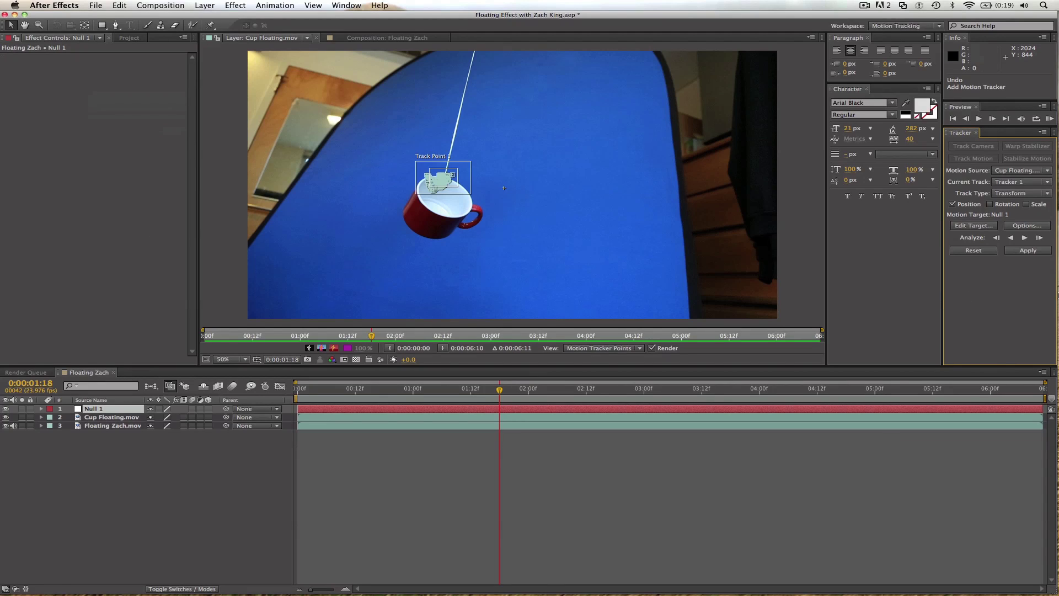
- Apply the cup's tracking data to Null 1 and preview it from the first frame
click(1028, 250)
key(Return)
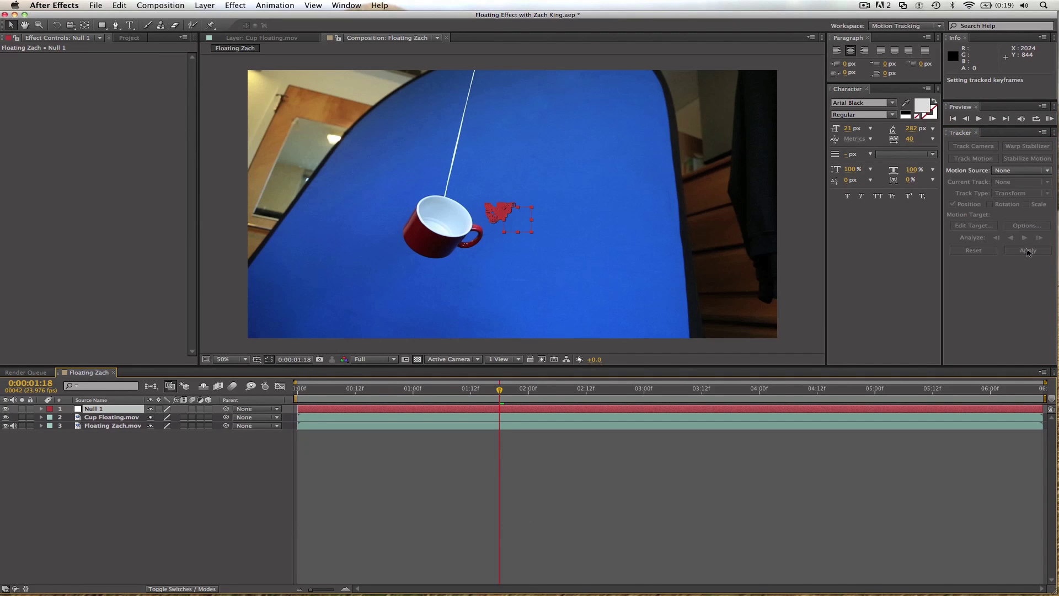
drag(480, 393, 291, 395)
key(space)
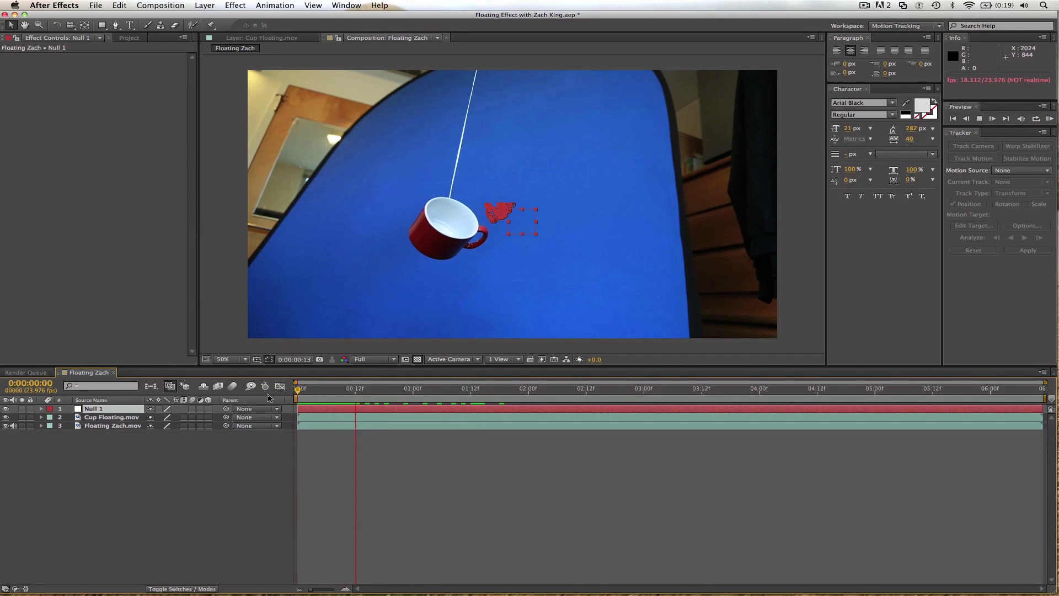
key(space)
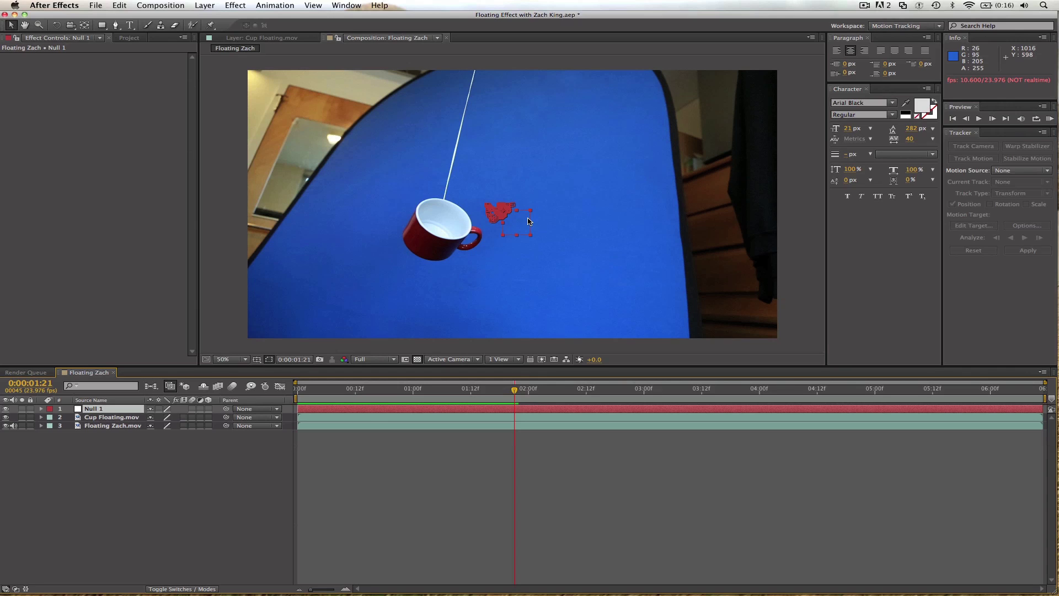
- Save the project, then create a white solid and hide it to see the footage
click(374, 478)
key(super+s)
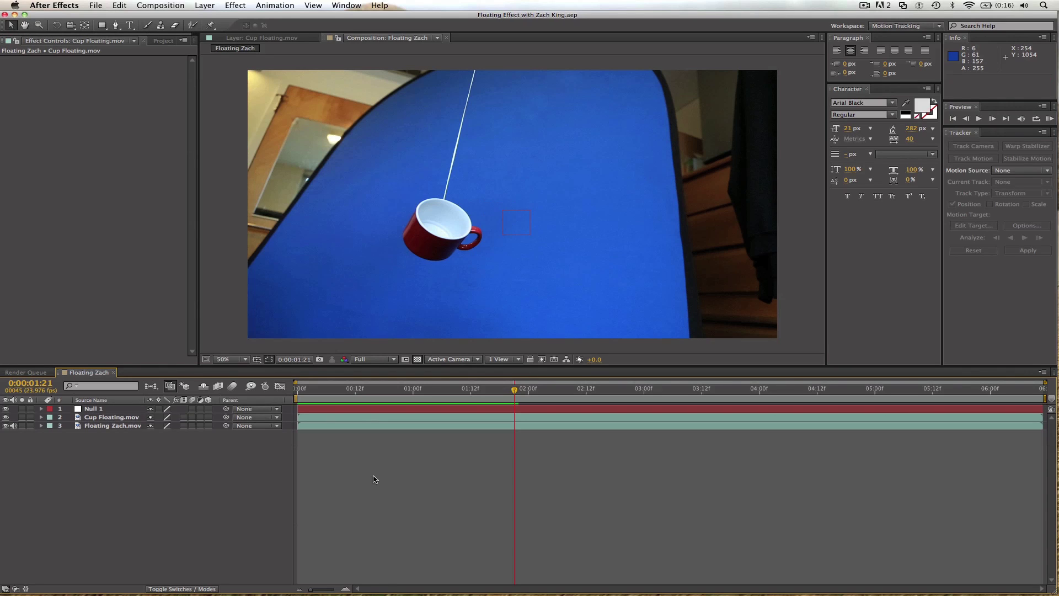
key(super+y)
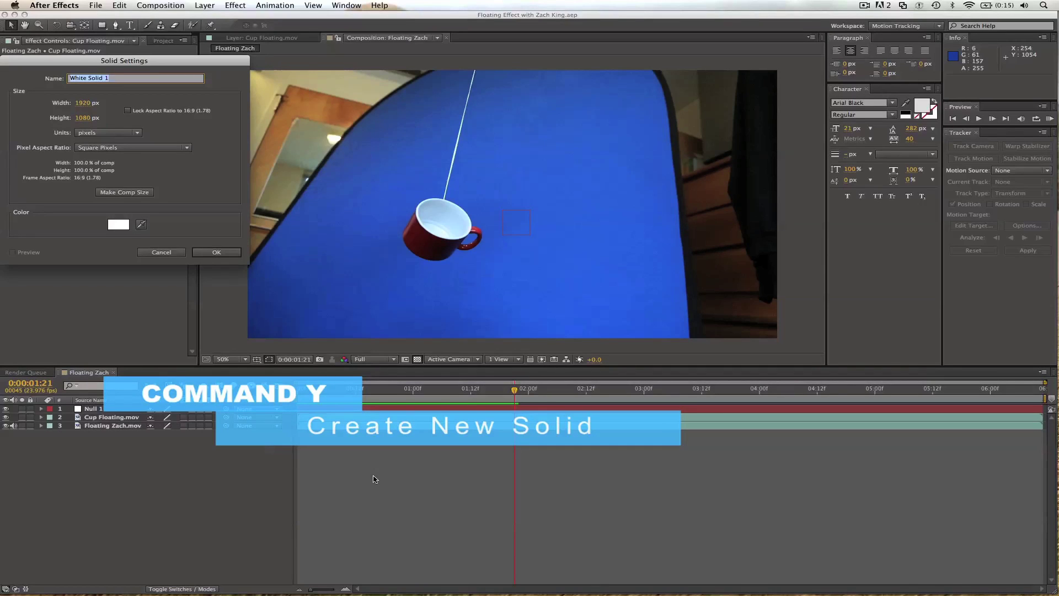
key(Return)
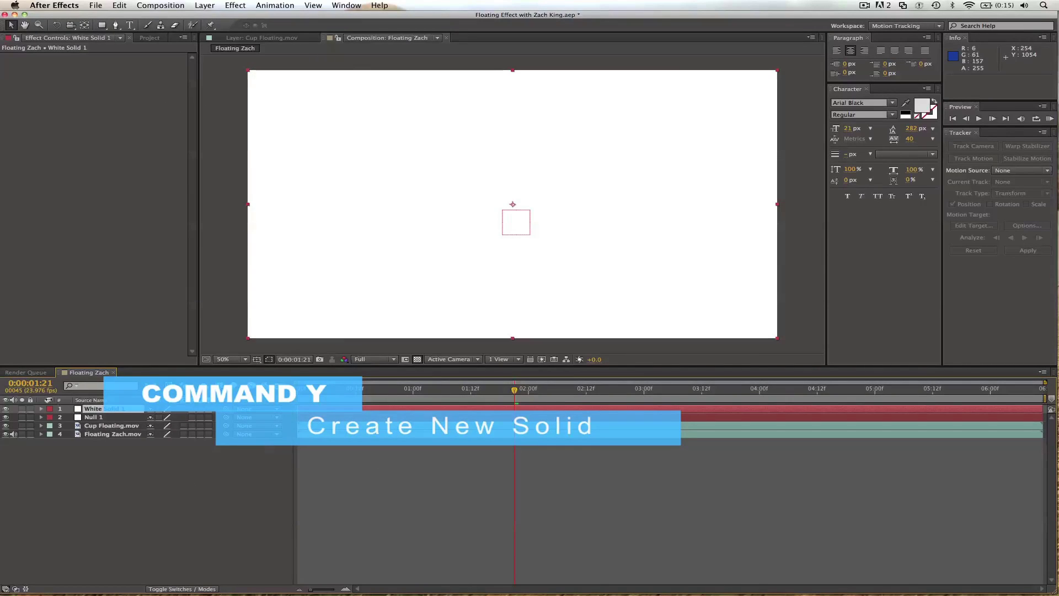
click(7, 409)
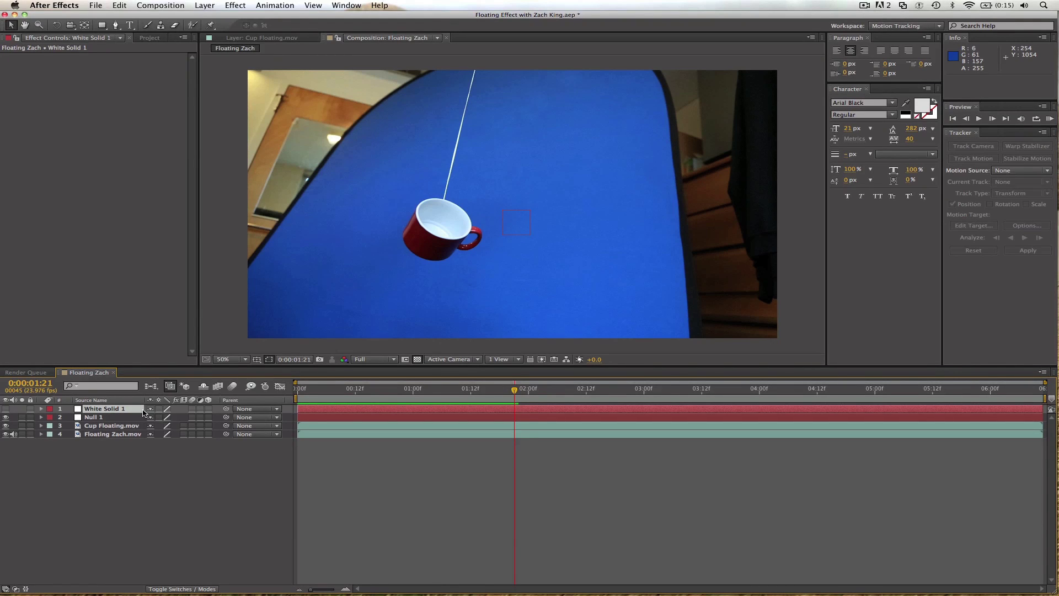
- Draw a triangular Pen mask from above the frame to the cup rim and unhide the solid
click(114, 25)
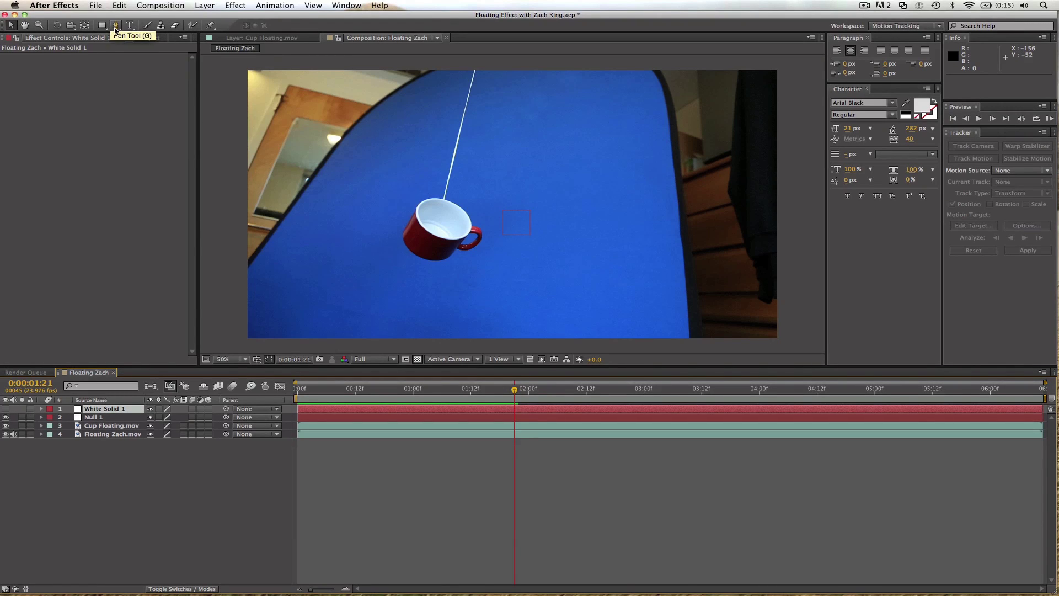
click(639, 65)
key(period)
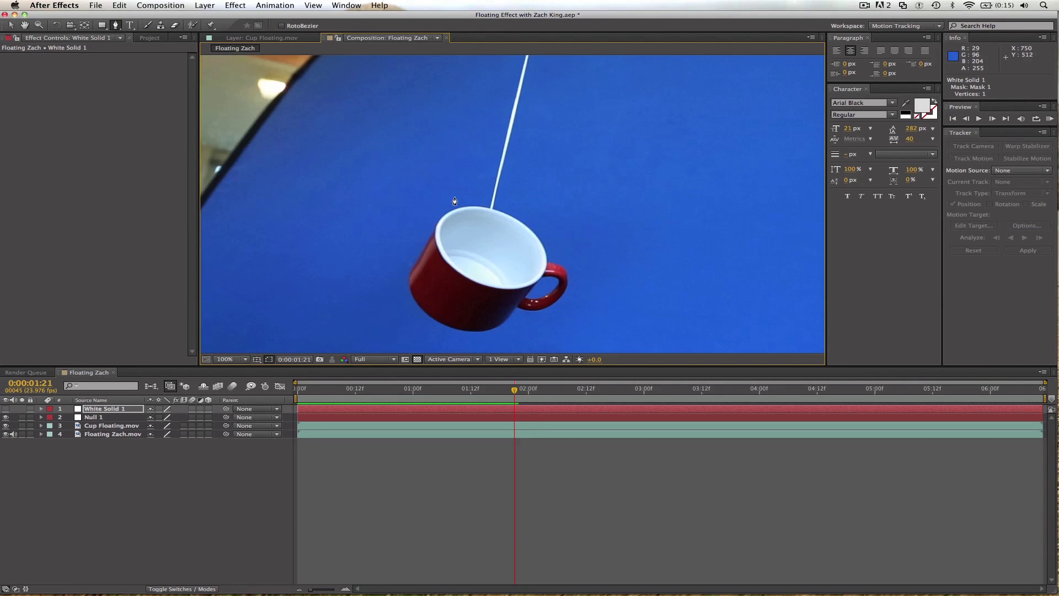
click(504, 213)
key(comma)
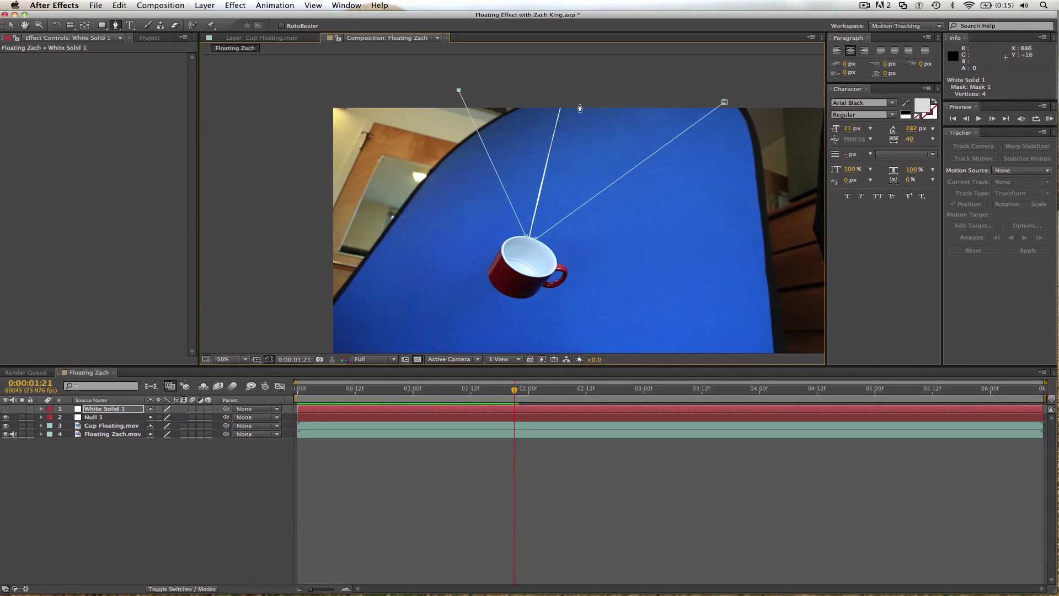
click(726, 103)
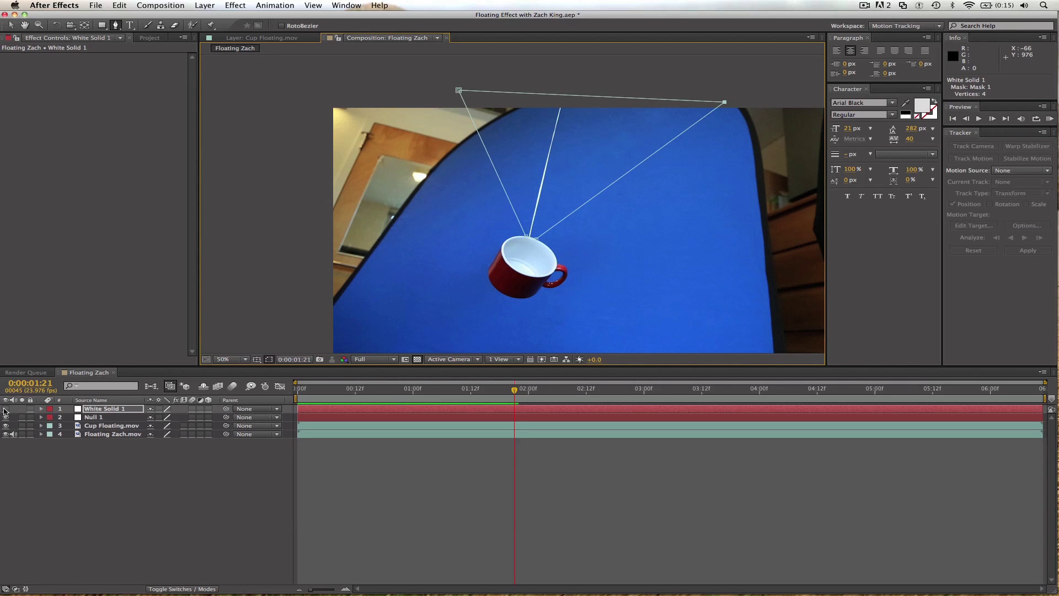
click(5, 409)
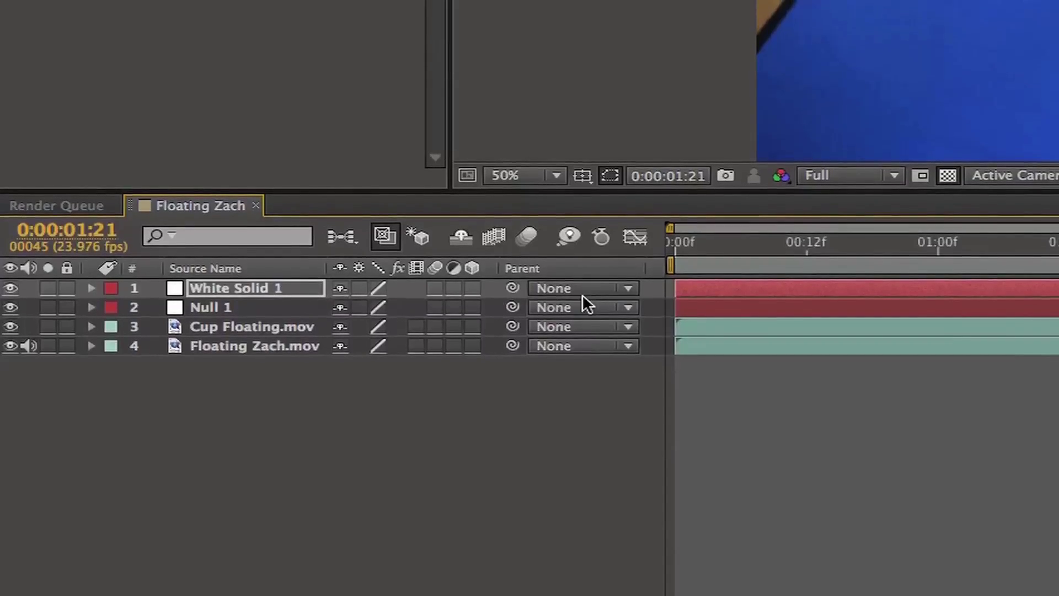
- Pick-whip White Solid 1's parent to Null 1 and scrub and preview the shape following the cup
click(587, 294)
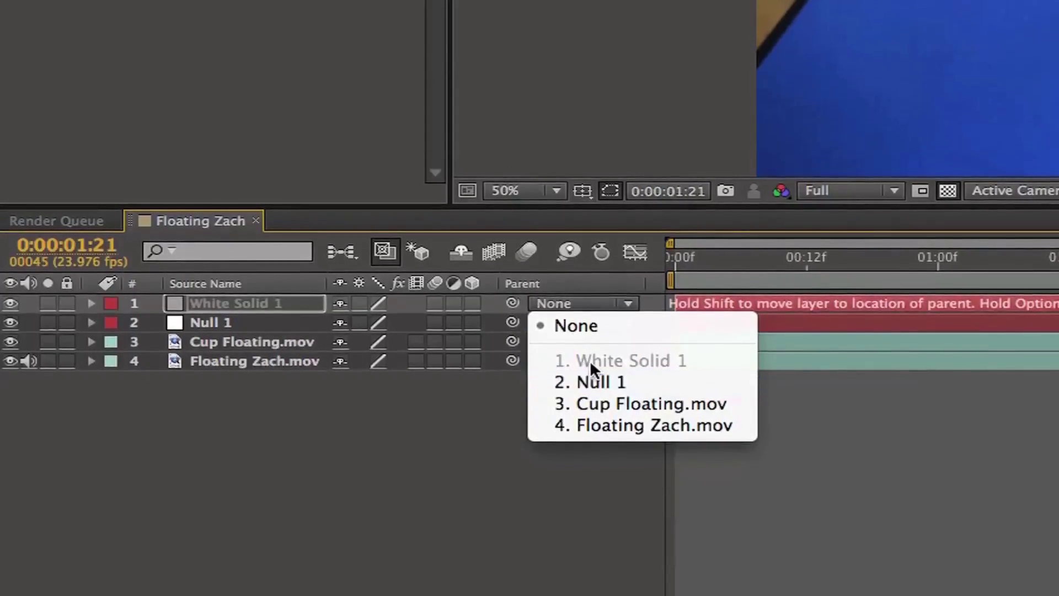
click(575, 320)
drag(513, 307, 298, 327)
drag(733, 293, 920, 276)
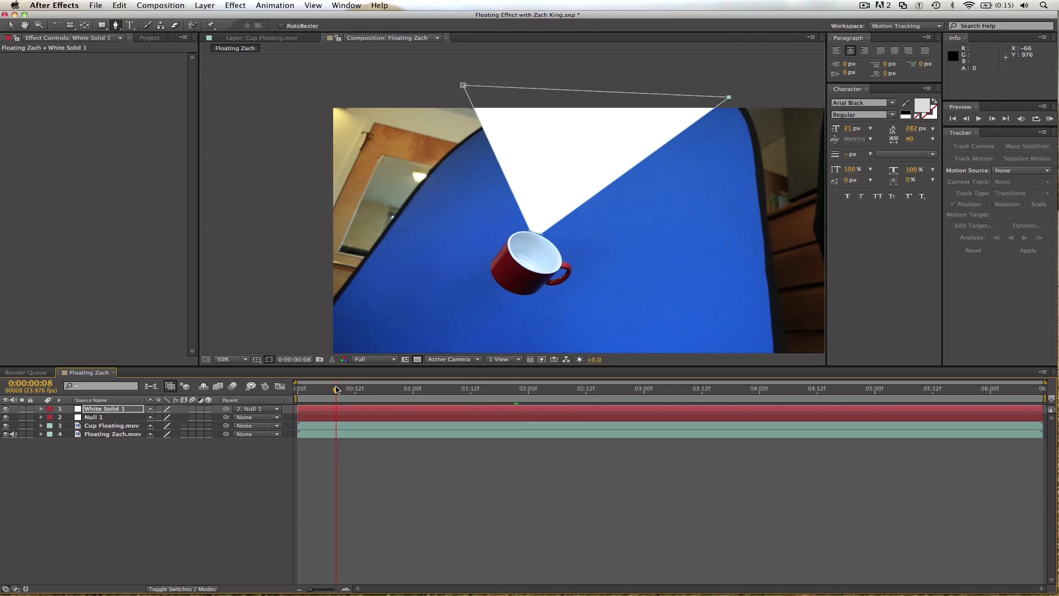
drag(407, 393, 625, 393)
click(556, 474)
key(space)
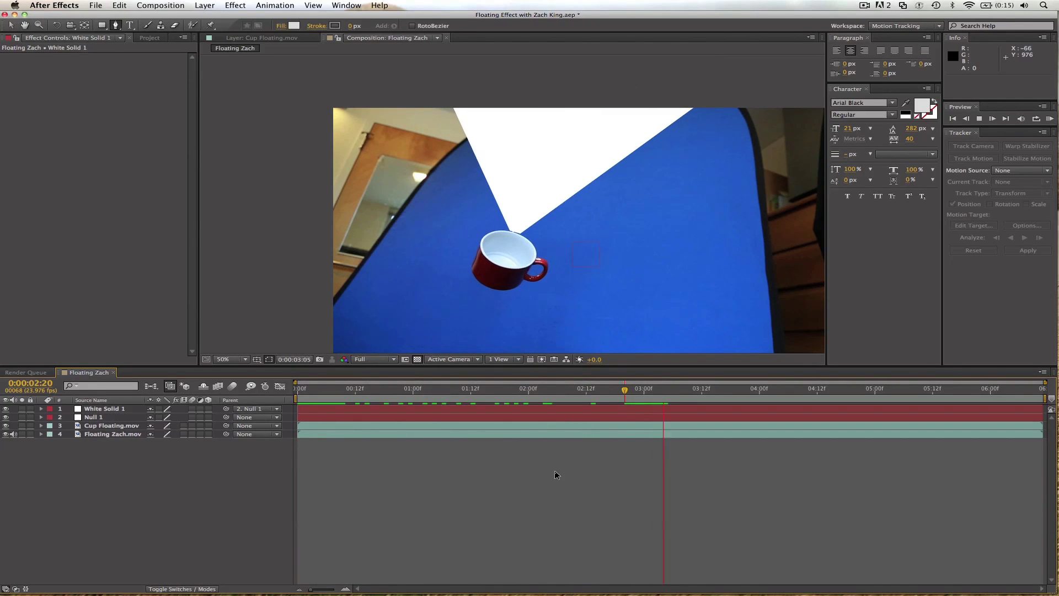
key(space)
- Zoom the viewer in to 200% and pan to bring the cup rim into view
scroll(630, 223, up, 2)
scroll(558, 280, up, 2)
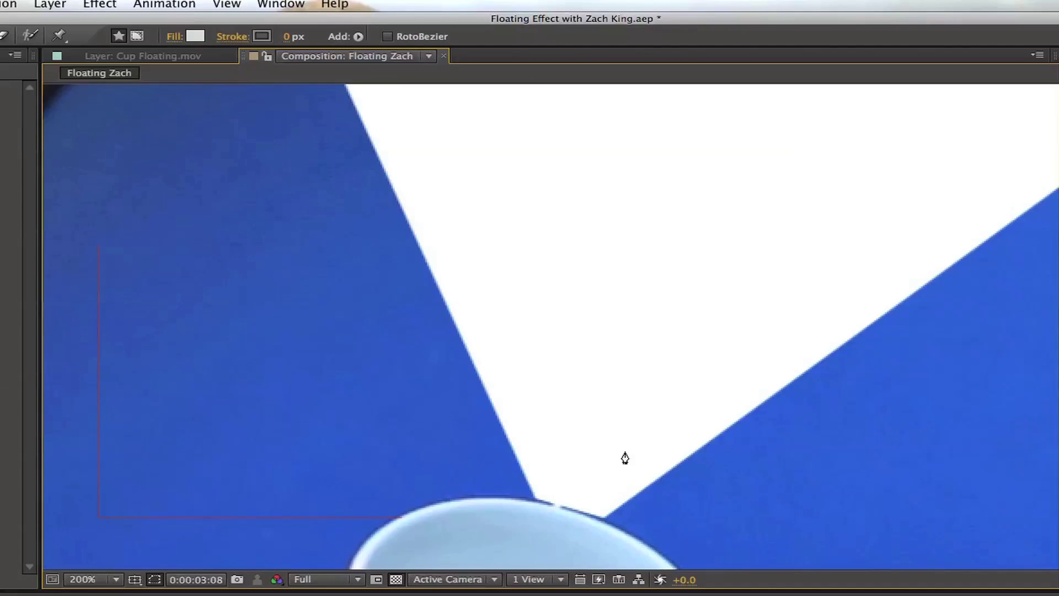
key(h)
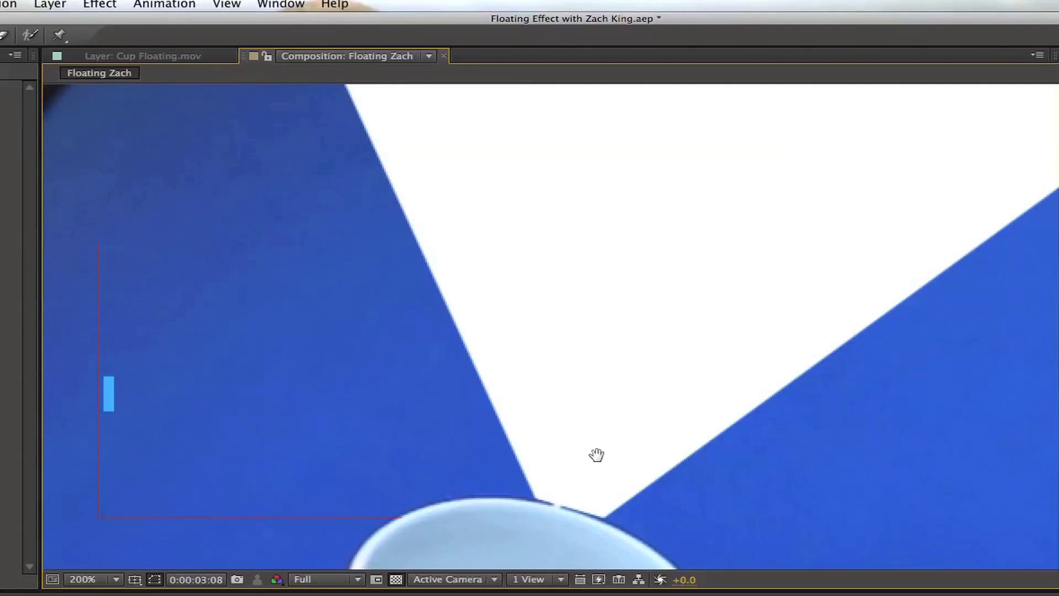
drag(596, 454, 596, 260)
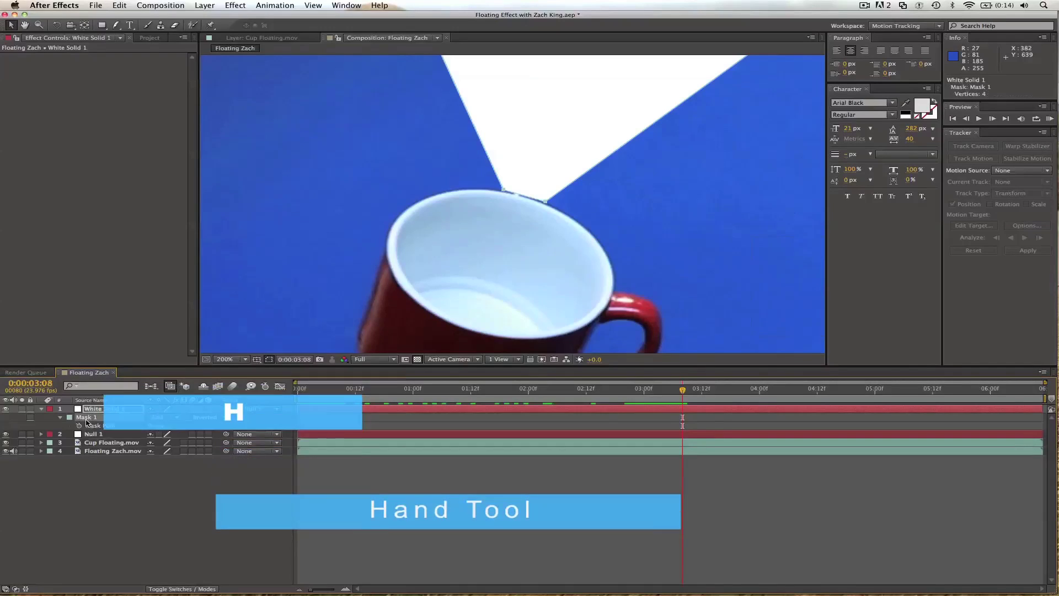
- Fit Mask 1's lower corners to the cup rim and give it a 2 px feather
click(526, 180)
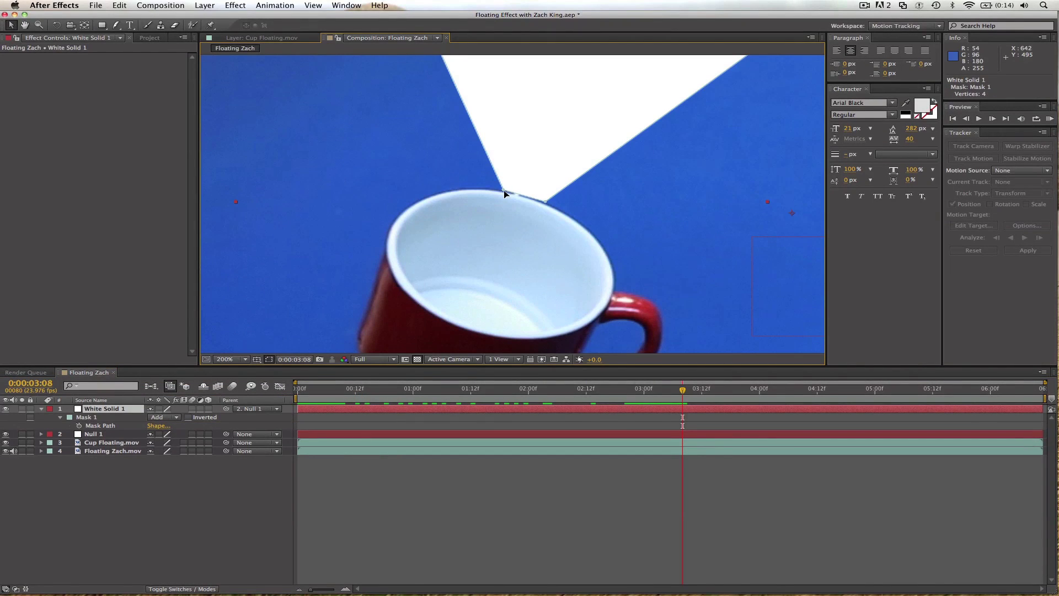
drag(504, 190, 501, 190)
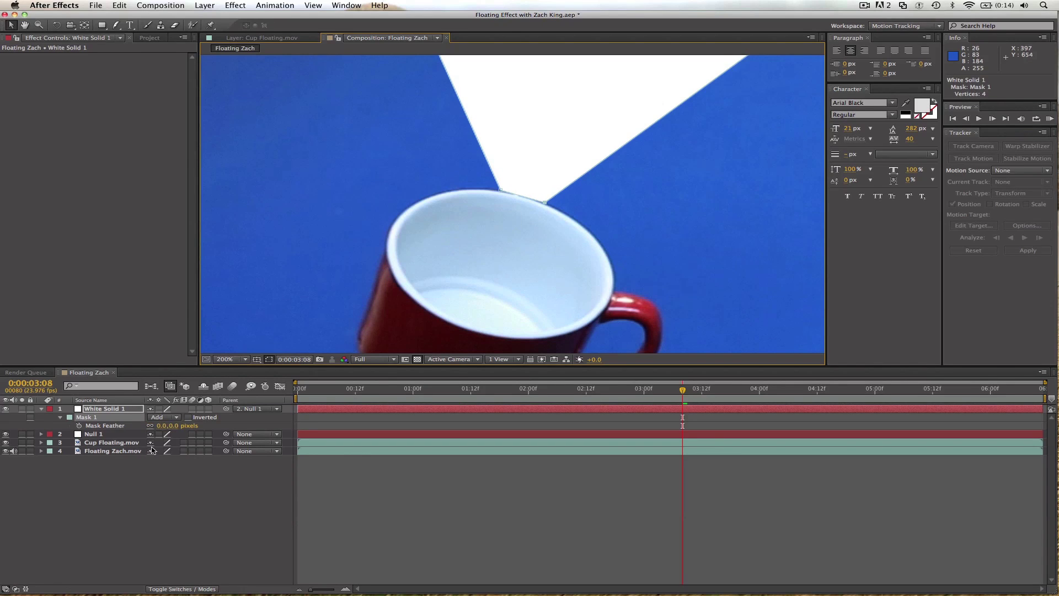
click(174, 426)
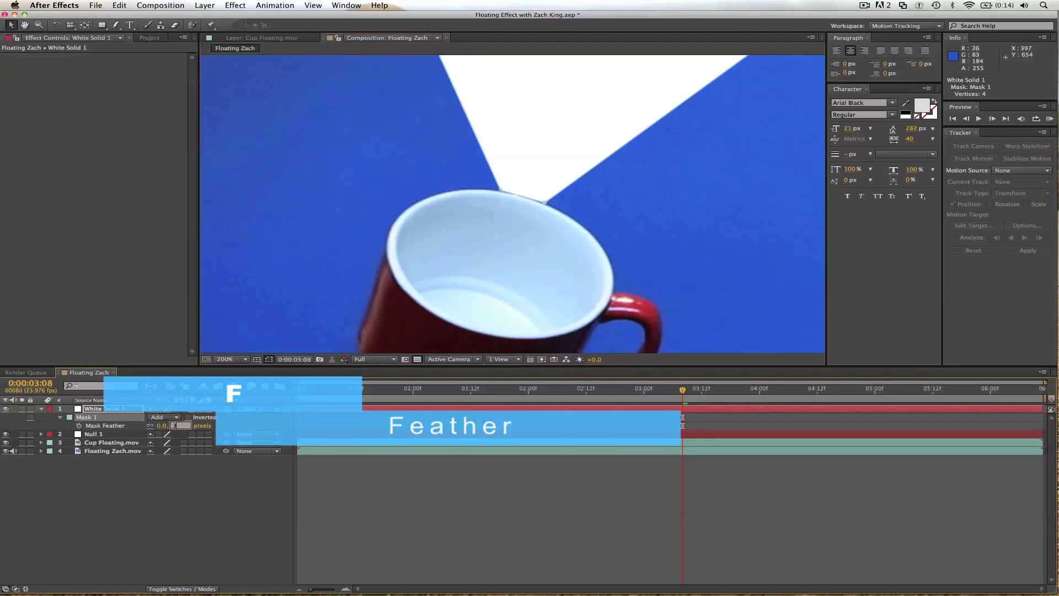
text(3)
key(Return)
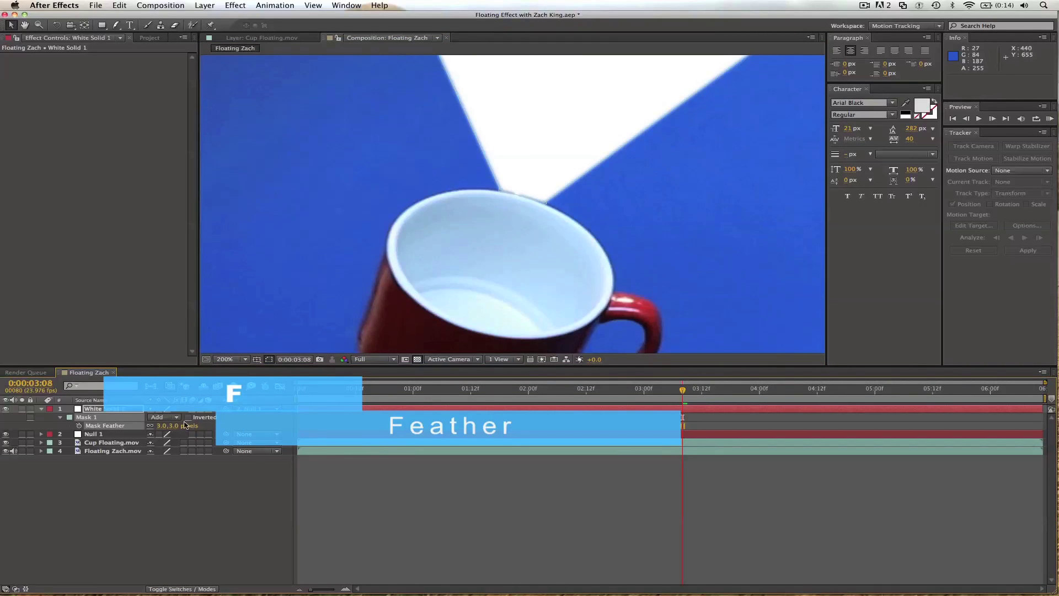
click(503, 188)
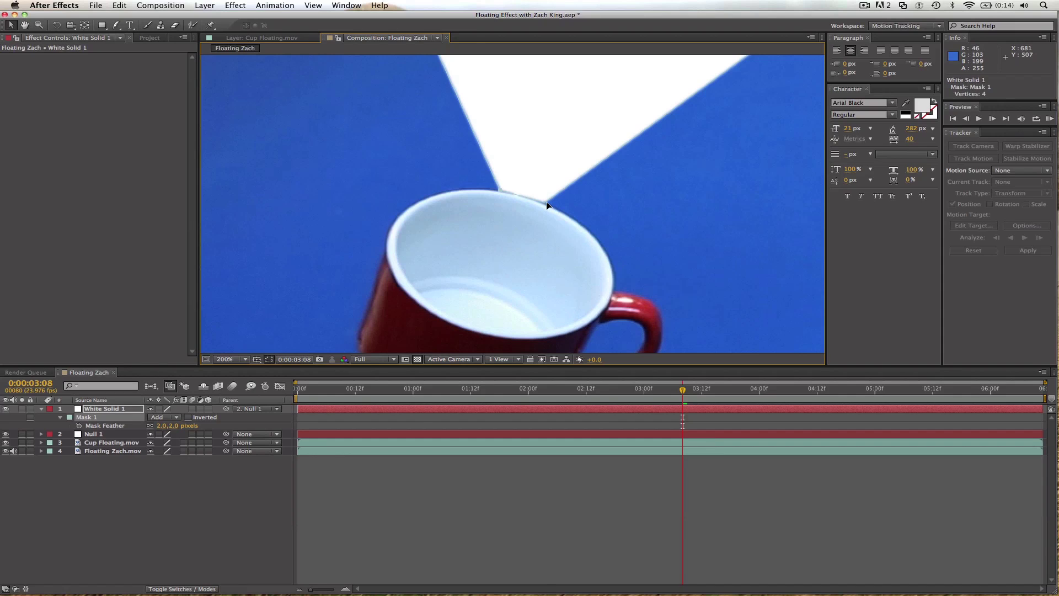
drag(546, 201, 541, 201)
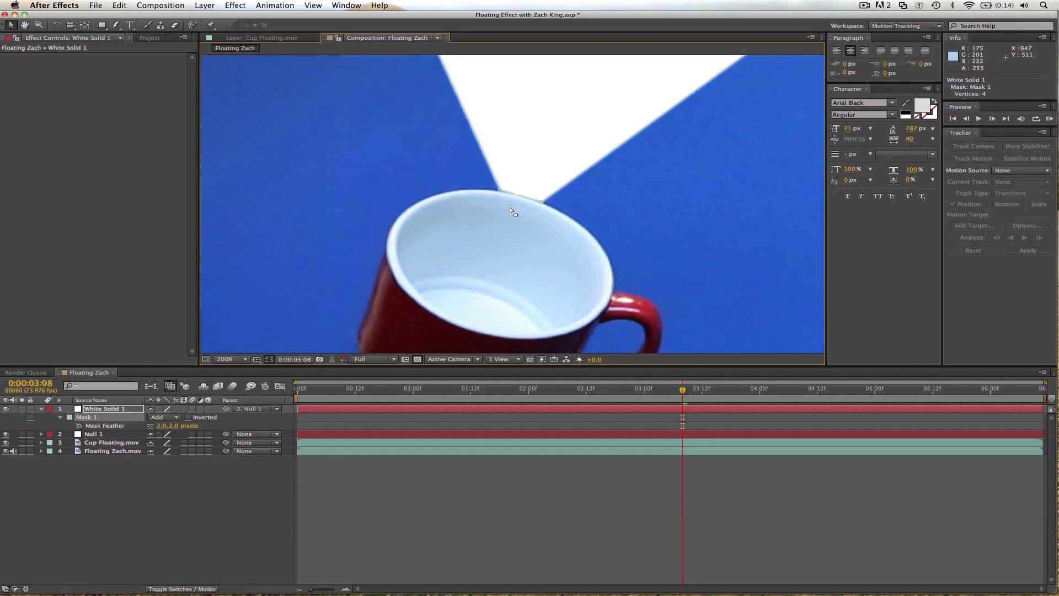
key(comma)
key(comma)
- Move White Solid 1 below Null 1 and reveal the track matte columns
key(Return)
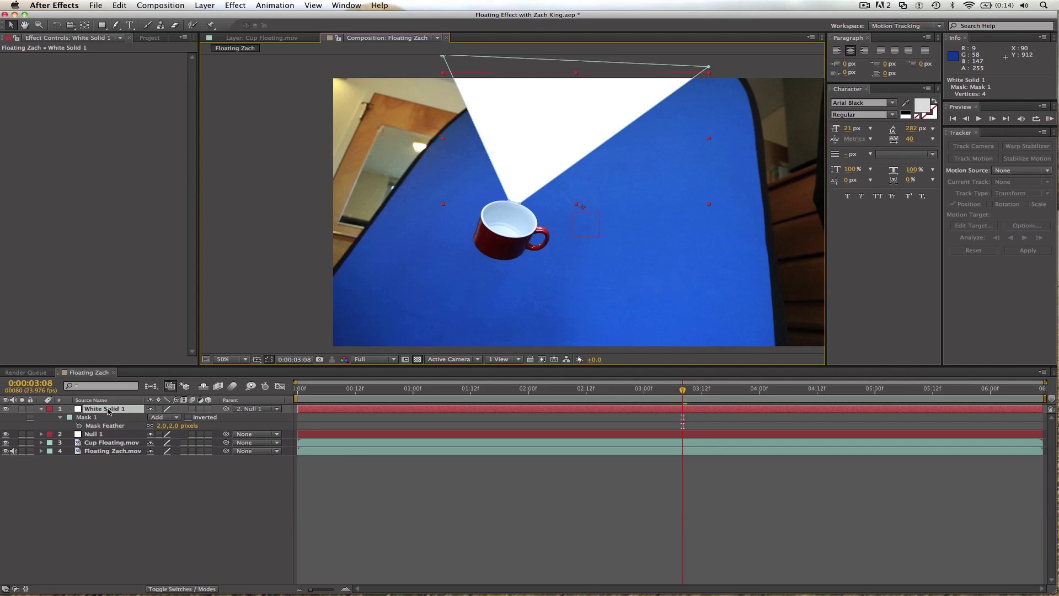
drag(108, 411, 165, 440)
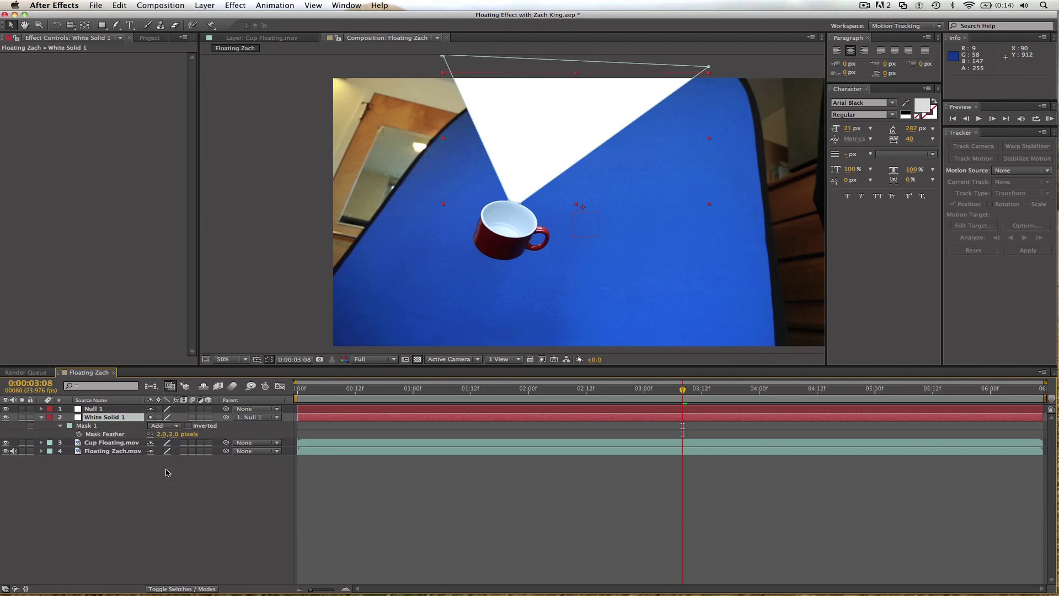
click(166, 589)
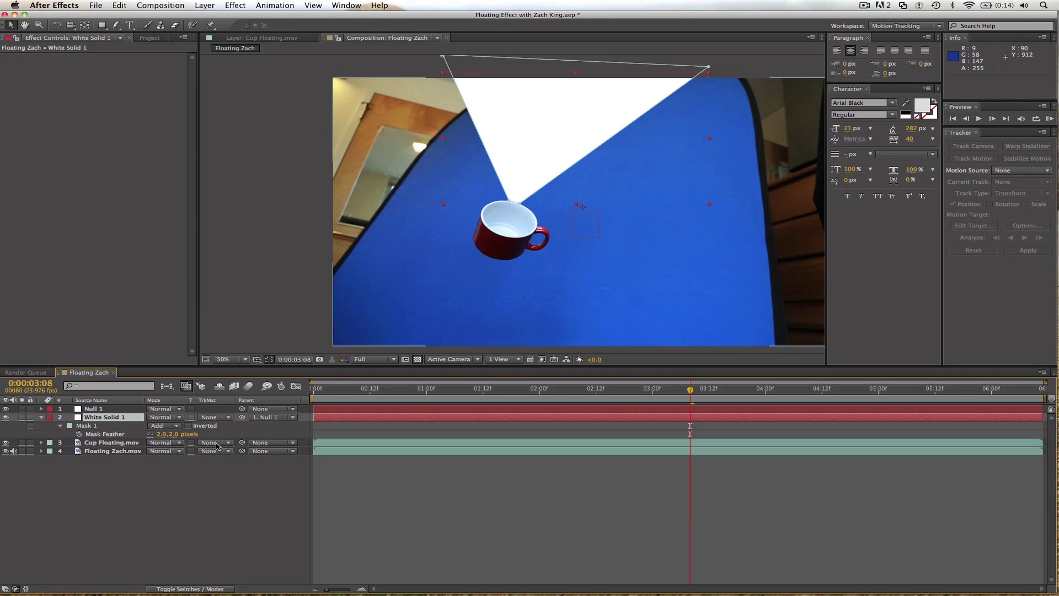
- Set Cup Floating.mov's track matte to Alpha Inverted Matte using White Solid 1
click(217, 446)
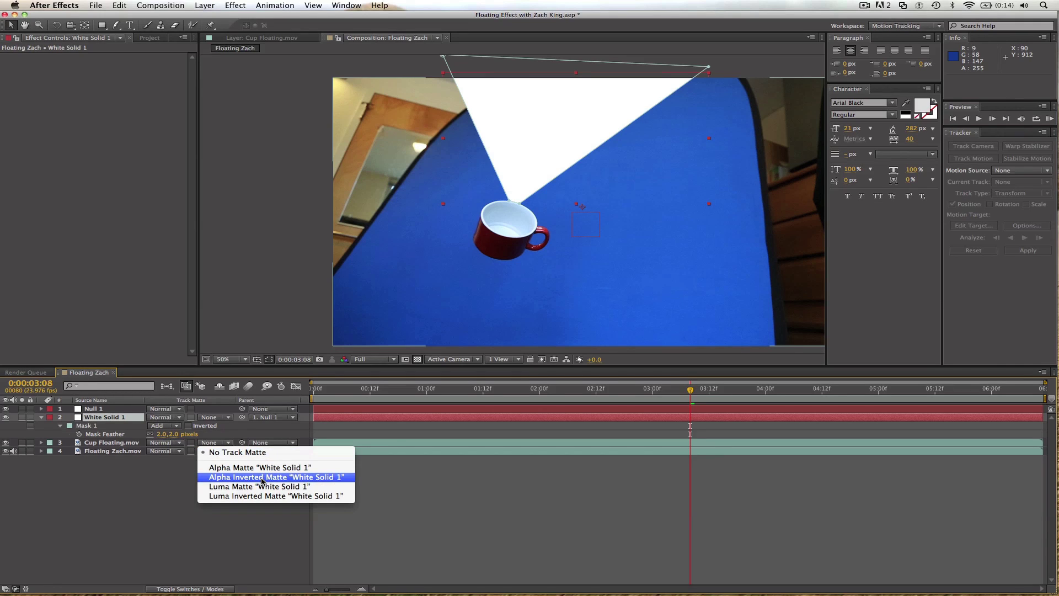
click(262, 477)
drag(673, 389, 318, 390)
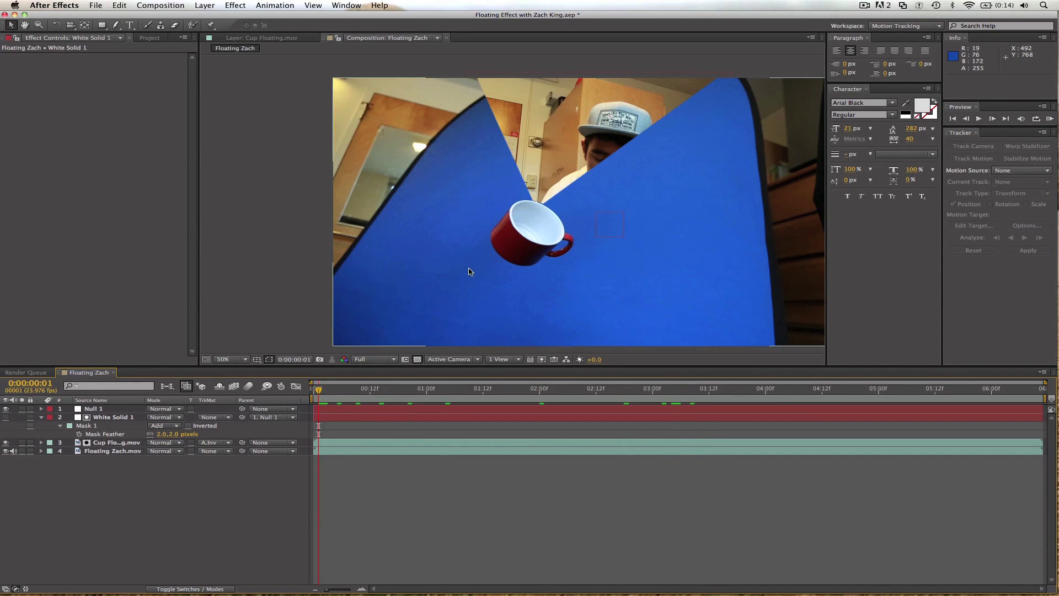
- Zoom in, nudge a White Solid 1 mask corner against the cup rim, and step through frames
scroll(527, 232, up, 4)
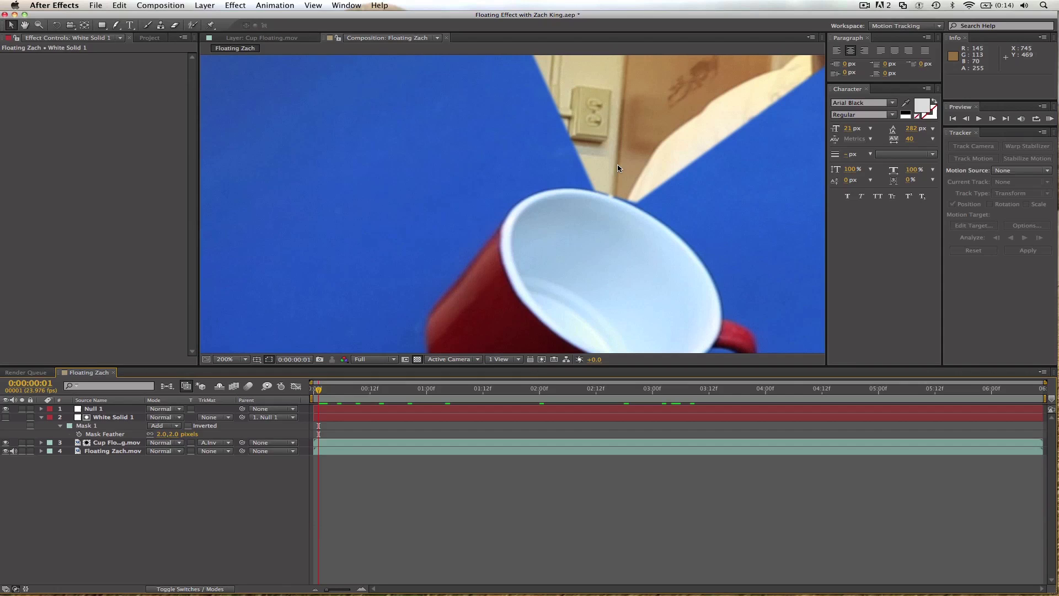
click(586, 204)
click(130, 418)
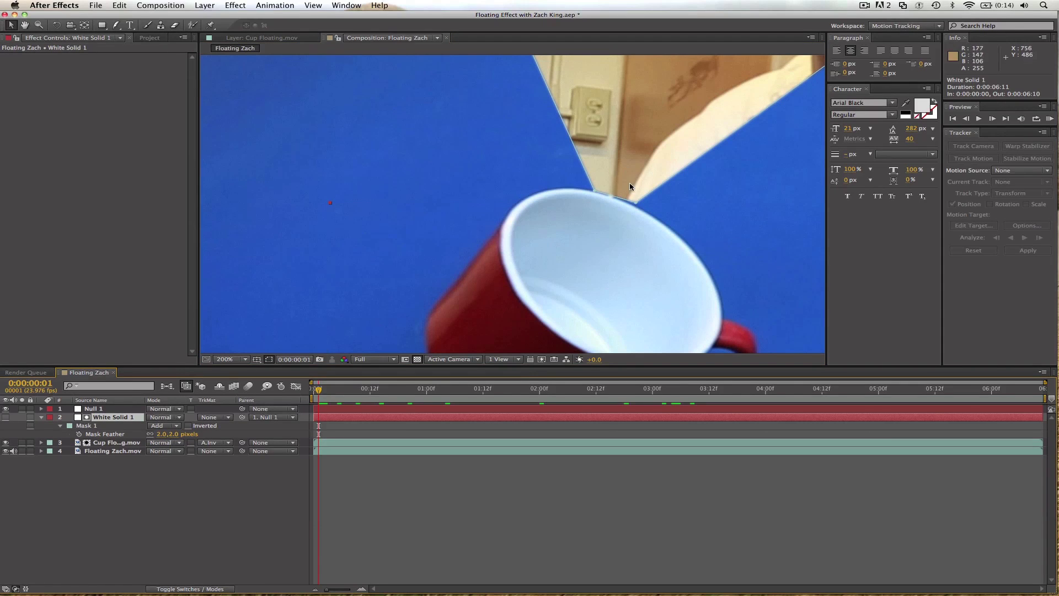
drag(634, 202, 631, 204)
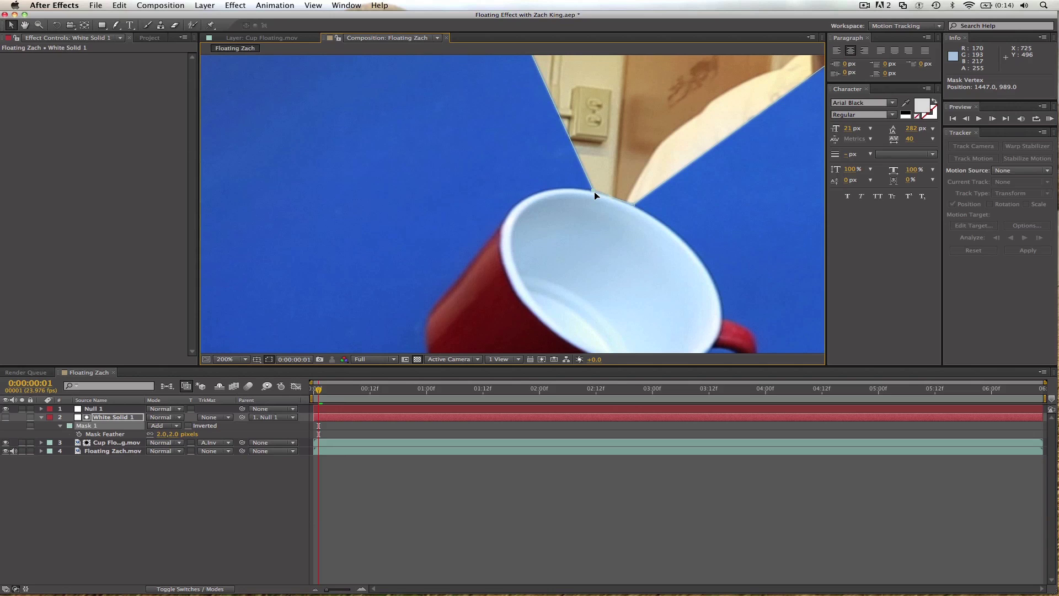
click(388, 472)
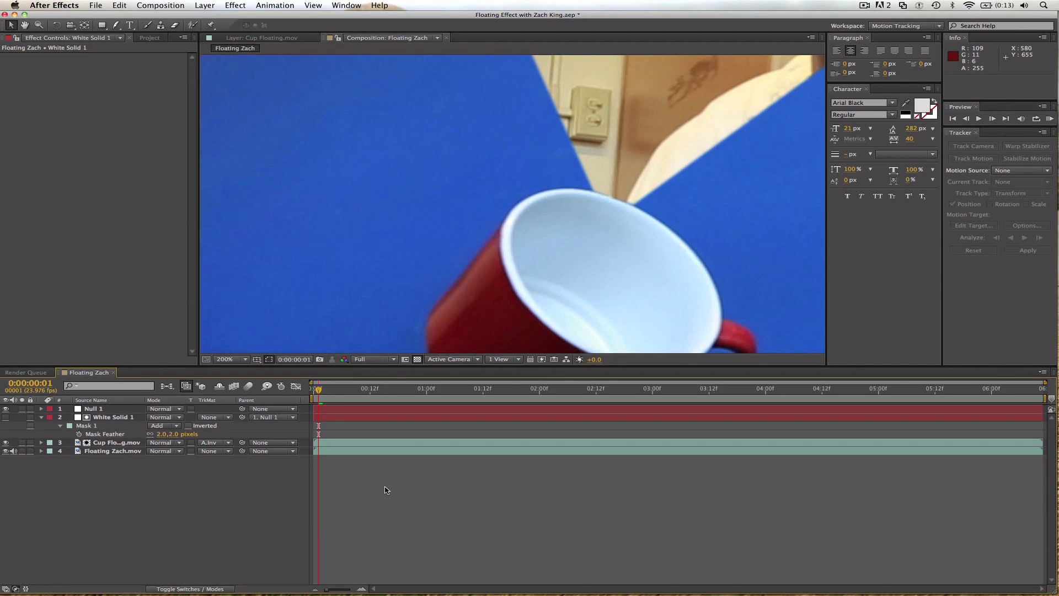
key(space)
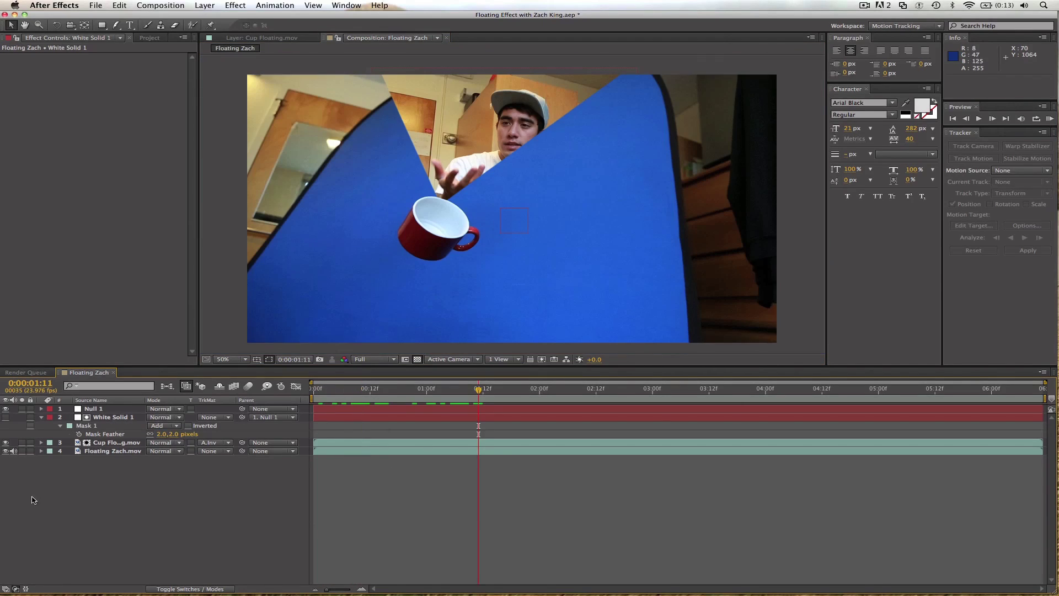
- Draw a closed curved mask around the cup on Cup Floating.mov
click(116, 443)
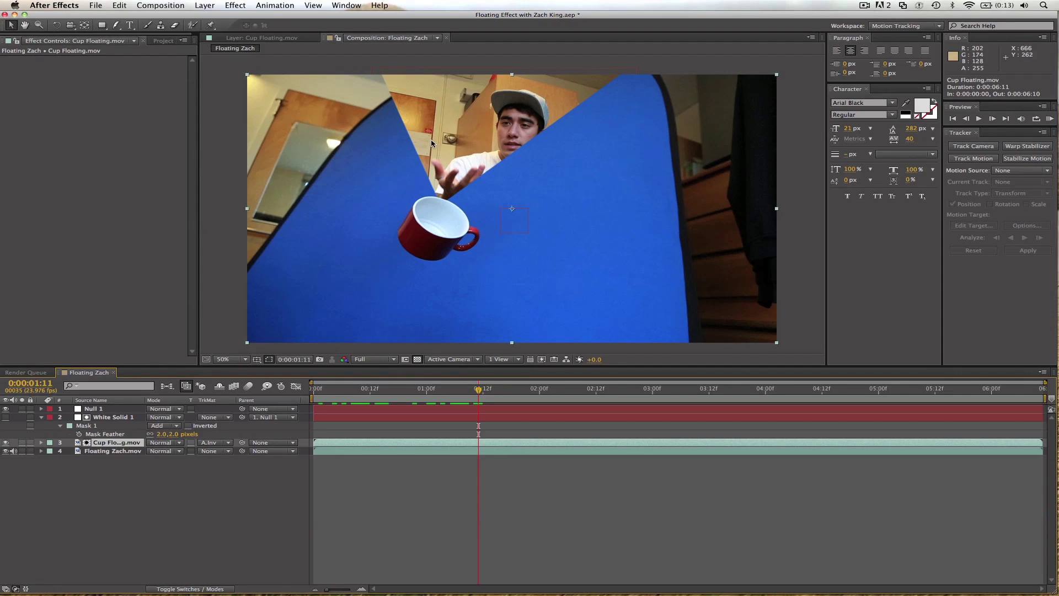
key(g)
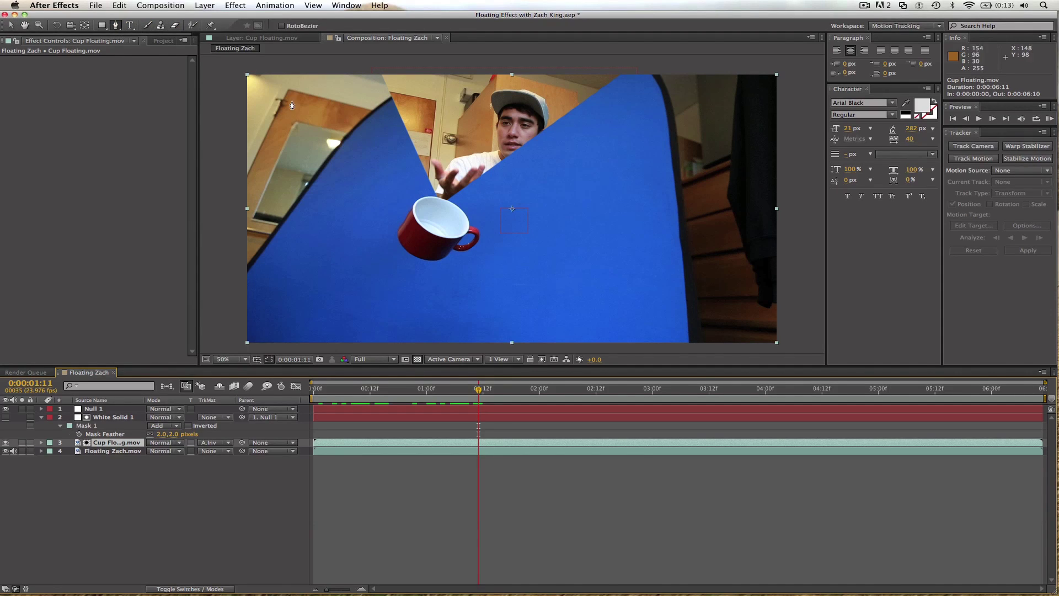
click(438, 167)
drag(364, 220, 365, 256)
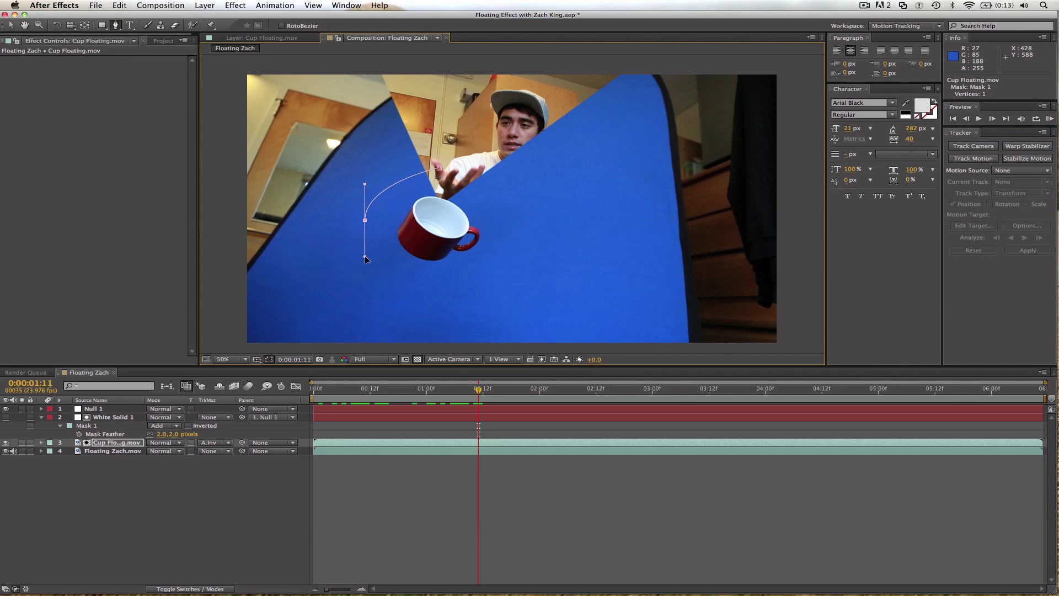
drag(424, 292, 444, 291)
drag(519, 239, 514, 214)
click(438, 167)
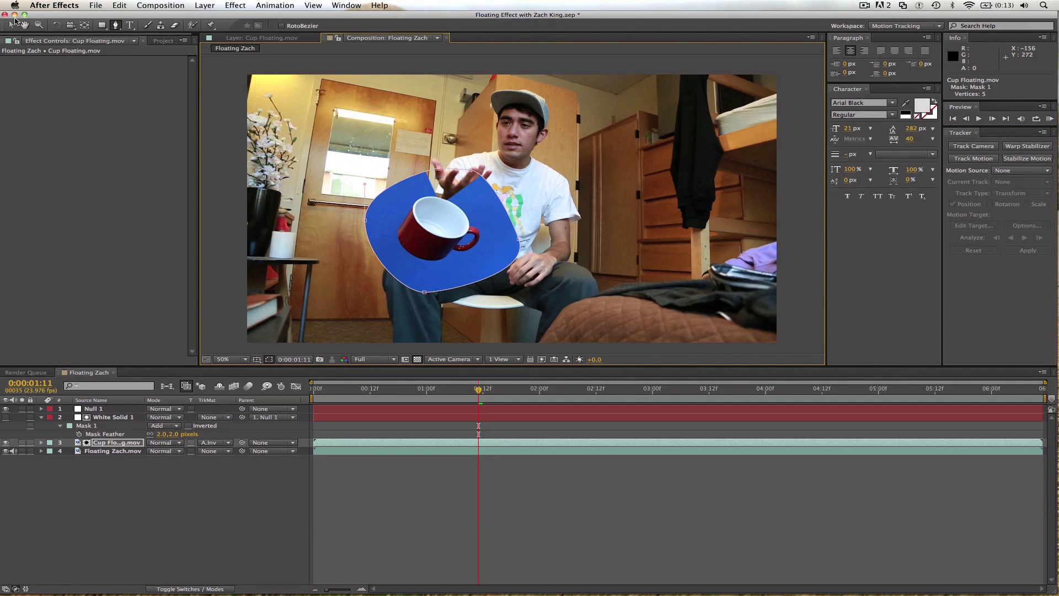
click(9, 26)
- Switch to the All Panels workspace, search 'key', and apply Keylight (1.2) to Cup Floating.mov
click(905, 26)
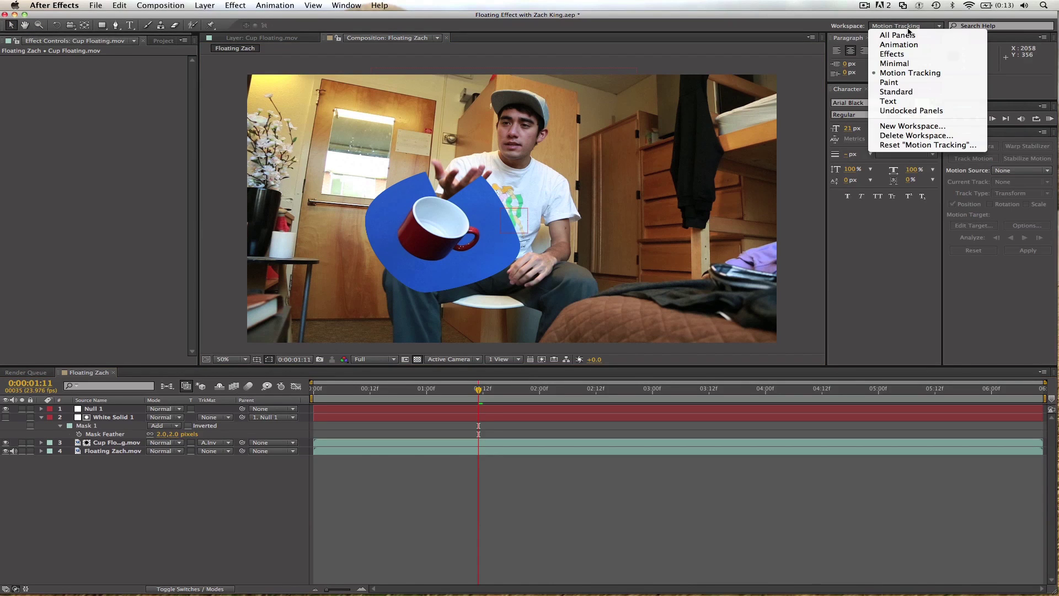
click(909, 36)
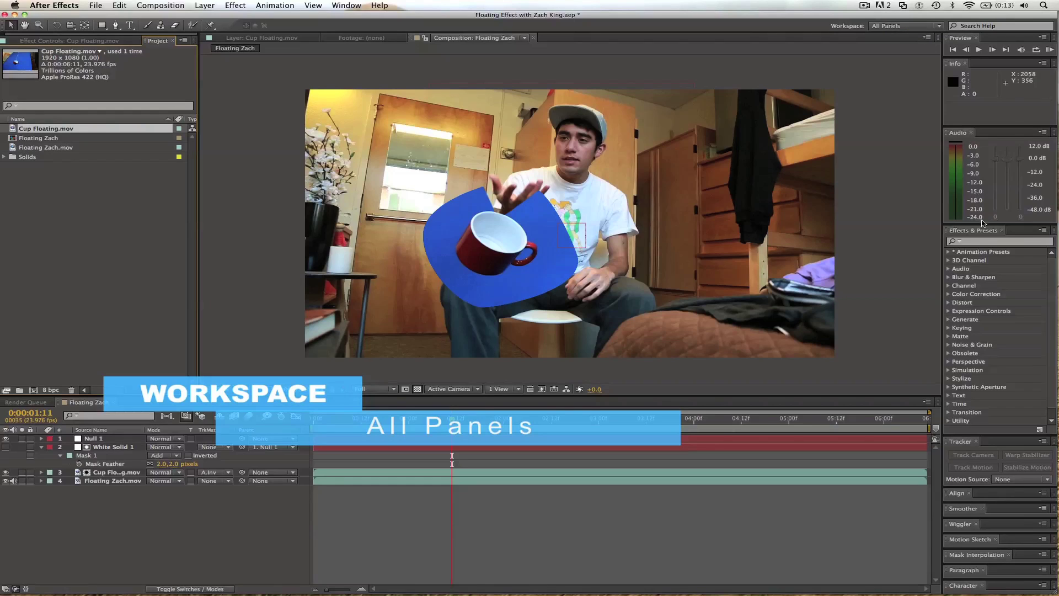
click(975, 243)
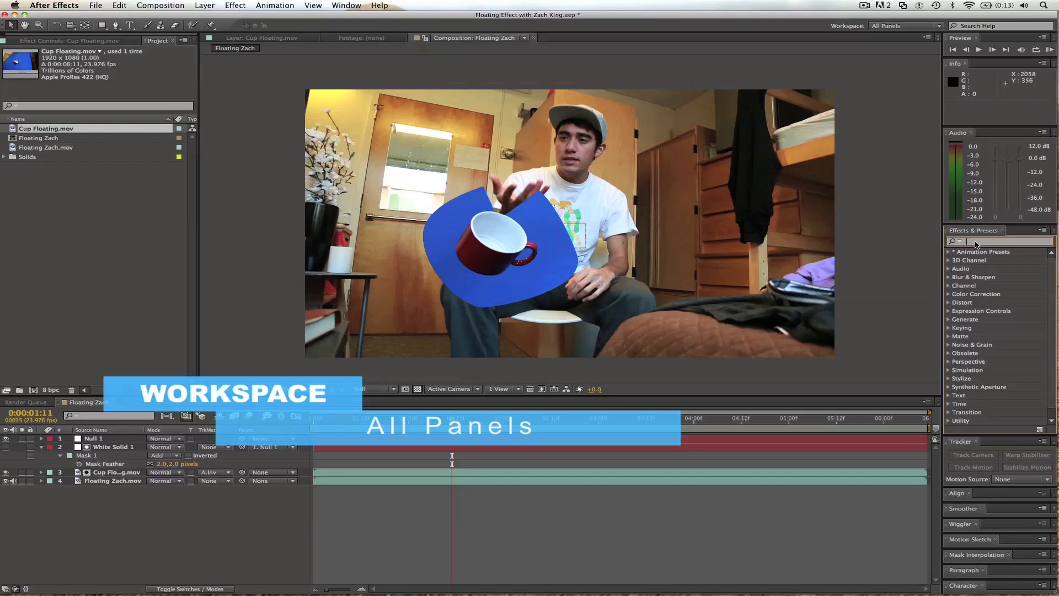
text(key)
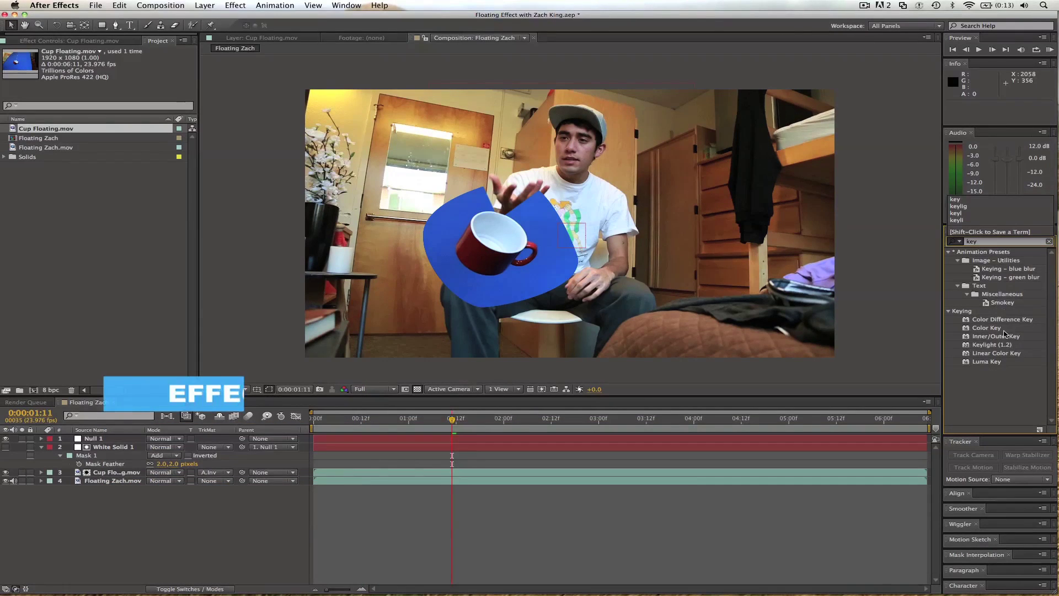
drag(1001, 345, 531, 269)
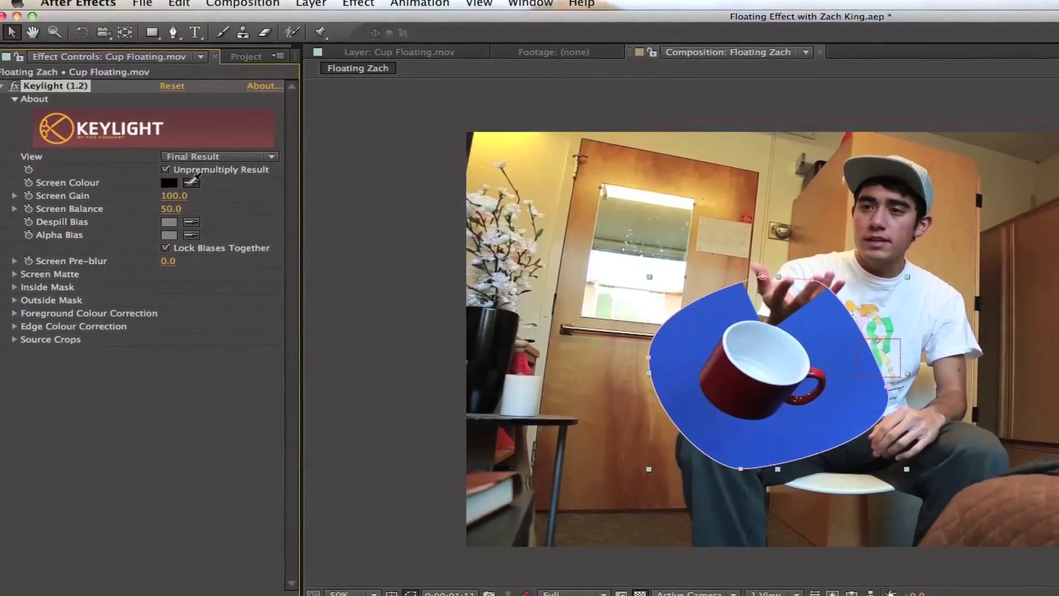
- Sample the blue screen as Keylight's screen colour and set Screen Gain to 120
click(192, 181)
click(699, 331)
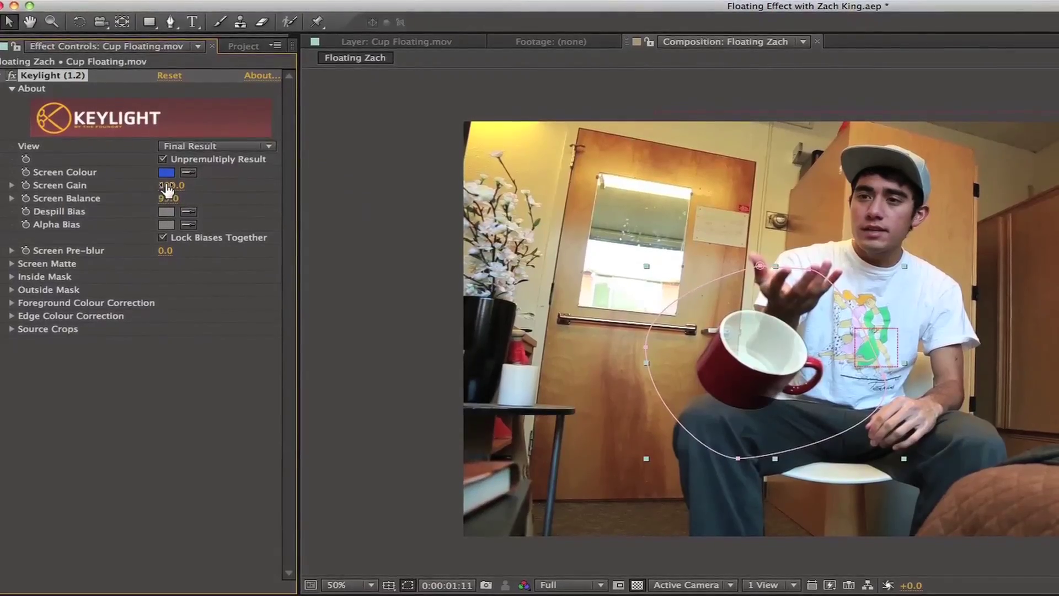
click(169, 186)
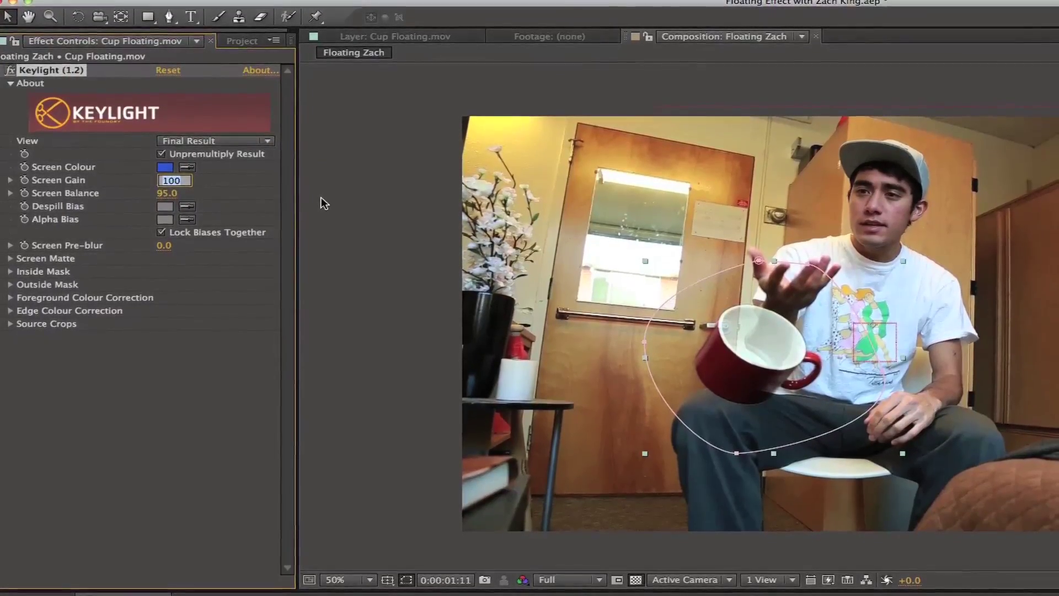
text(120)
key(Return)
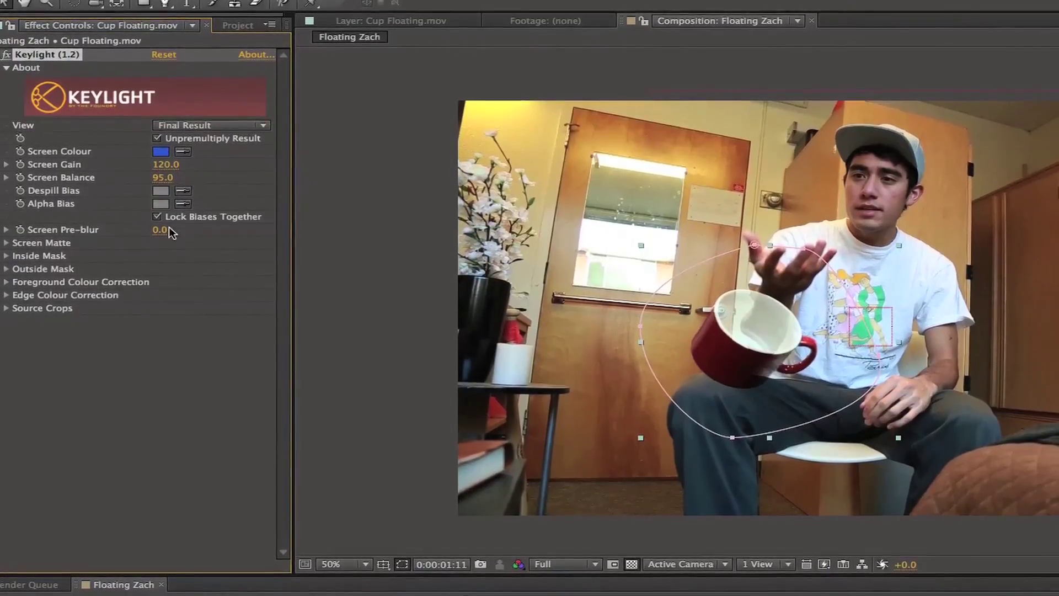
- Set Screen Matte Clip White to 40 and Screen Pre-blur to 9, inspecting the cup edges
click(6, 243)
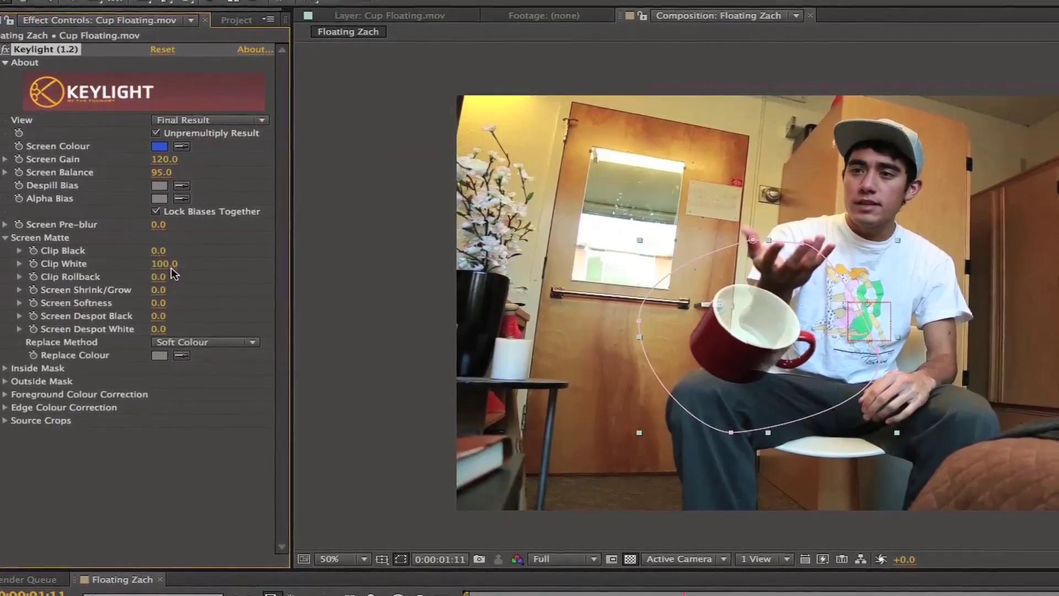
click(171, 269)
text(4)
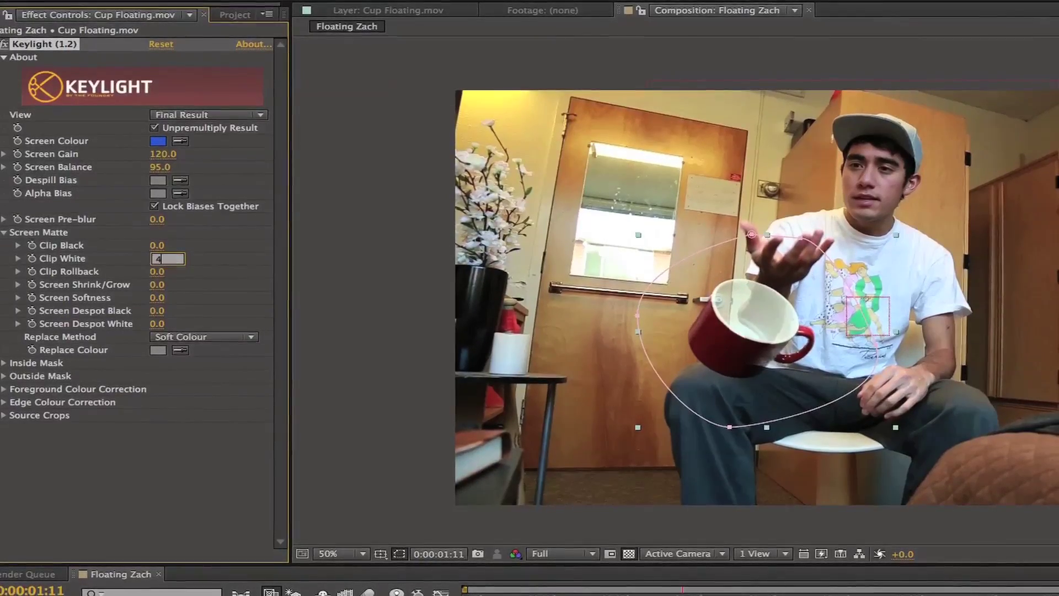
text(0)
key(Return)
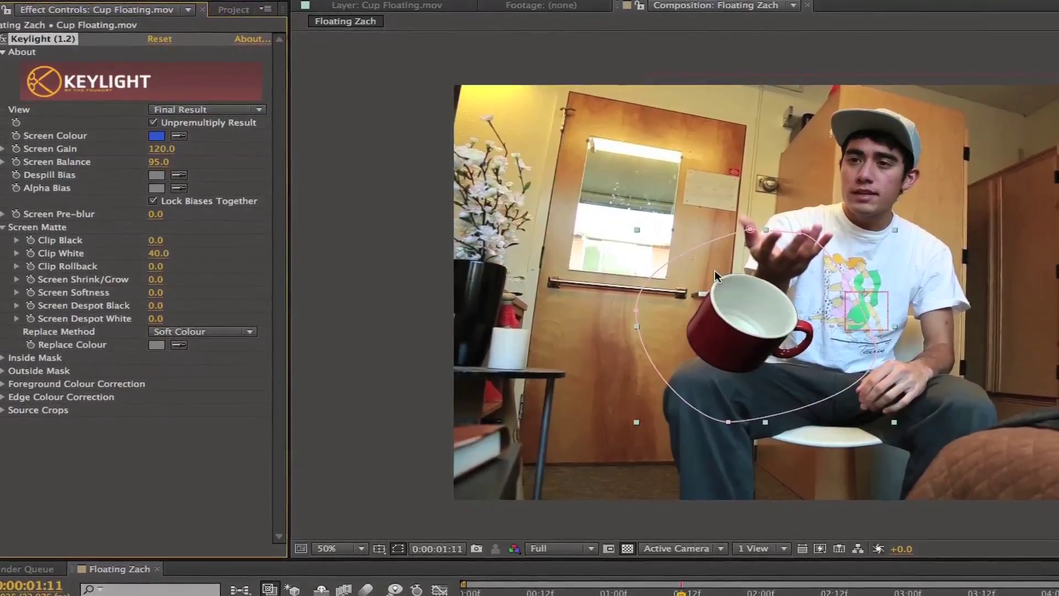
key(period)
key(period)
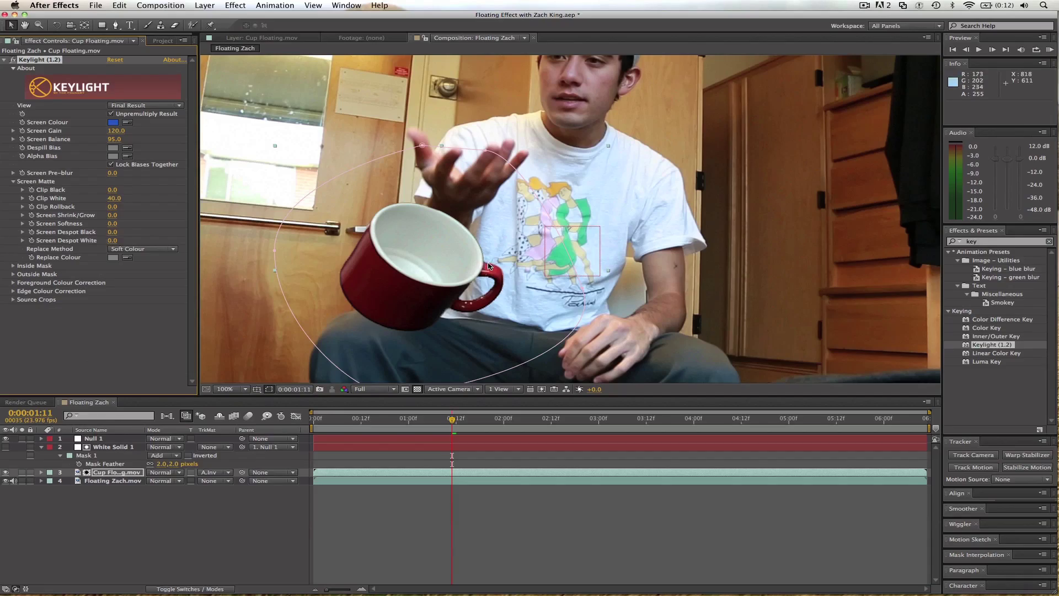
drag(489, 266, 576, 228)
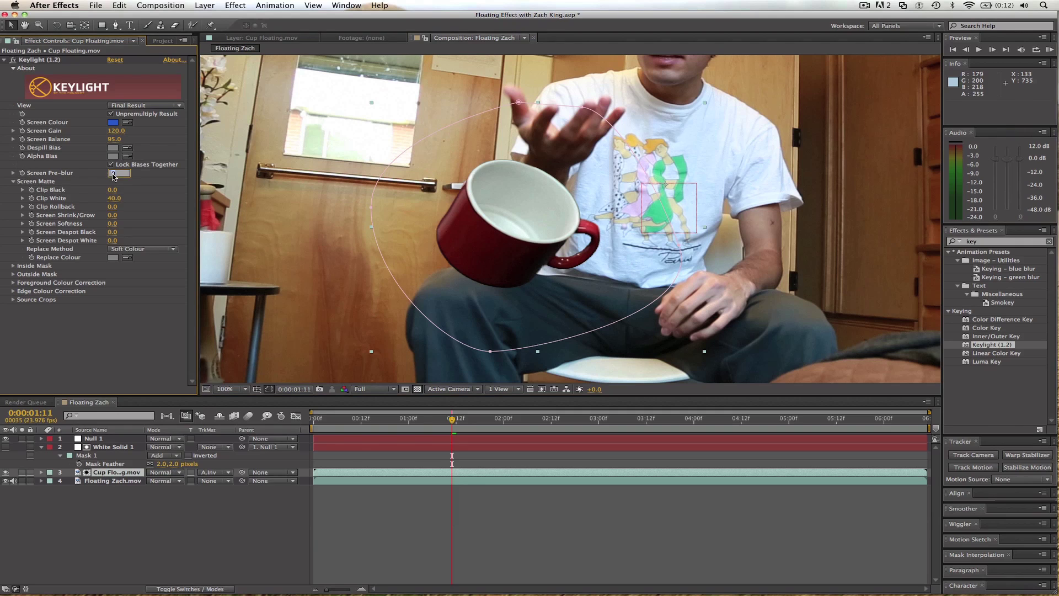
key(Return)
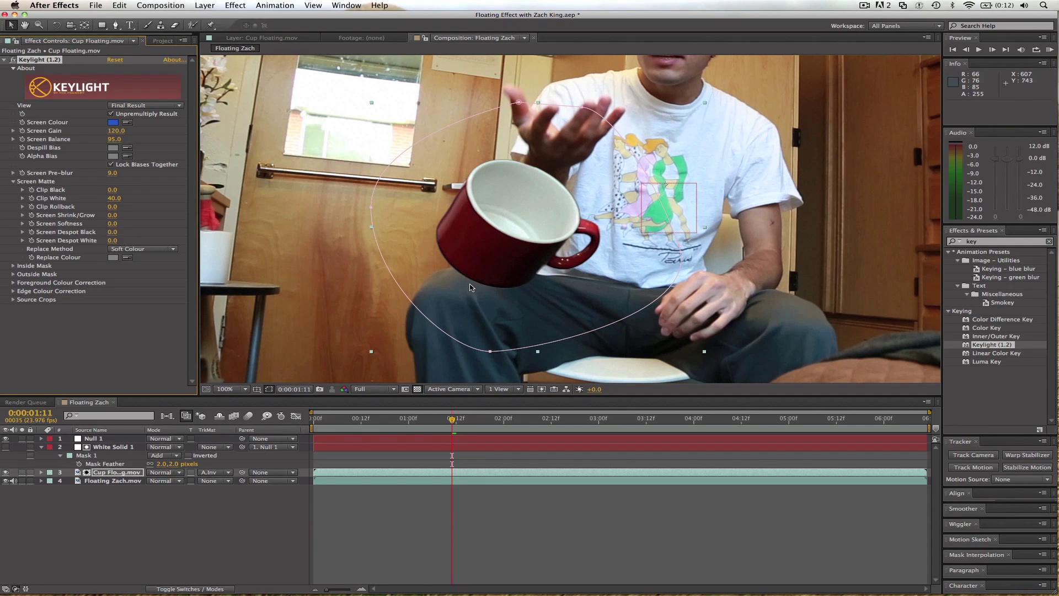
- Raise Clip Black to 13, set Shrink/Grow to -1.2, and try a stronger Screen Pre-blur
drag(430, 425, 393, 425)
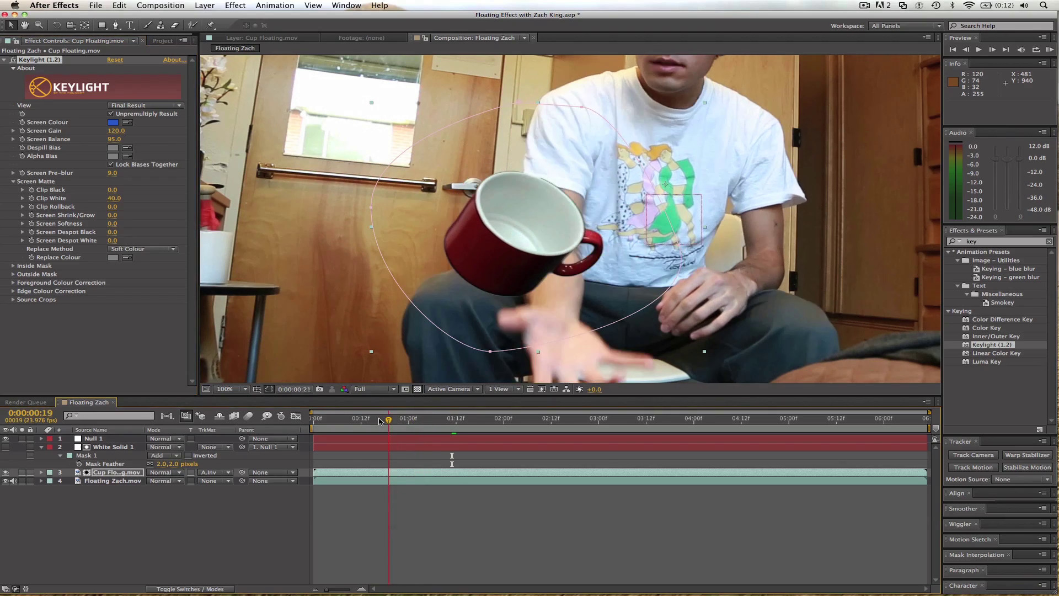
drag(112, 190, 119, 189)
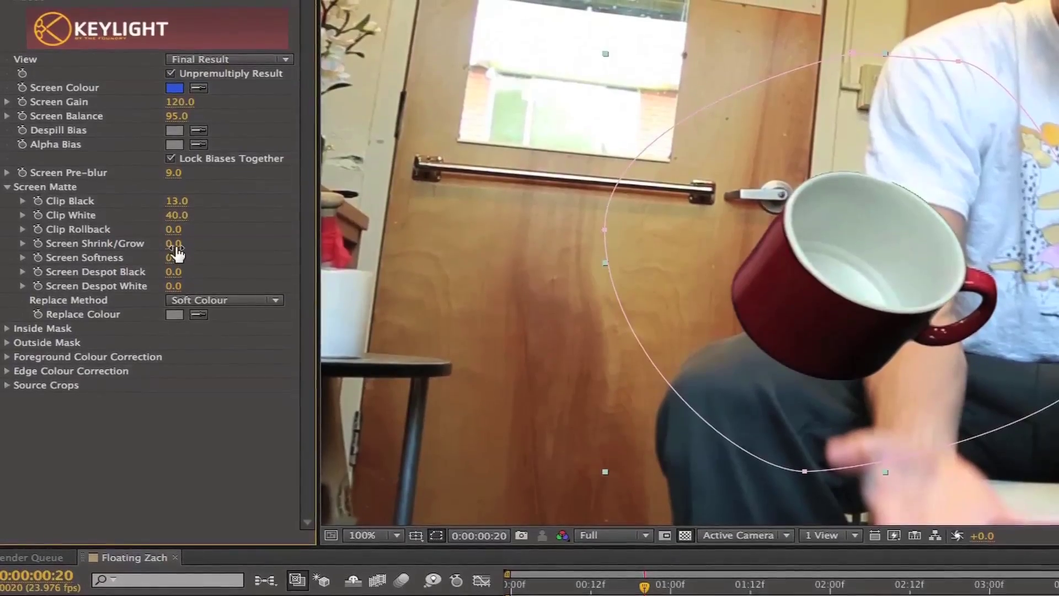
drag(174, 248, 165, 321)
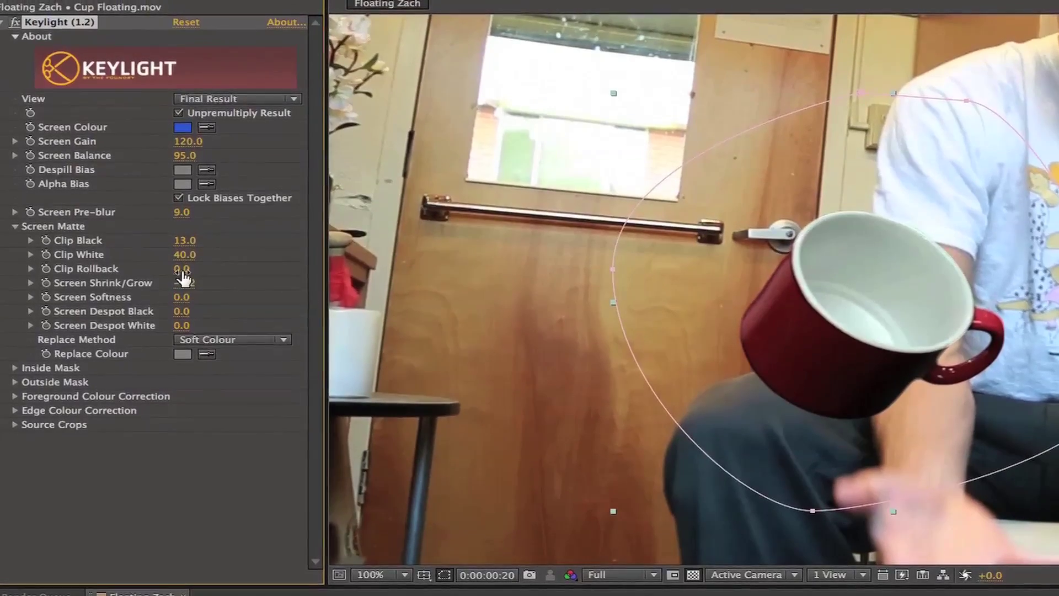
drag(184, 217, 226, 217)
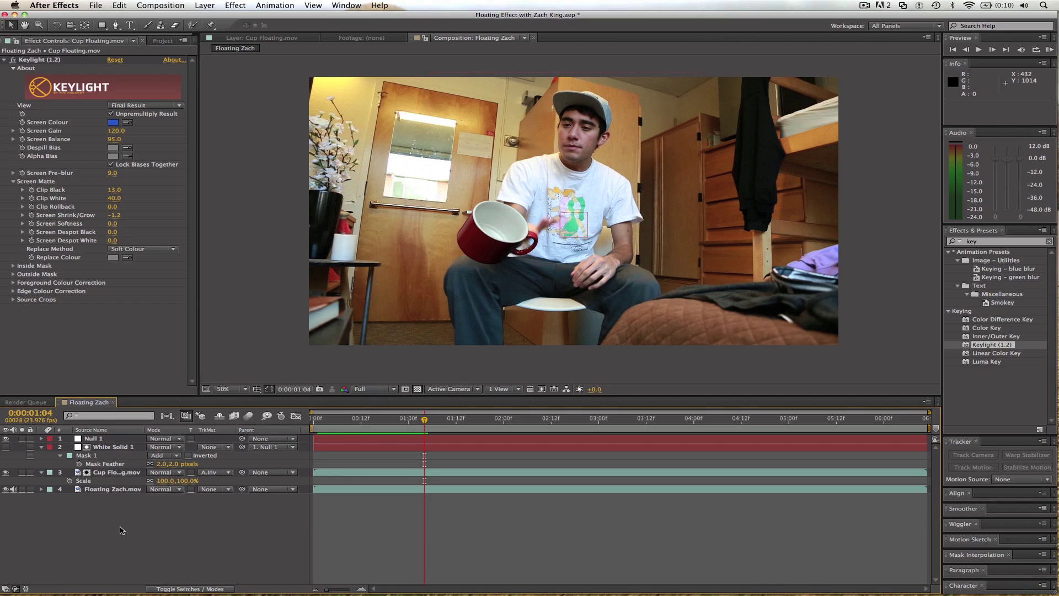
- Pre-compose the three cup layers into a composition named 'Cup'
click(110, 441)
click(103, 440)
shift+click(107, 473)
right_click(107, 474)
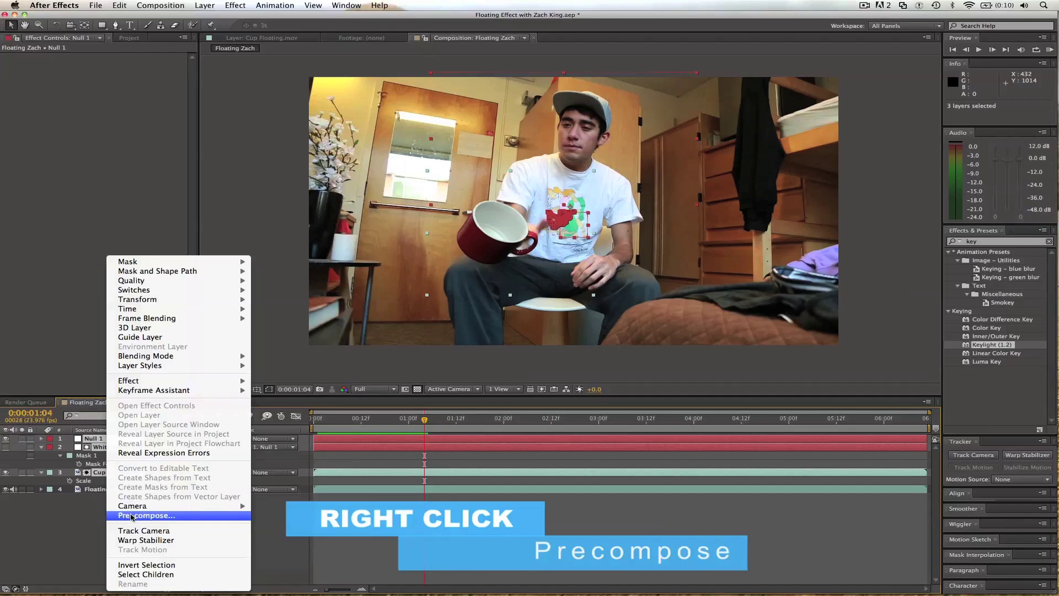
click(141, 515)
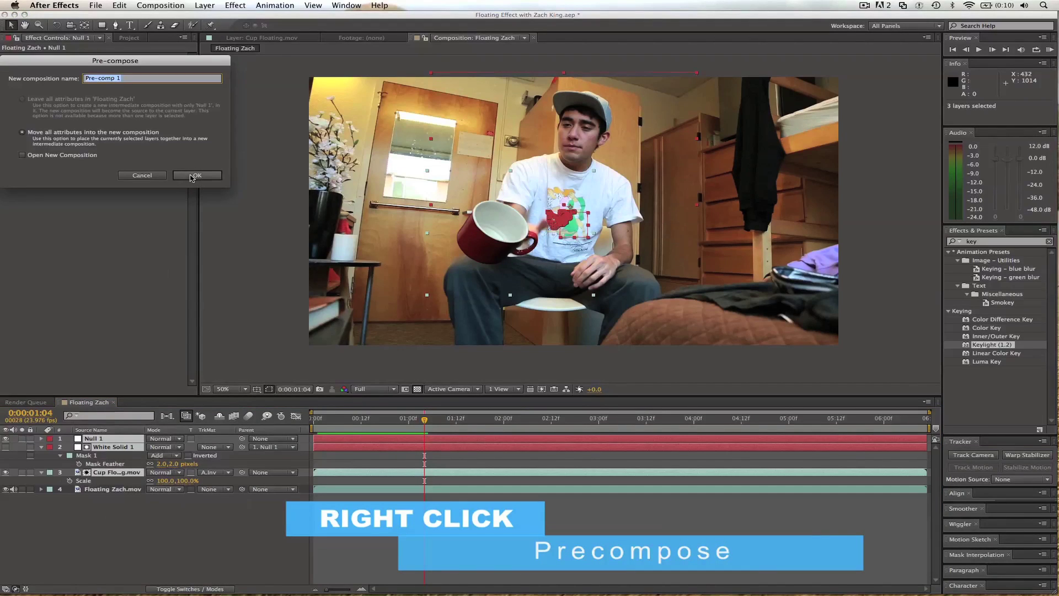
text(Cup)
key(Return)
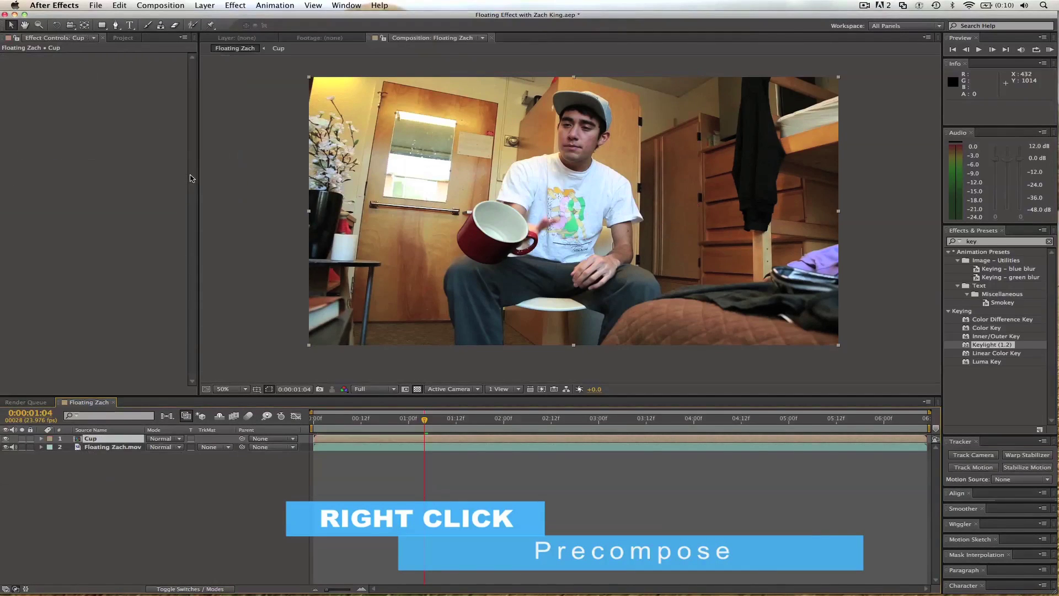
- Scale the Cup layer to 59% and move it up toward Zach's hand
key(s)
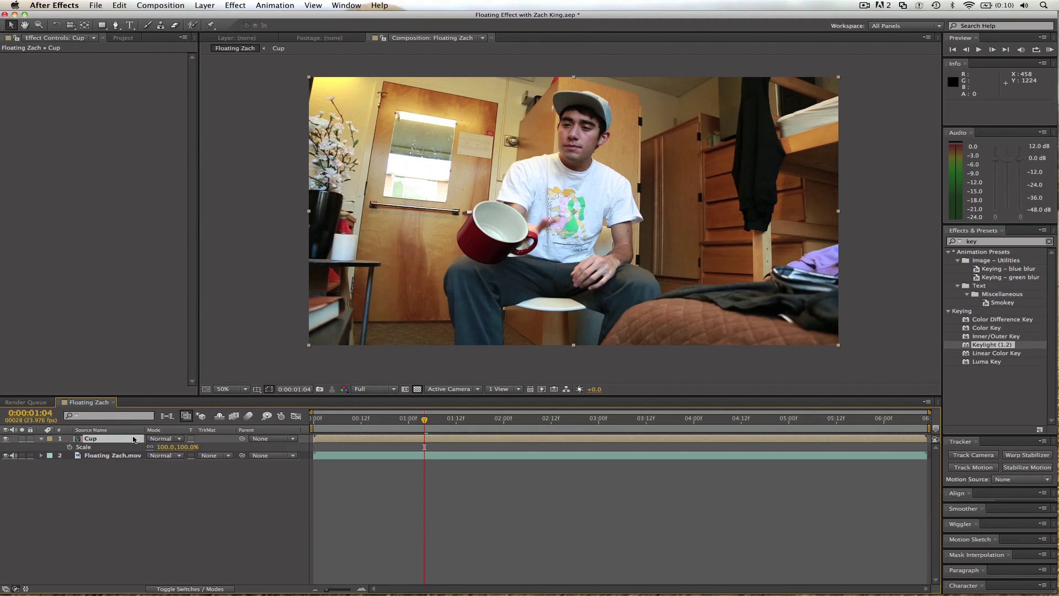
drag(167, 447, 146, 454)
key(alt+shift+s)
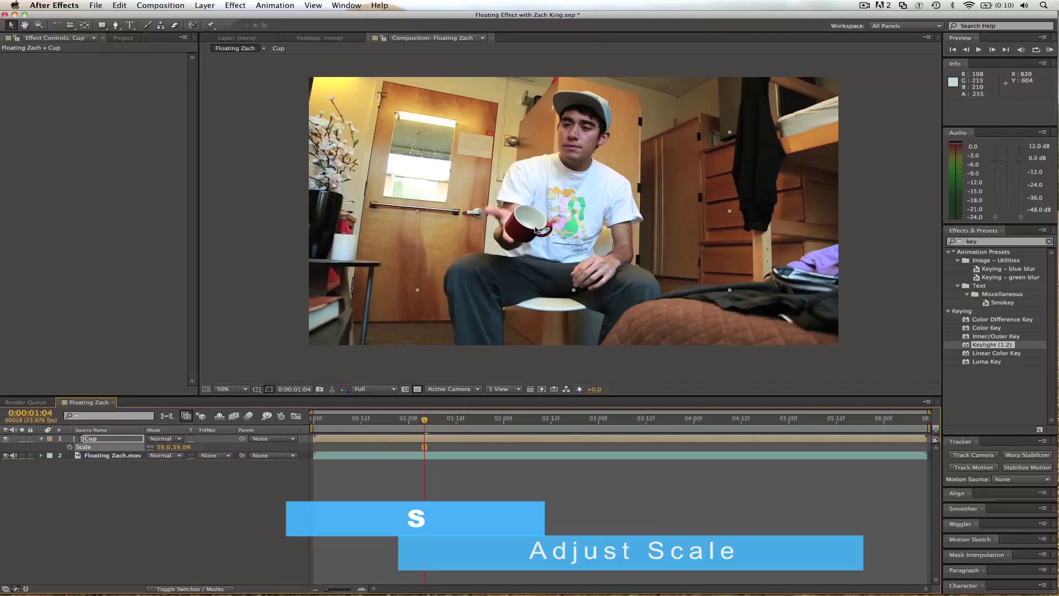
drag(538, 232, 537, 188)
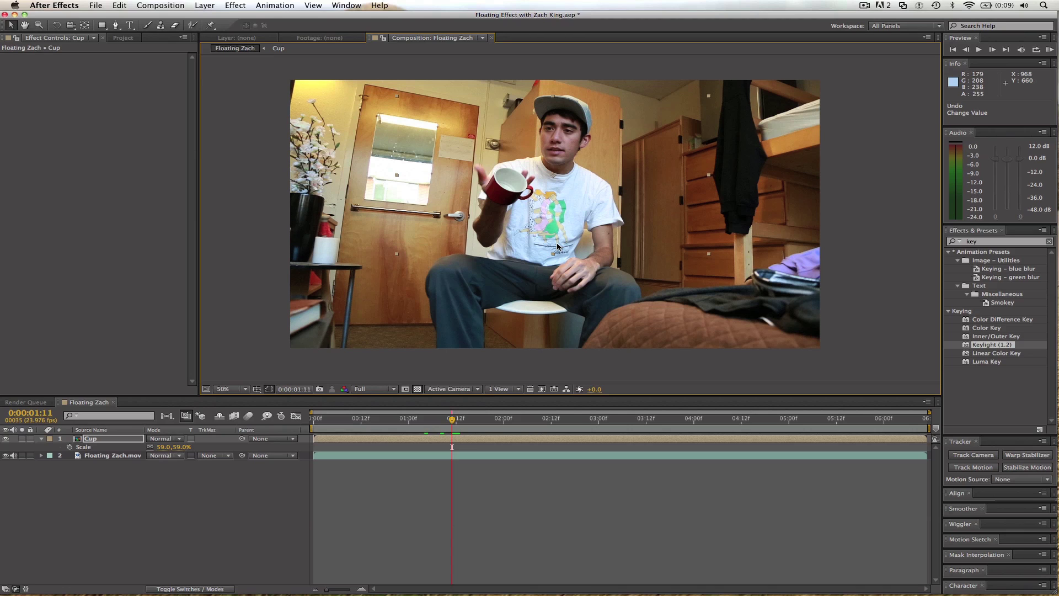
- Raise the cup higher above the open hand and center the 100% view on it
drag(512, 204, 505, 151)
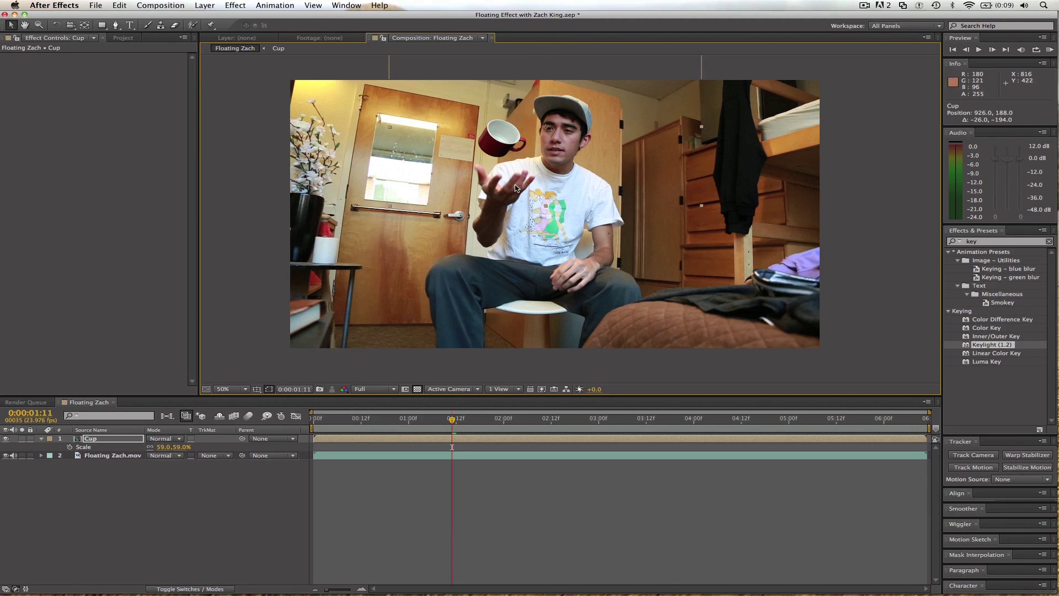
key(period)
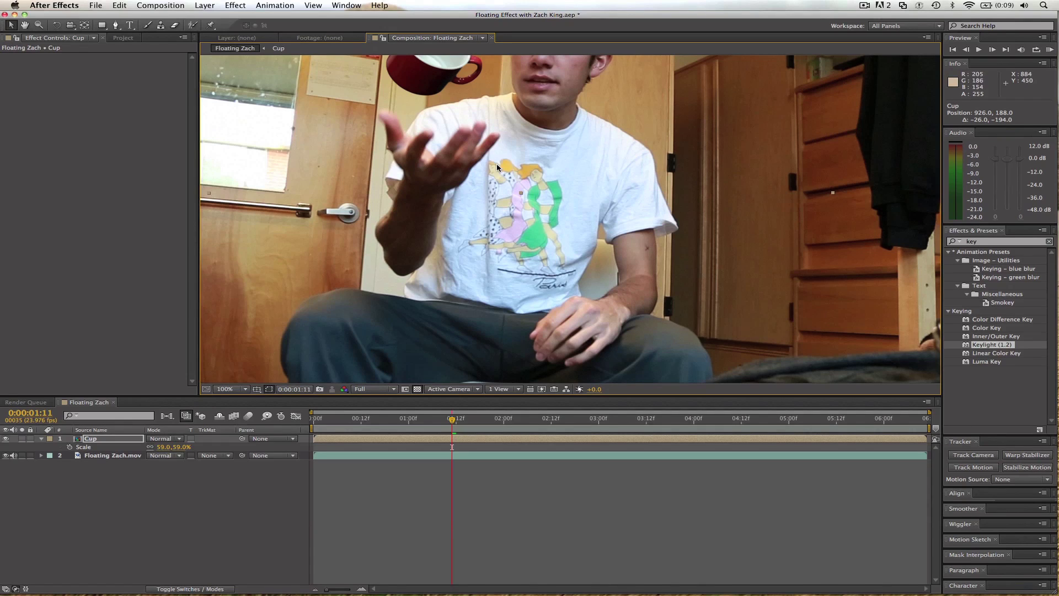
key(h)
drag(466, 101, 511, 194)
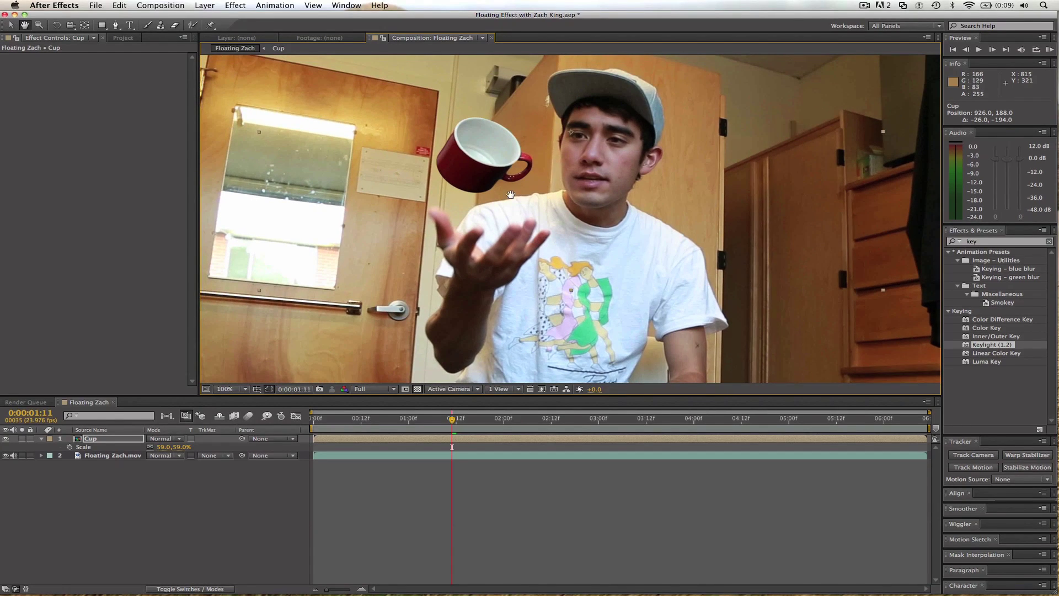
key(v)
- Apply Gaussian Blur to the cup with Blurriness 2.6
click(997, 243)
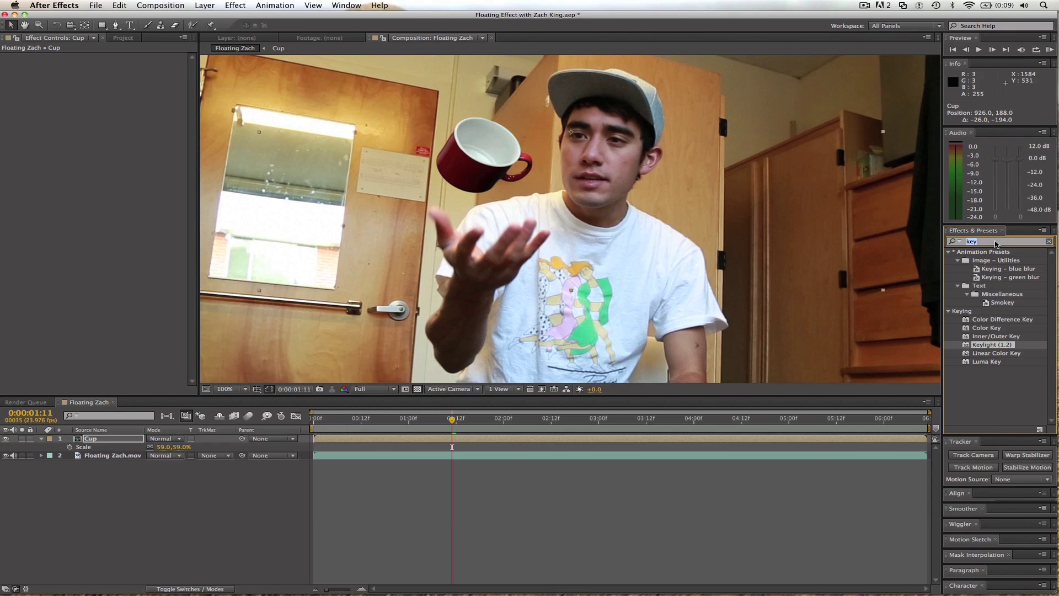
text(blur)
scroll(1018, 362, down, 5)
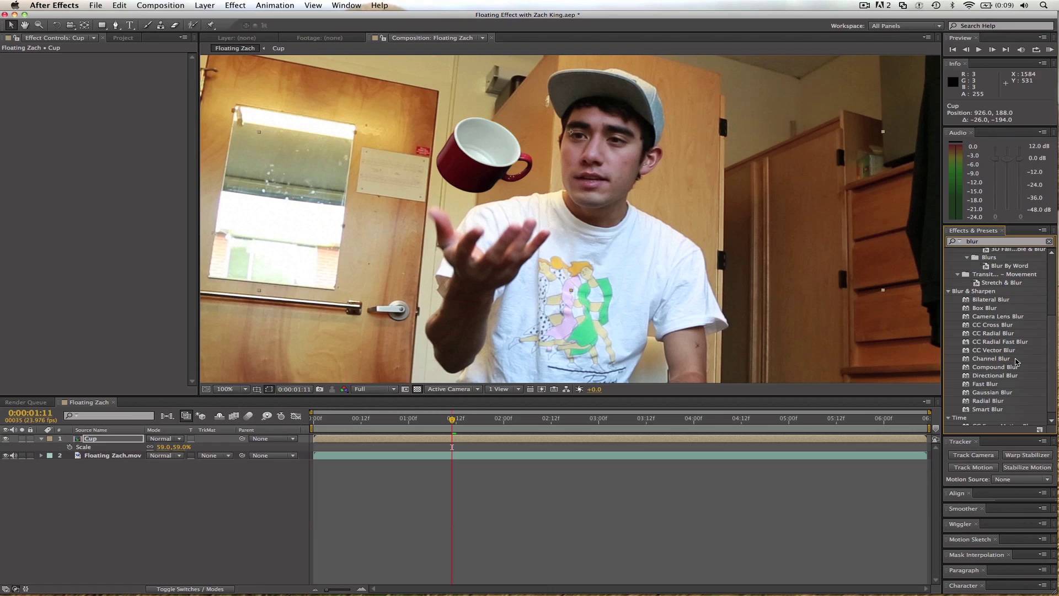
scroll(1017, 361, down, 1)
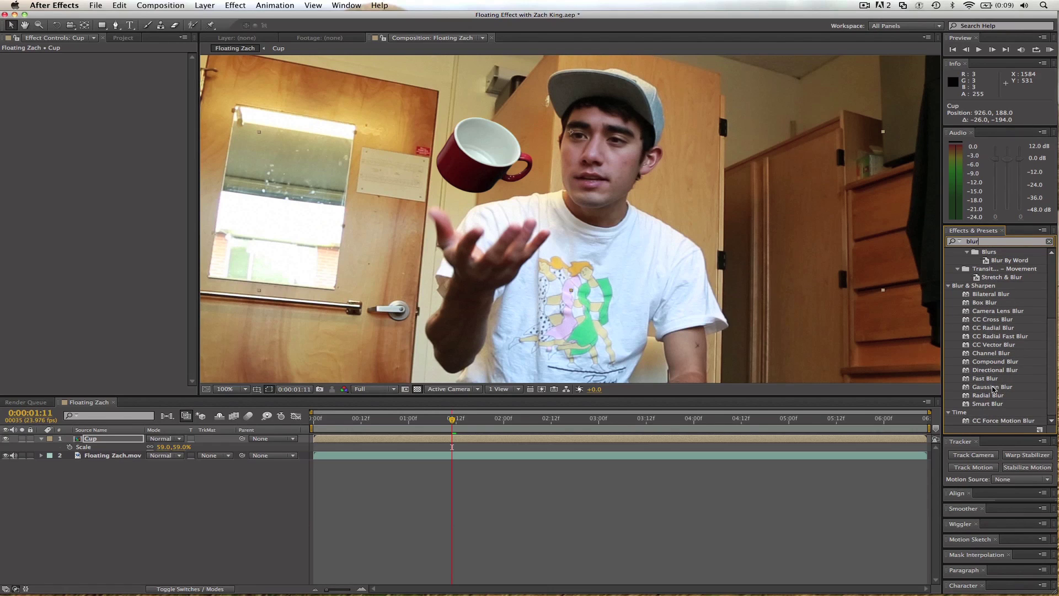
drag(996, 388, 506, 162)
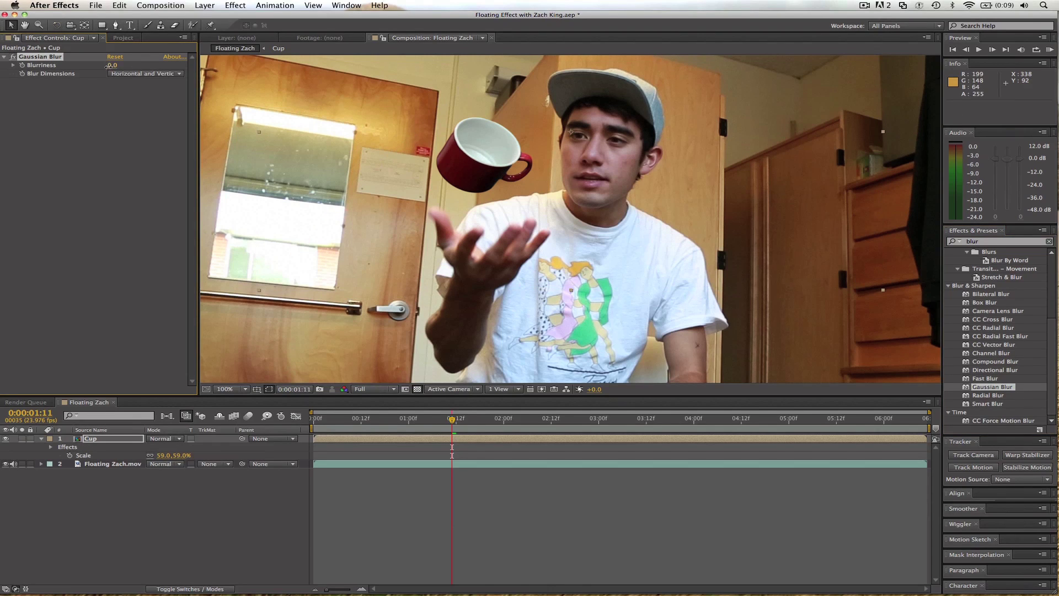
drag(120, 66, 134, 66)
- Apply Levels to the cup and raise its Gamma to 1.16
click(999, 243)
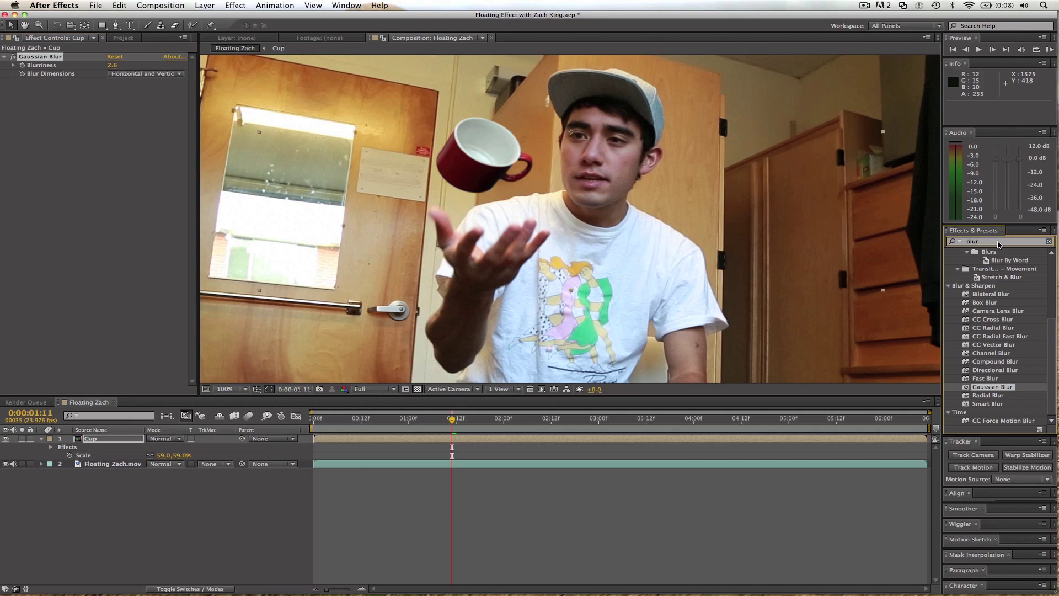
text(level)
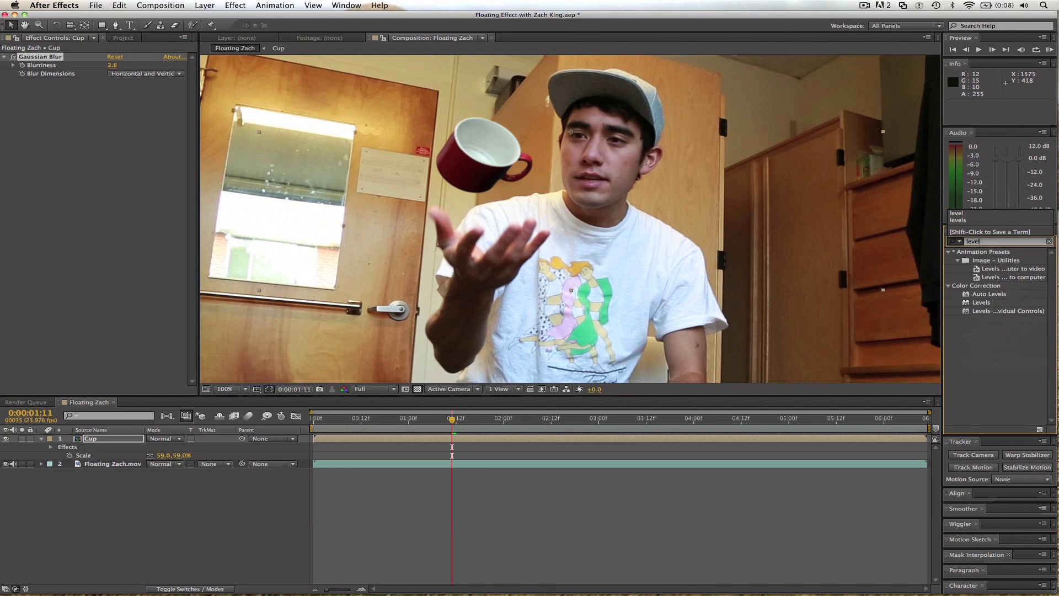
drag(984, 303, 880, 288)
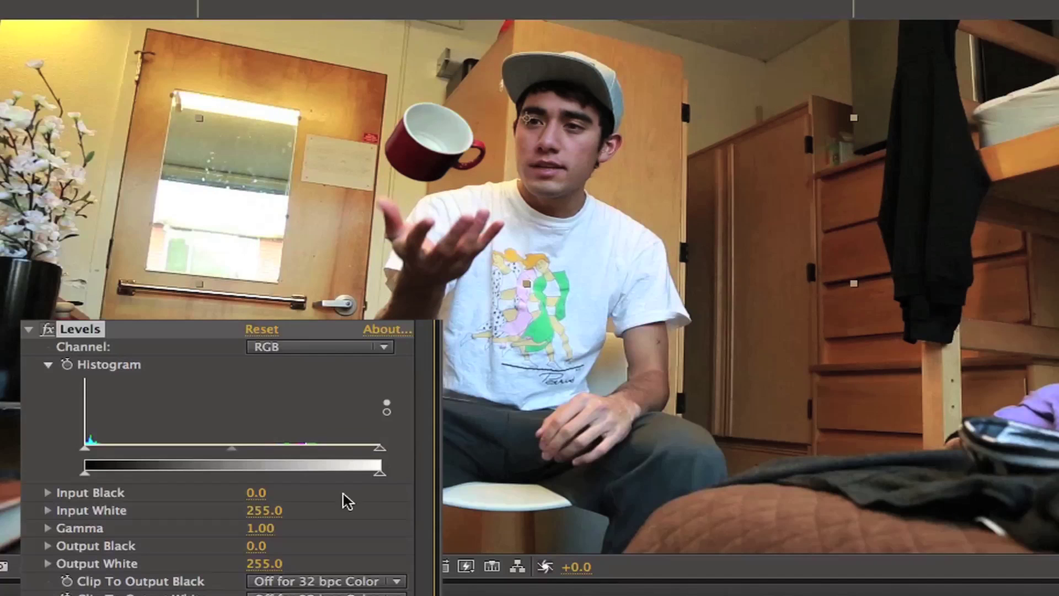
drag(101, 139, 103, 139)
drag(236, 449, 215, 448)
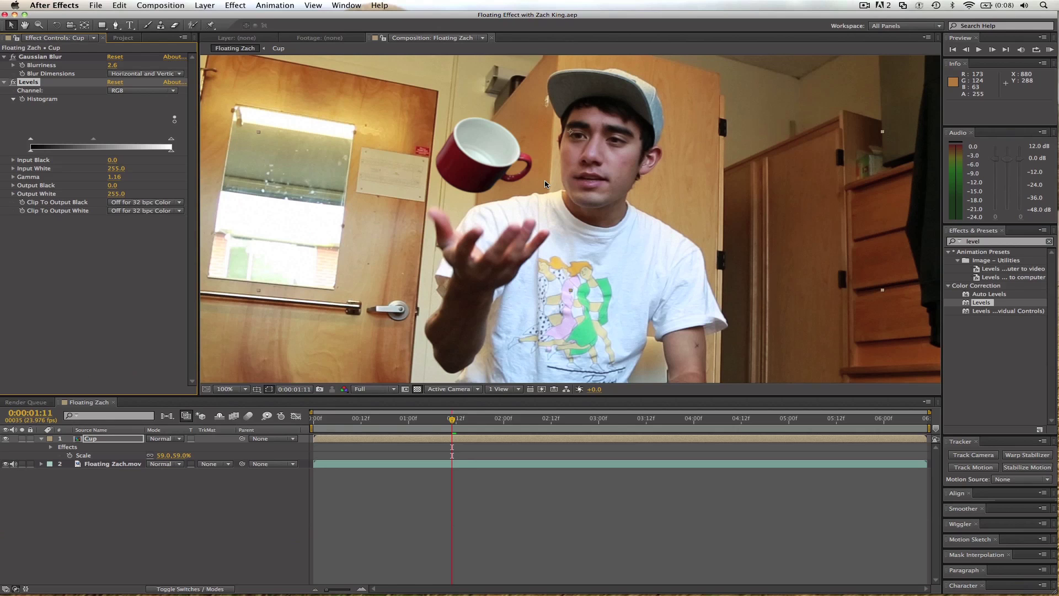
scroll(545, 183, down, 2)
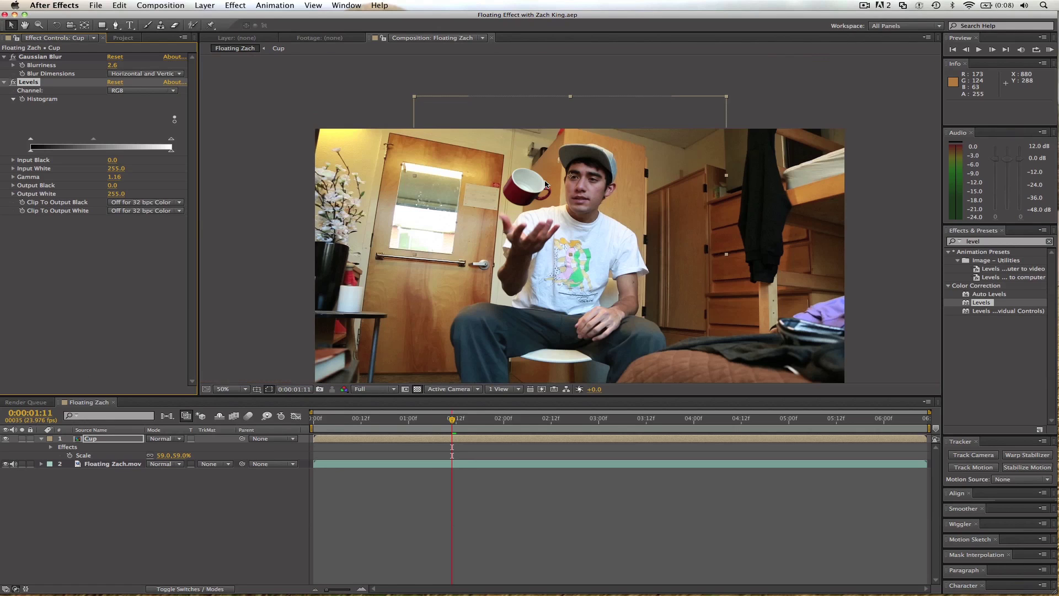
- Keyframe the cup's Position at the start, just below the frame (727.4, 1146.1)
drag(452, 419, 315, 419)
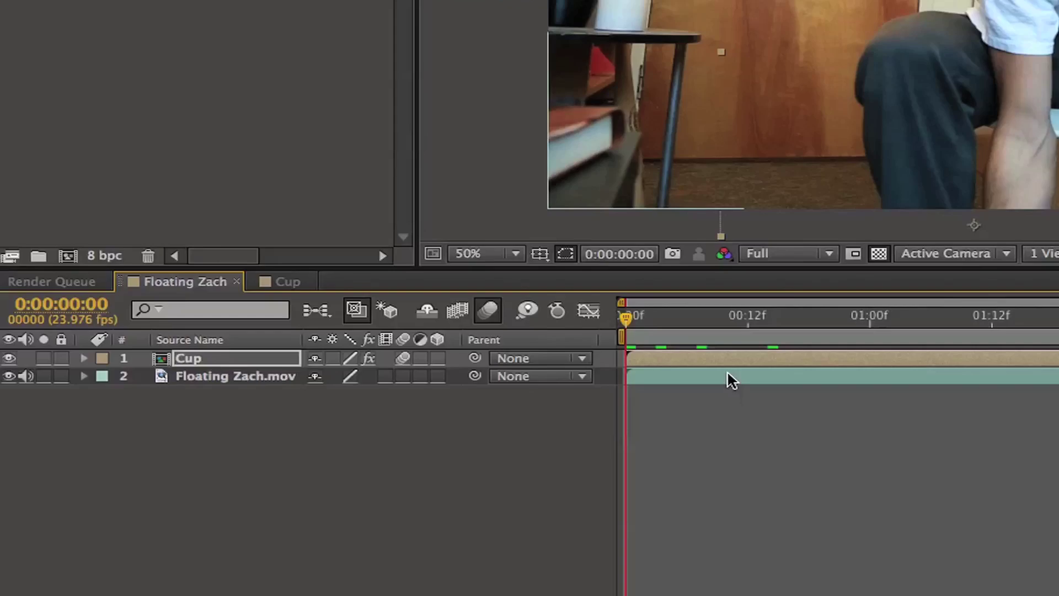
key(p)
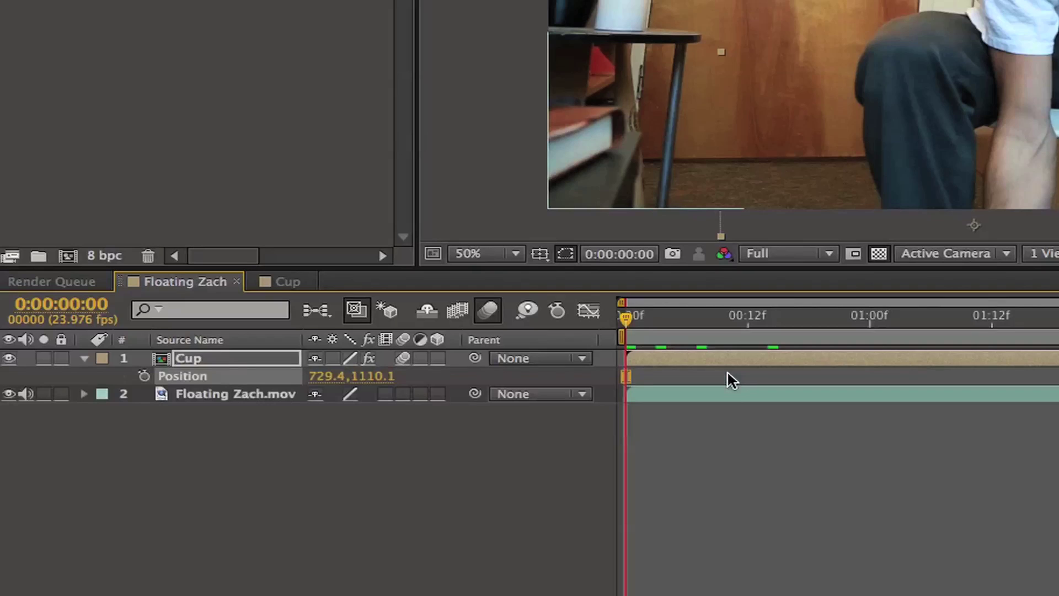
click(144, 376)
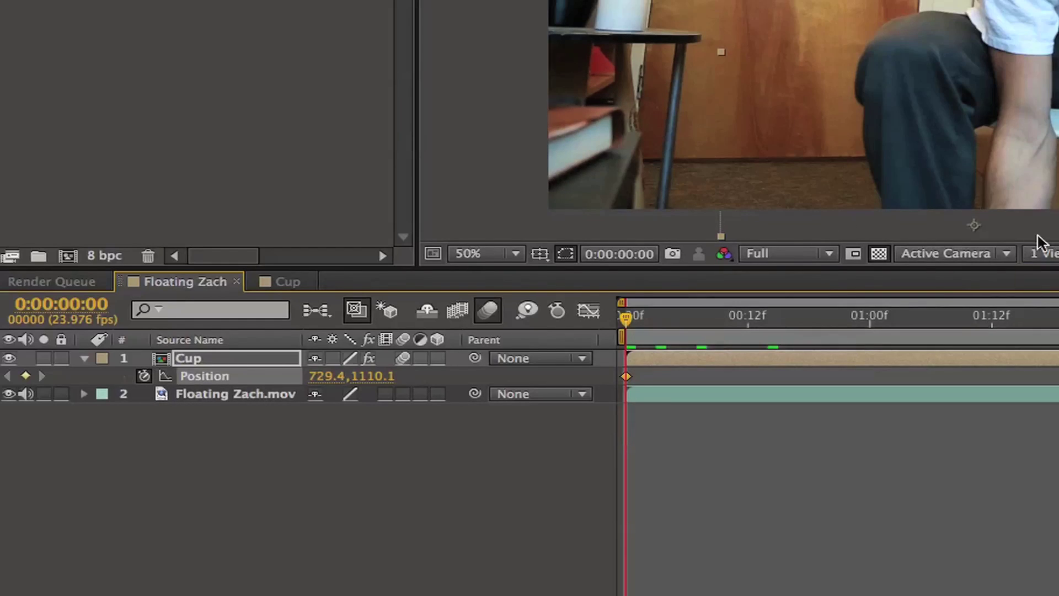
mouse_move(1047, 213)
mouse_down()
mouse_move(1049, 161)
mouse_move(1046, 233)
mouse_up()
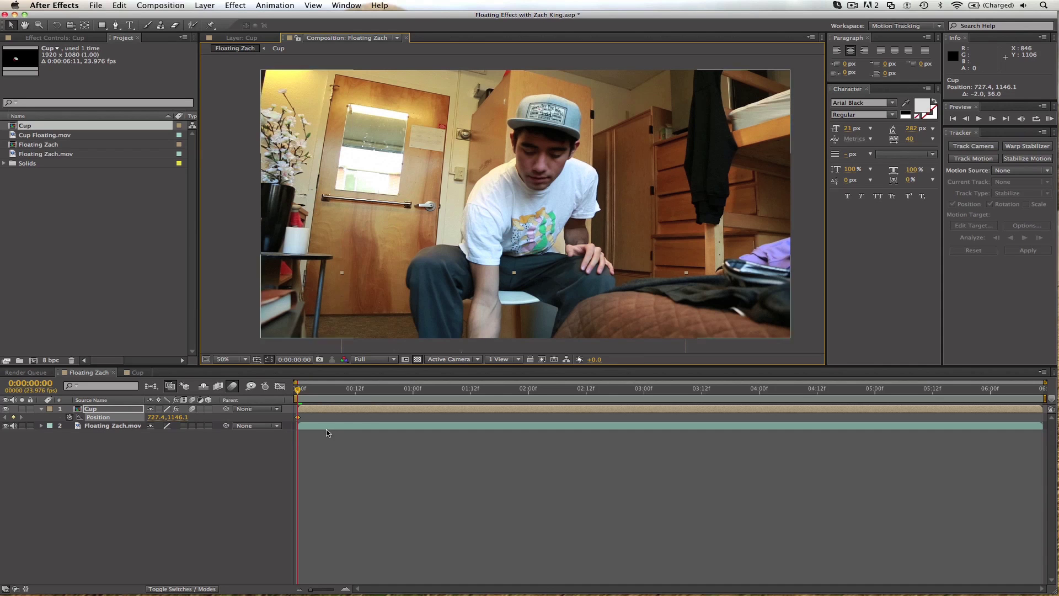
- At Quarter resolution, lift the cup above the raised hand at 1:15 (791.4, 104.1)
drag(345, 389, 424, 391)
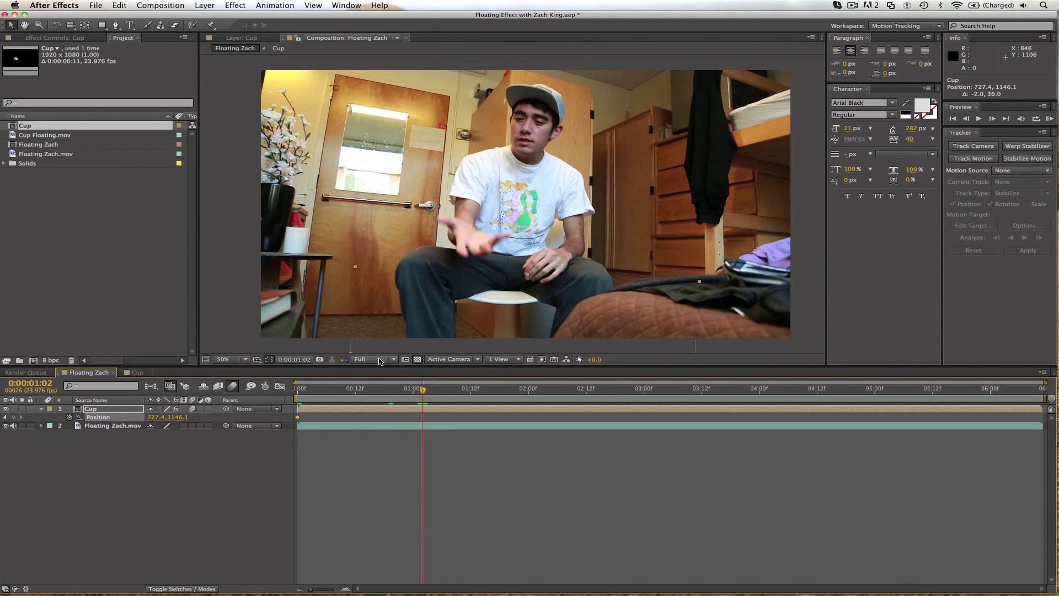
click(379, 360)
click(381, 413)
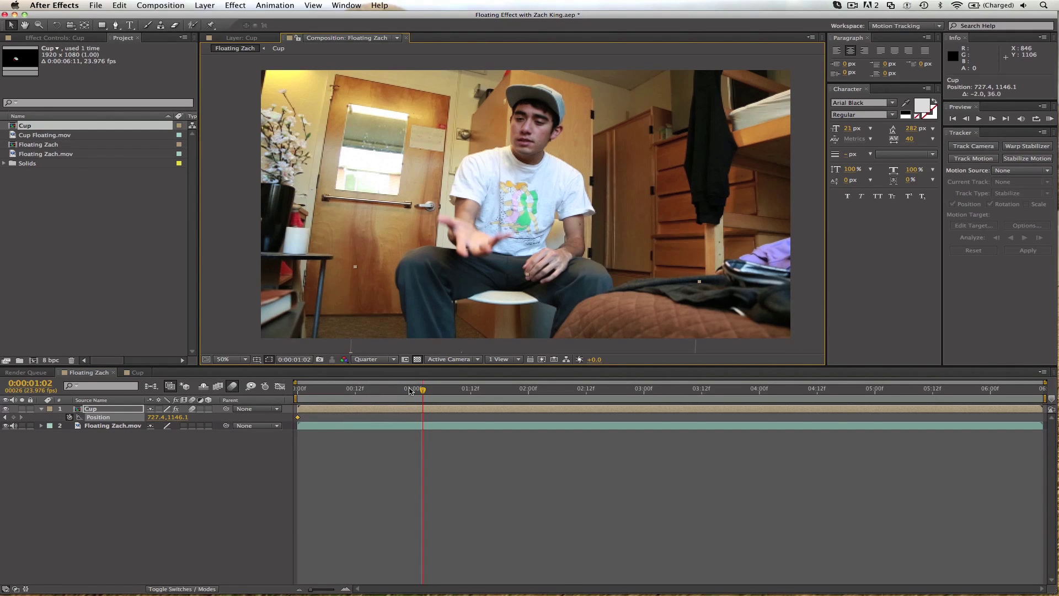
drag(422, 390, 485, 388)
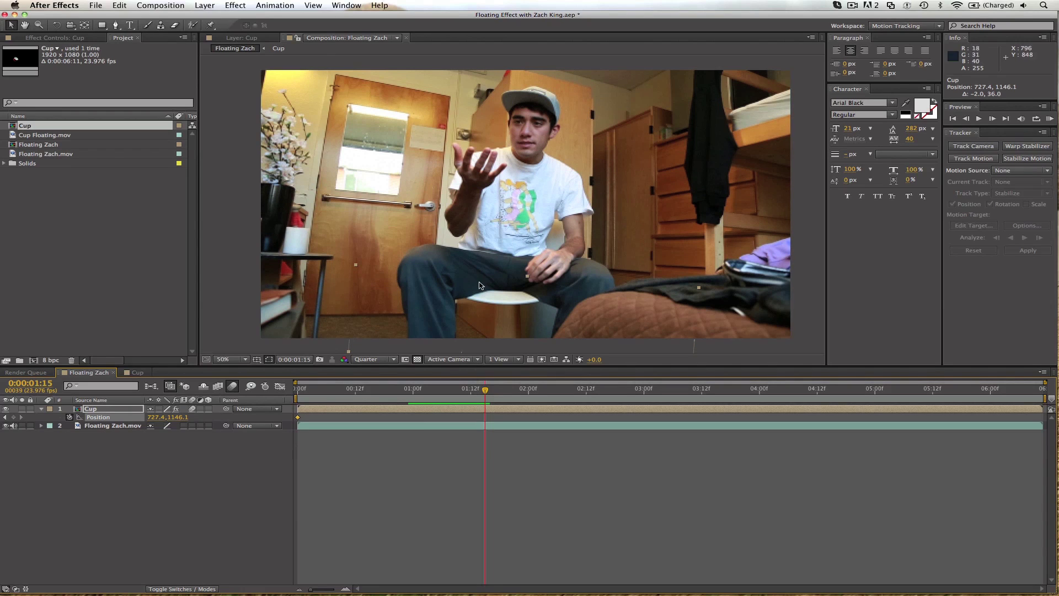
drag(469, 322, 486, 63)
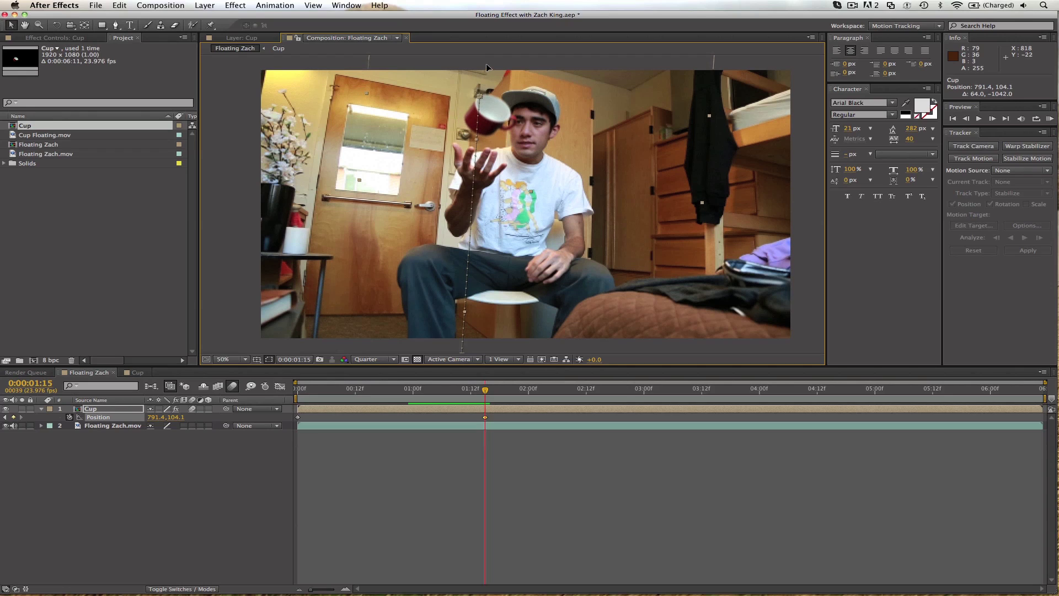
- Set the 1:15 Position keyframe's spatial interpolation to Linear
click(485, 417)
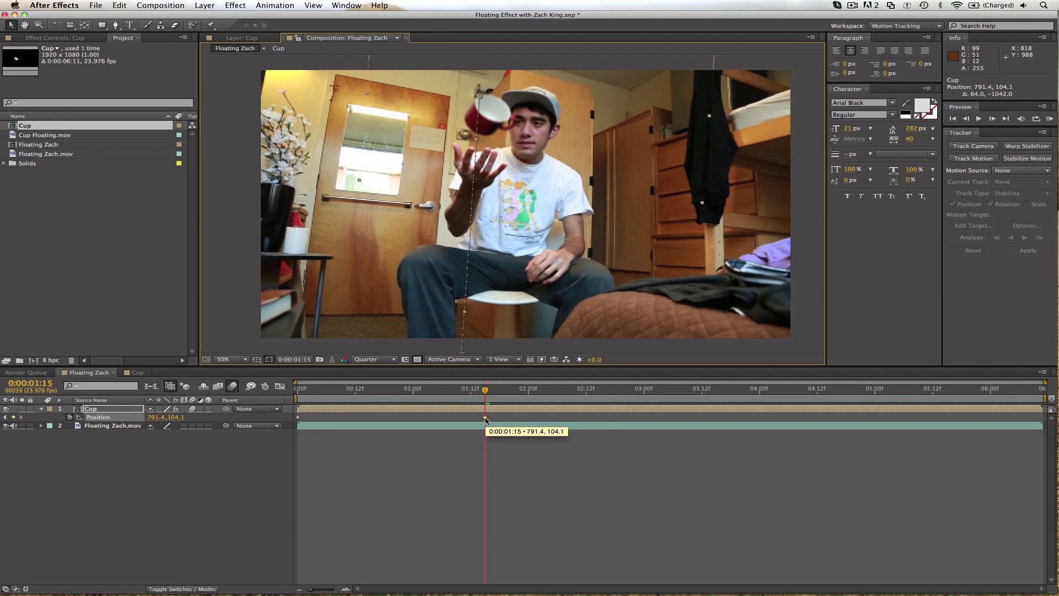
right_click(485, 418)
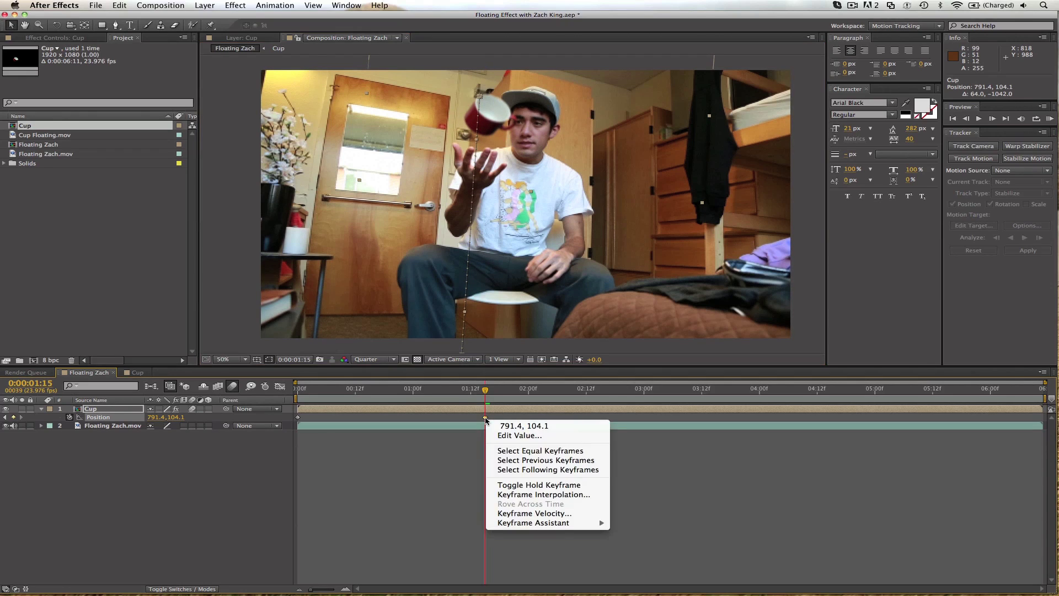
click(523, 496)
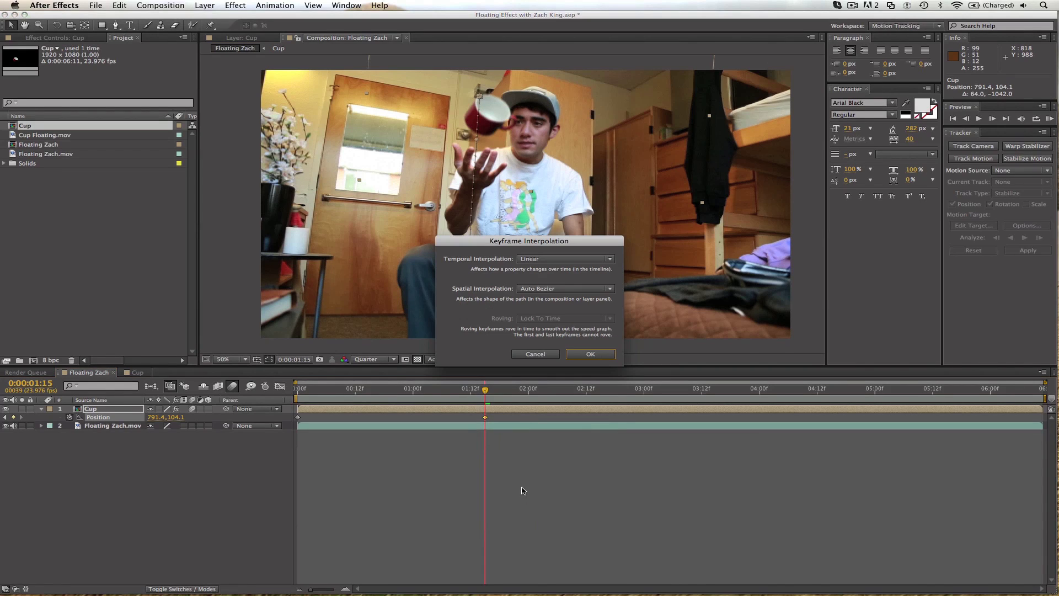
click(539, 289)
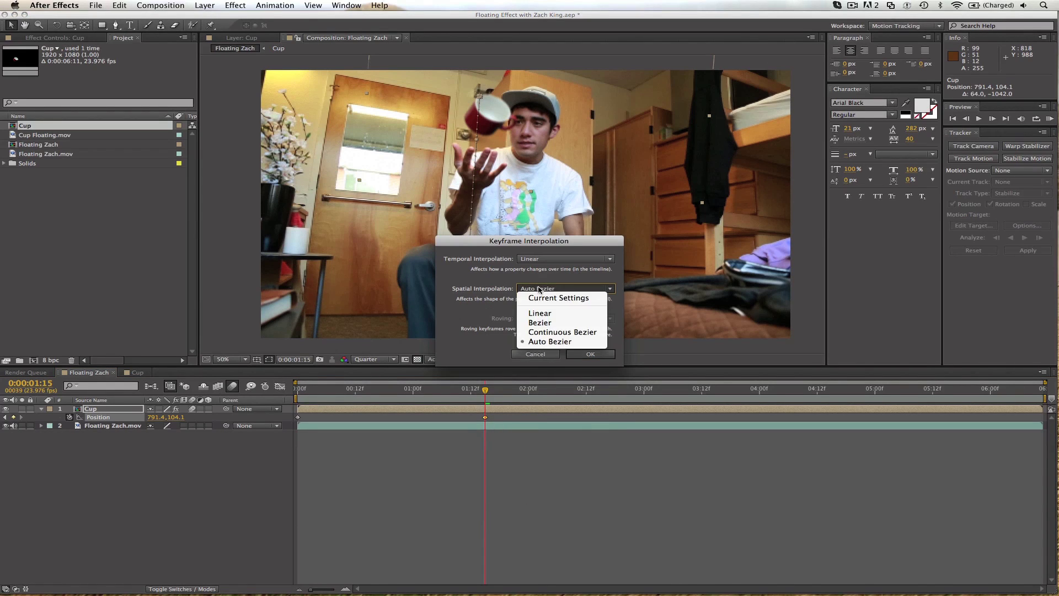
click(540, 314)
key(Return)
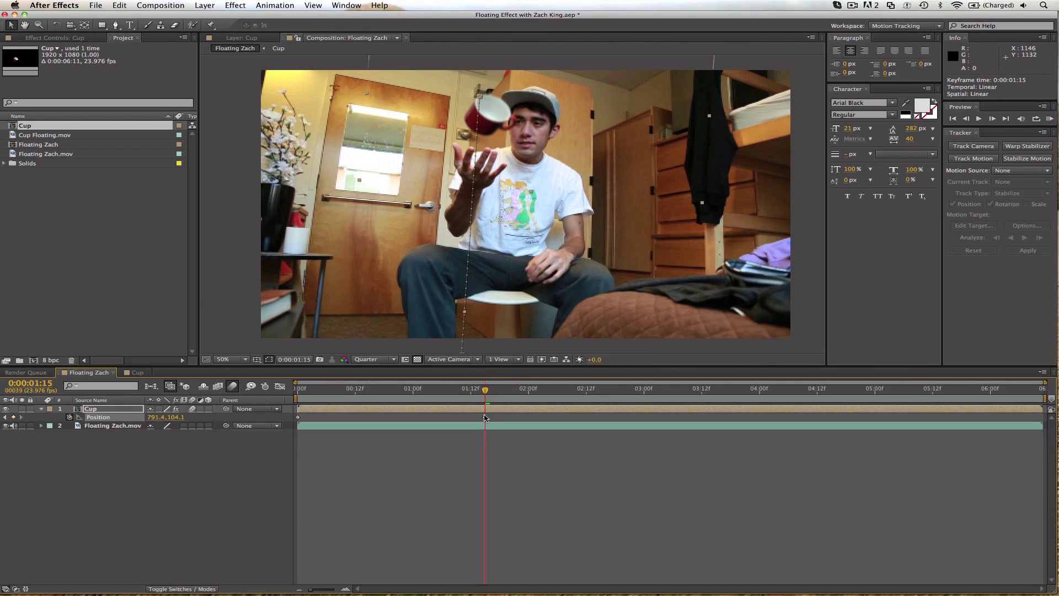
- Apply Easy Ease to the 1:15 keyframe and return near the start
right_click(485, 419)
mouse_move(513, 521)
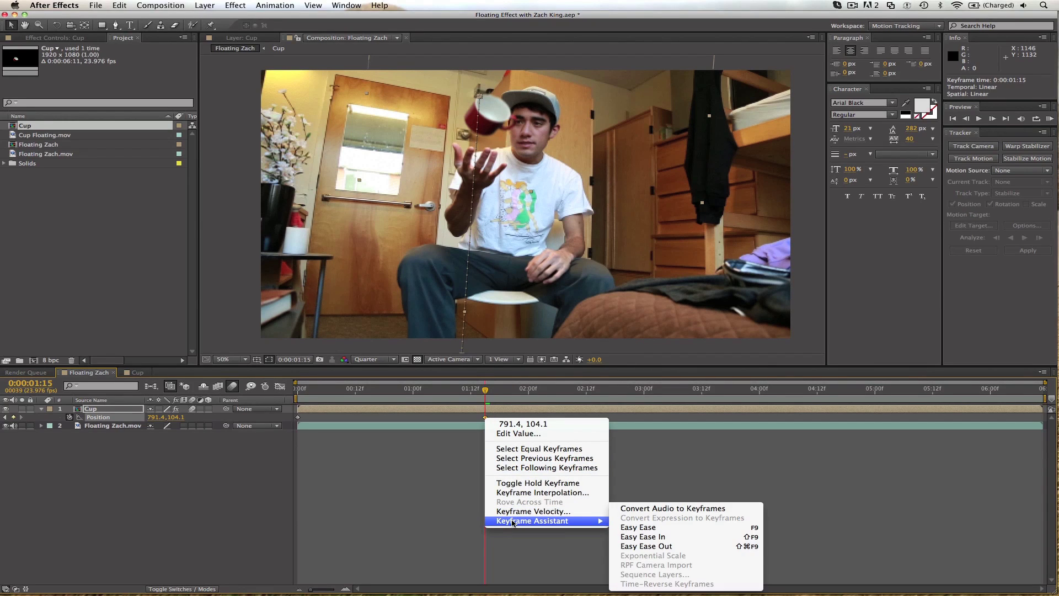
click(641, 527)
drag(482, 392, 351, 389)
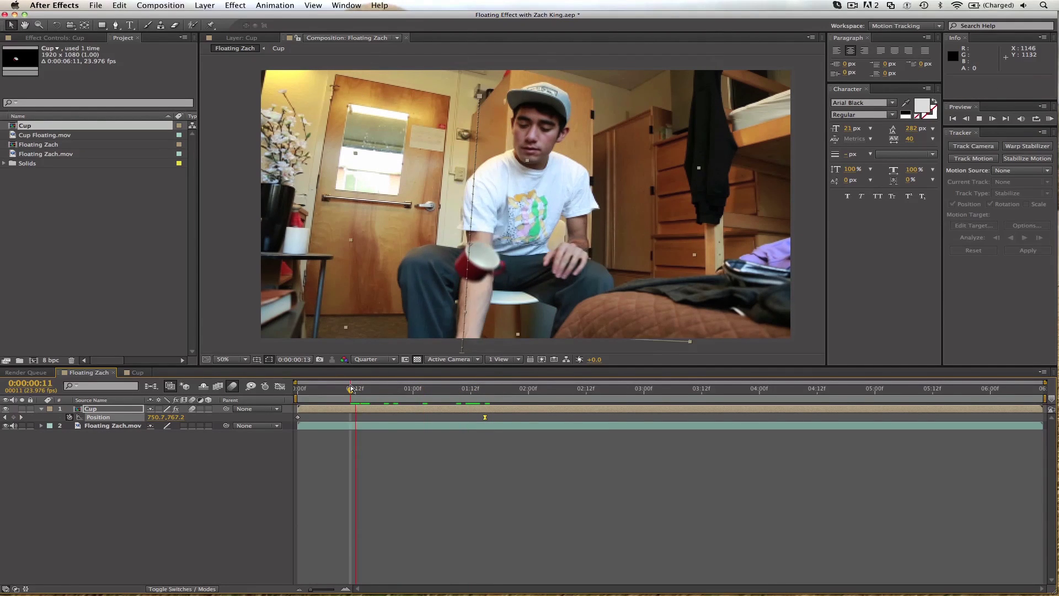
- Preview the cup rise from the start and lower the cup slightly
key(space)
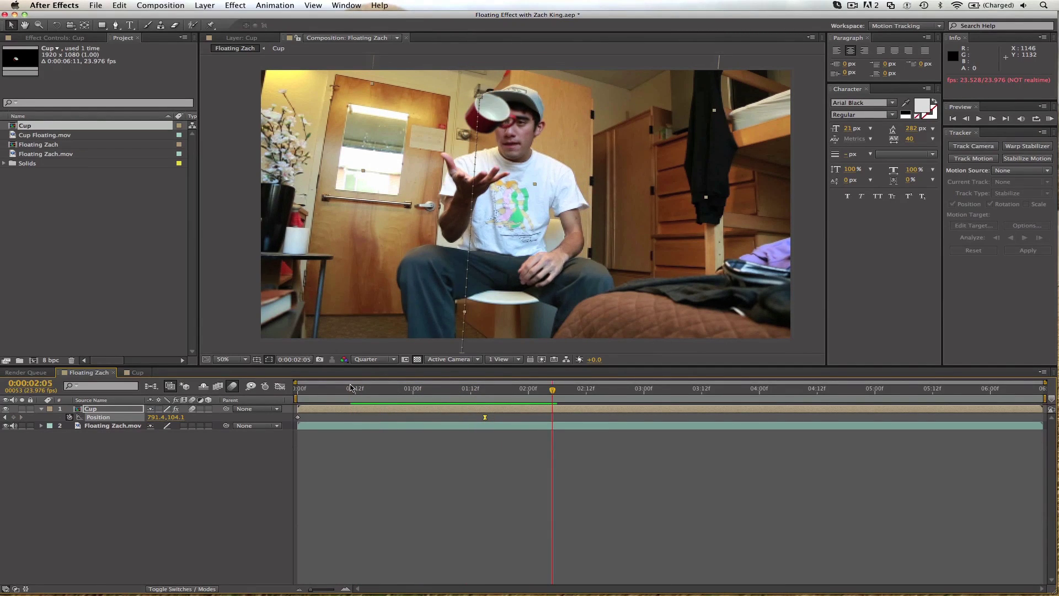
key(space)
key(Home)
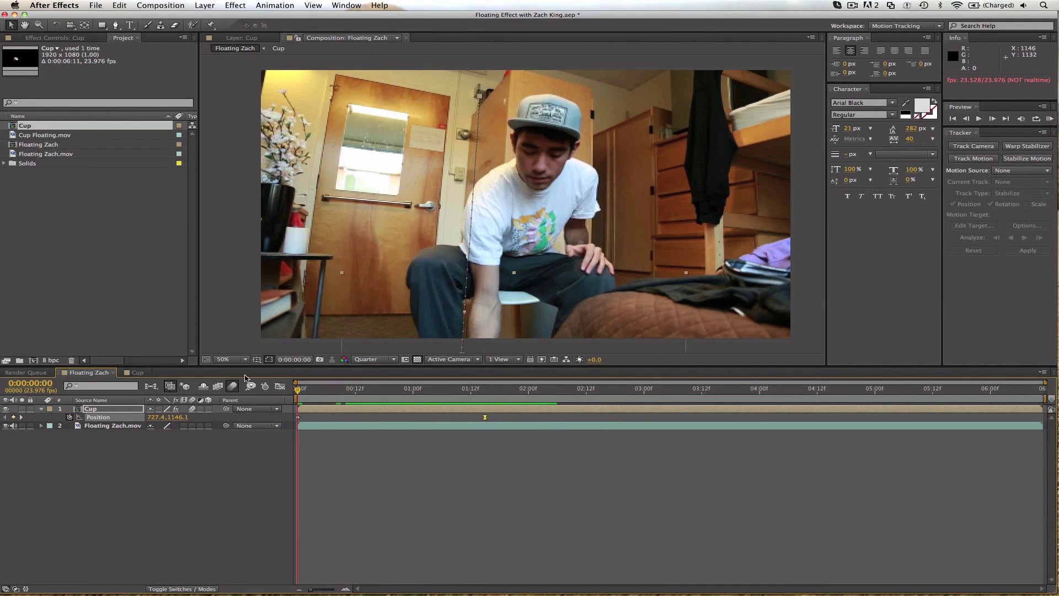
key(space)
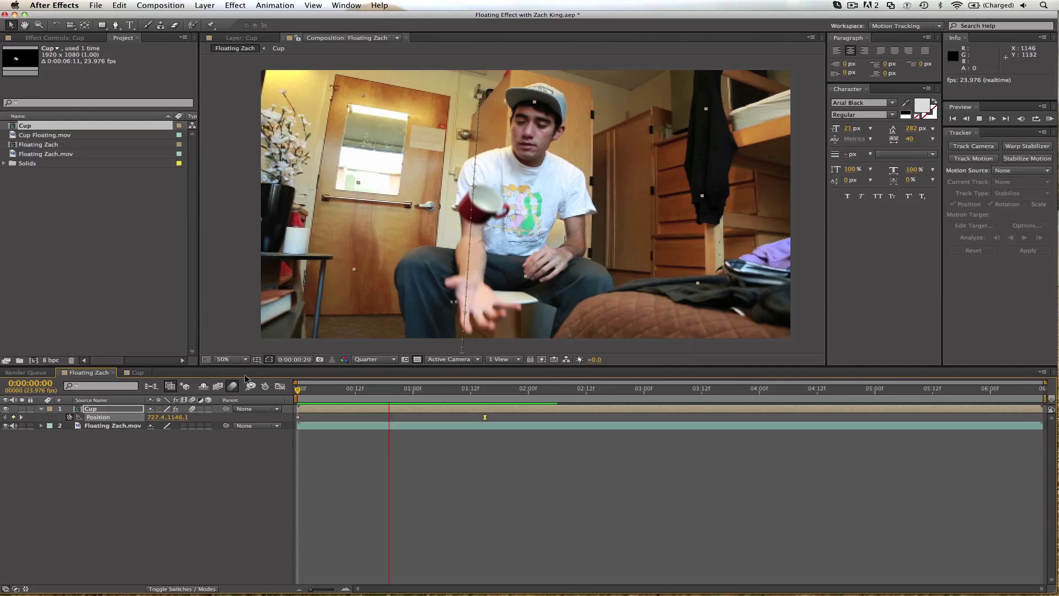
drag(492, 199, 490, 239)
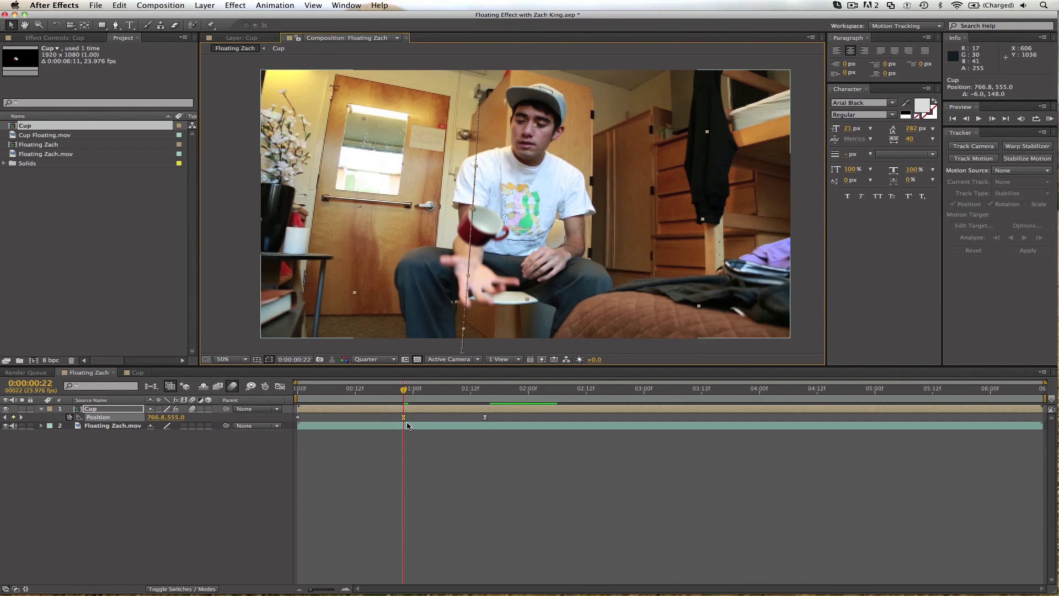
- Preview again and move the cup down around the one-second mark
key(KP_0)
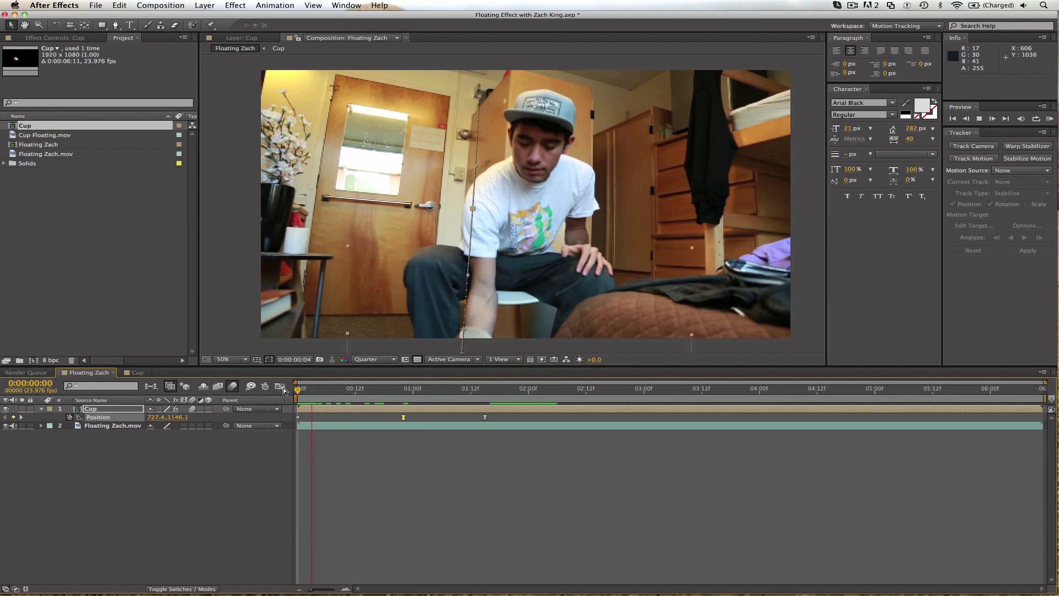
key(space)
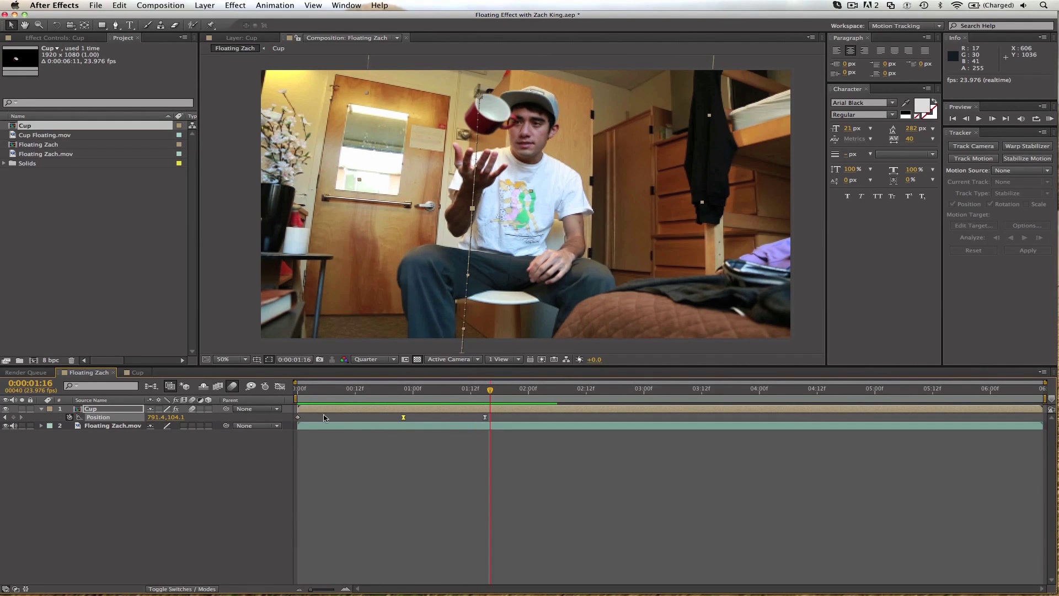
click(313, 391)
drag(316, 393, 292, 397)
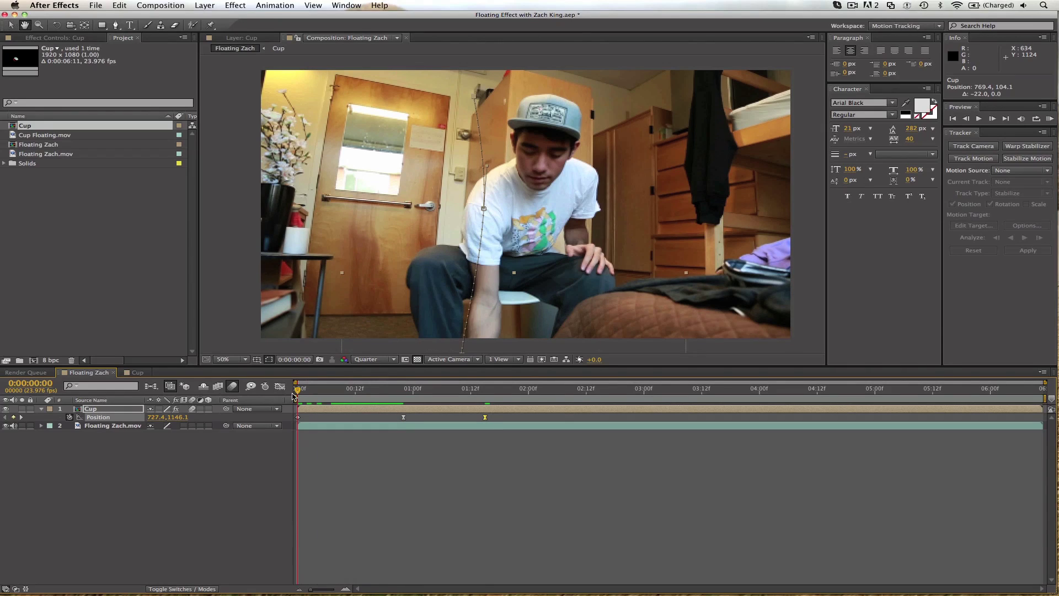
key(space)
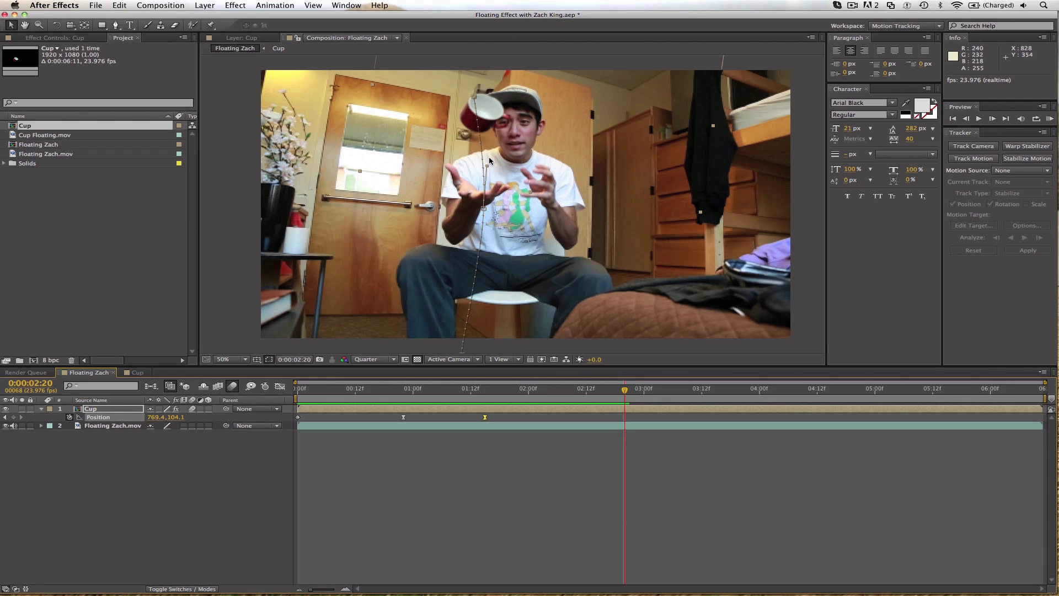
drag(483, 126, 485, 150)
- Preview from 1:13 and shift the cup left at 3:06
click(475, 391)
key(space)
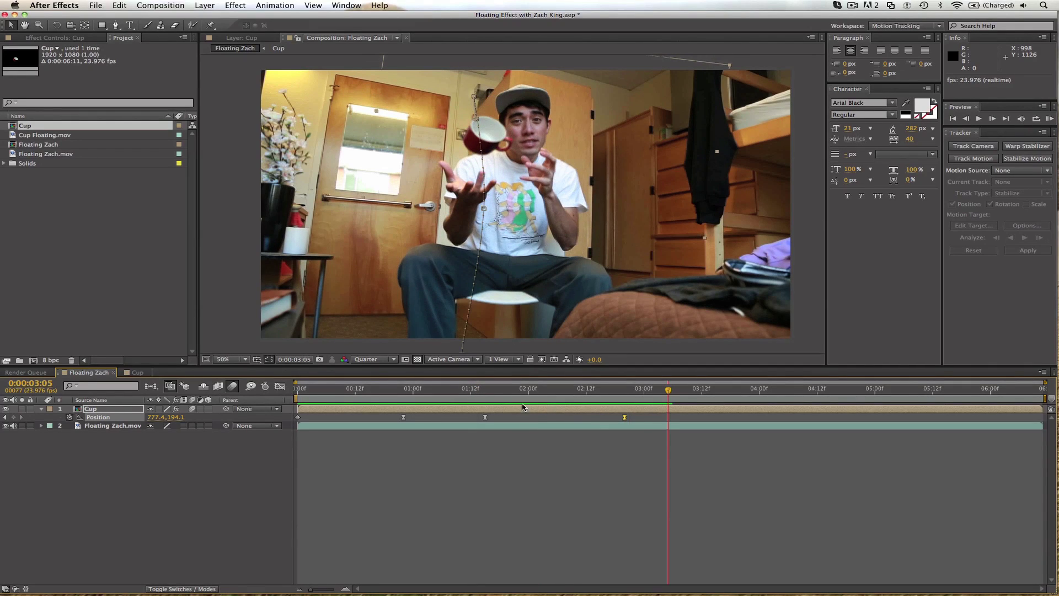
key(space)
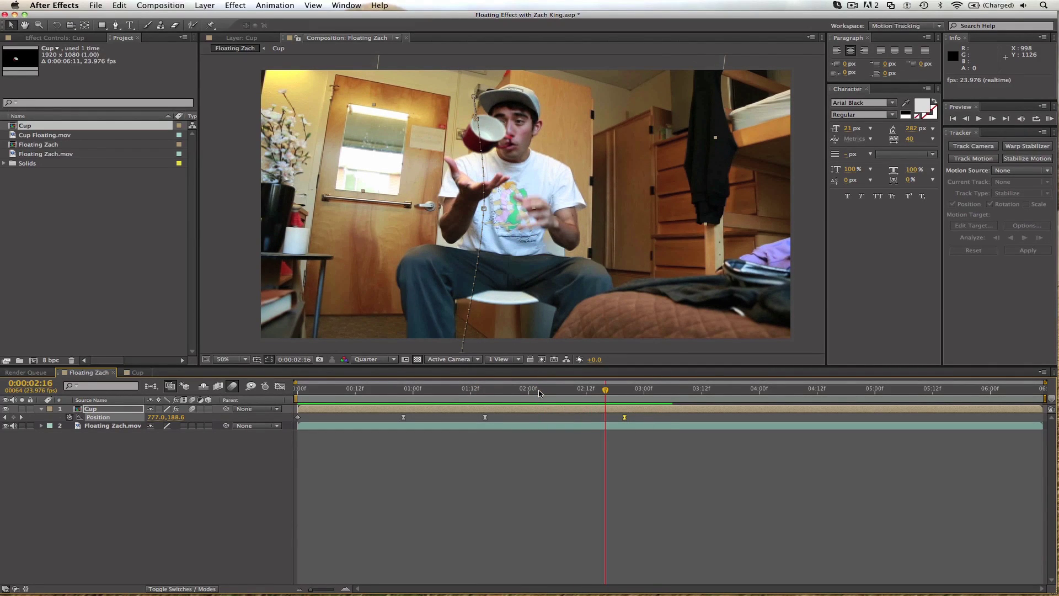
mouse_move(625, 419)
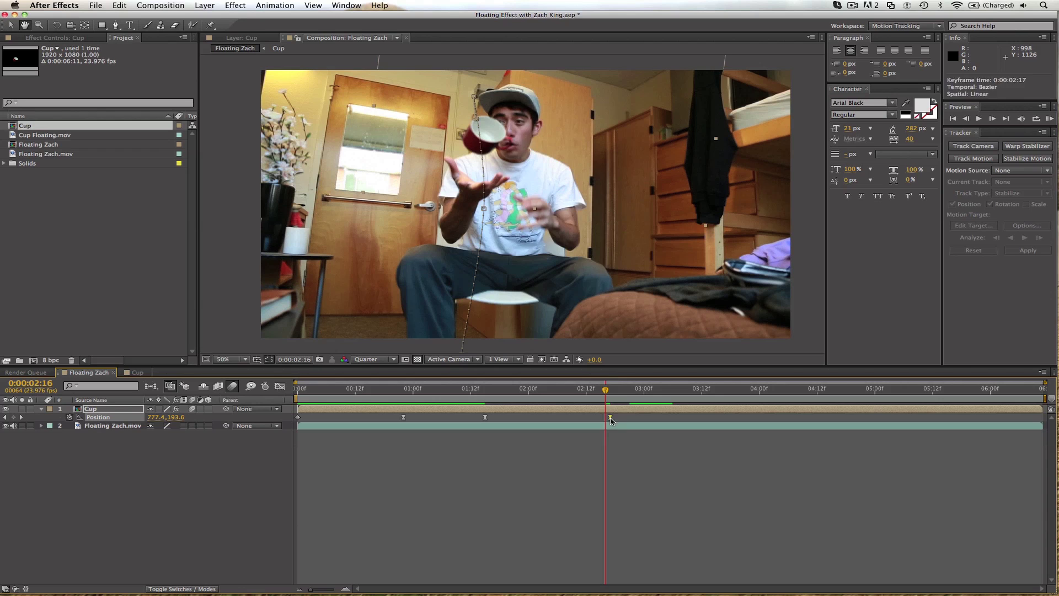
key(space)
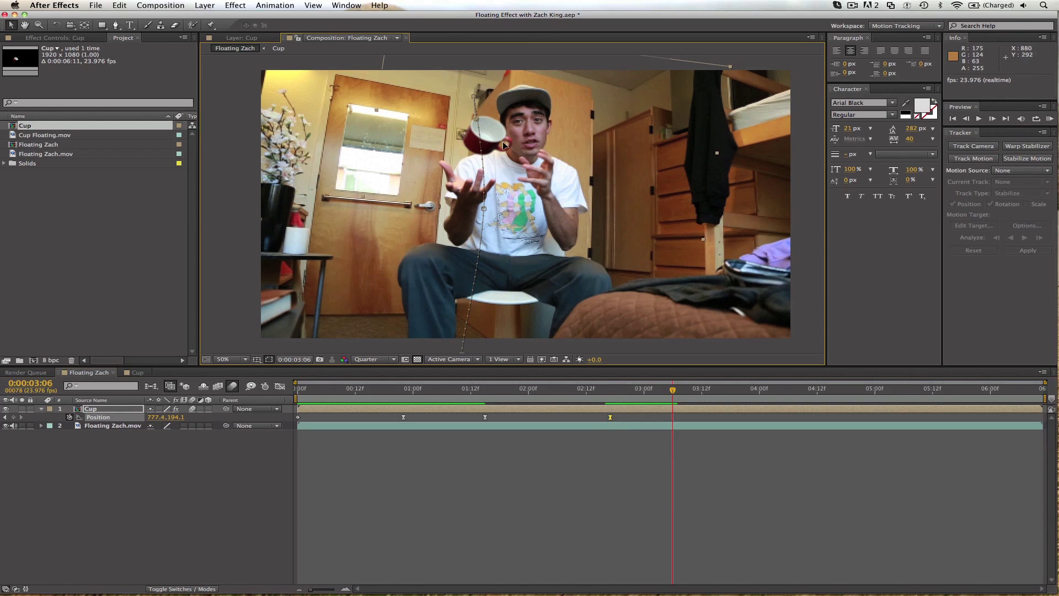
drag(513, 148, 493, 148)
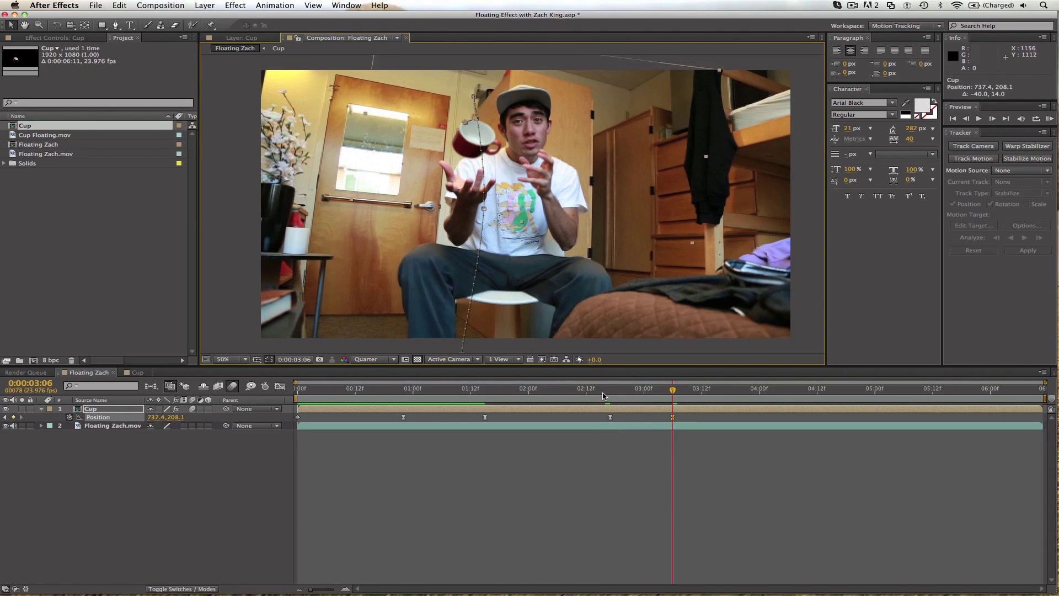
- Add a cup Position keyframe at 3:14, then drop the cup to the frame bottom at 4:03
click(604, 391)
key(space)
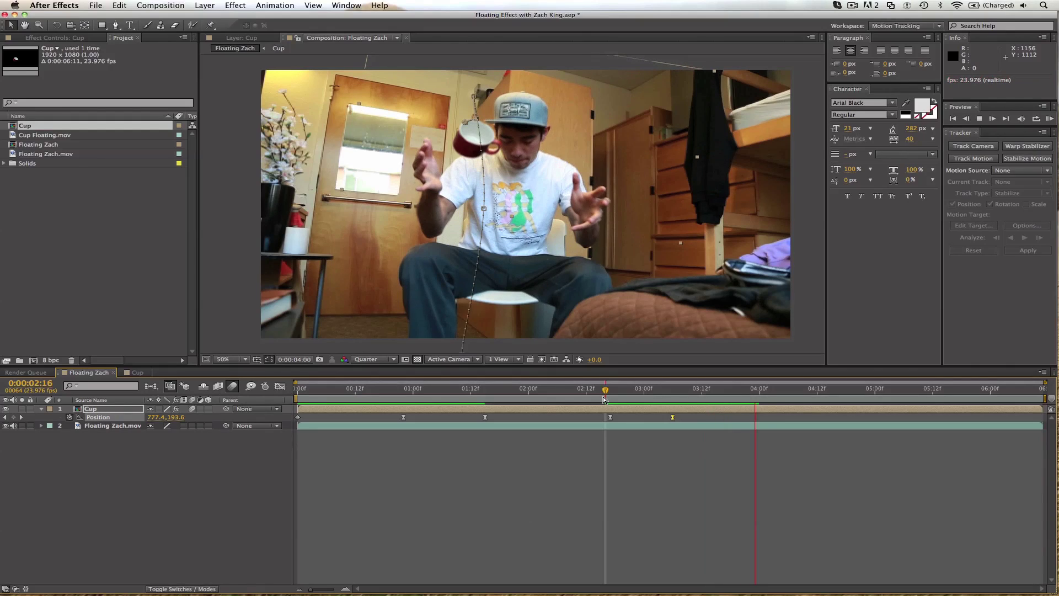
key(space)
drag(746, 395, 715, 394)
key(Page_Down)
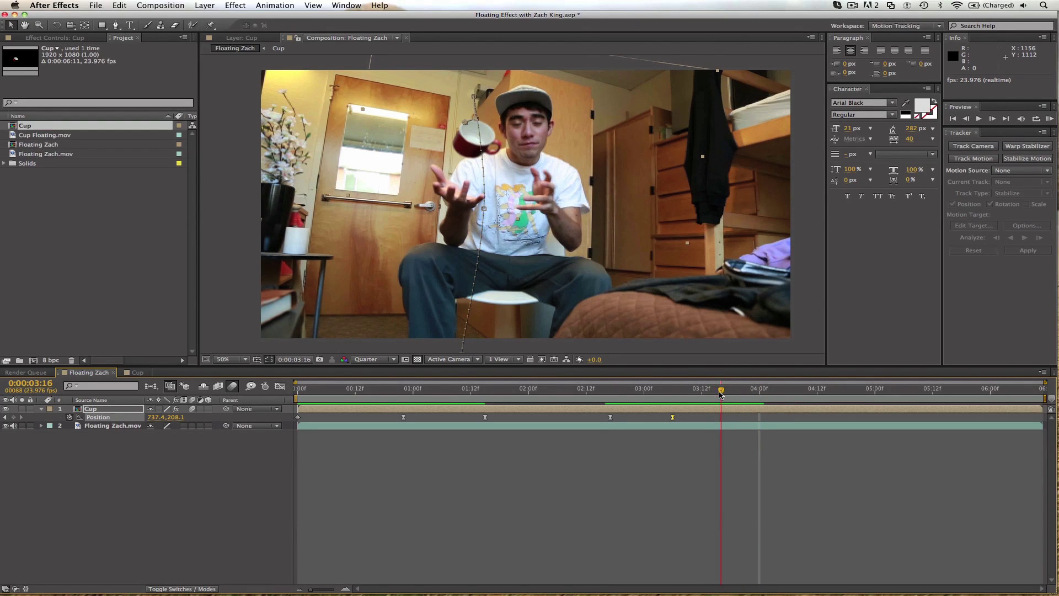
click(710, 394)
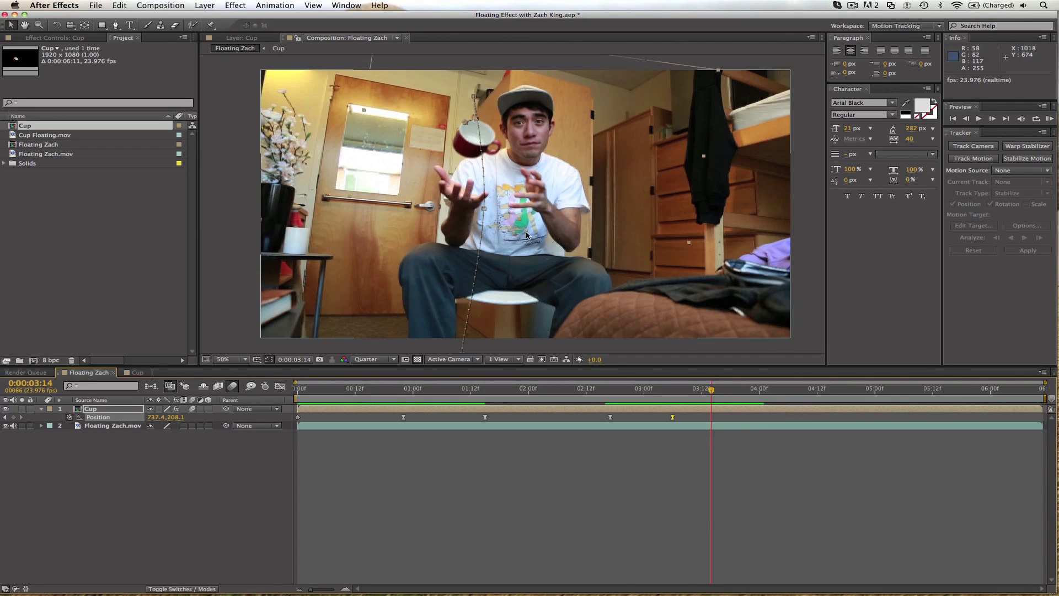
drag(460, 154, 466, 160)
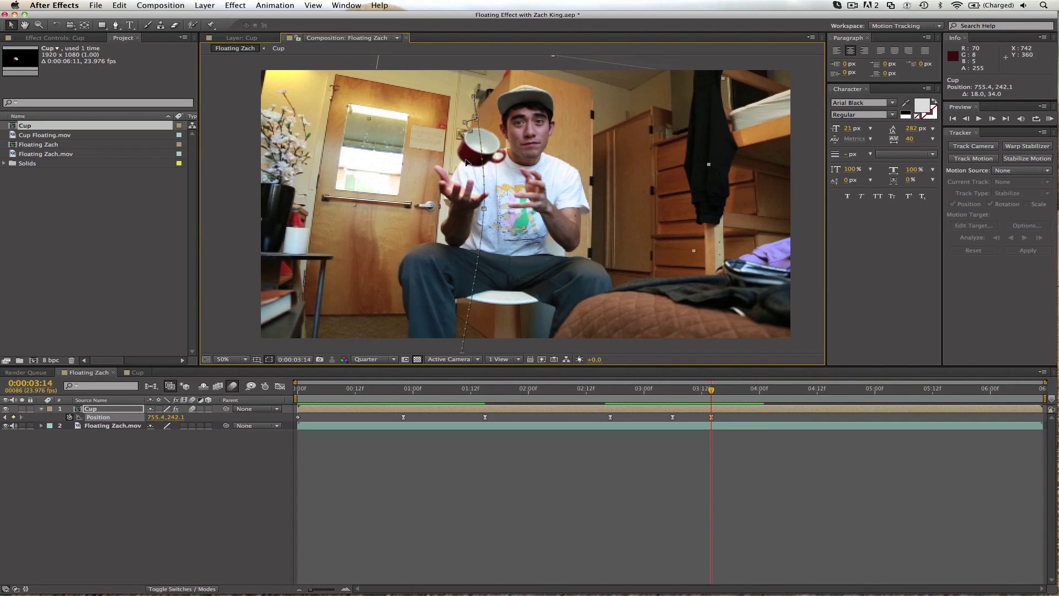
key(space)
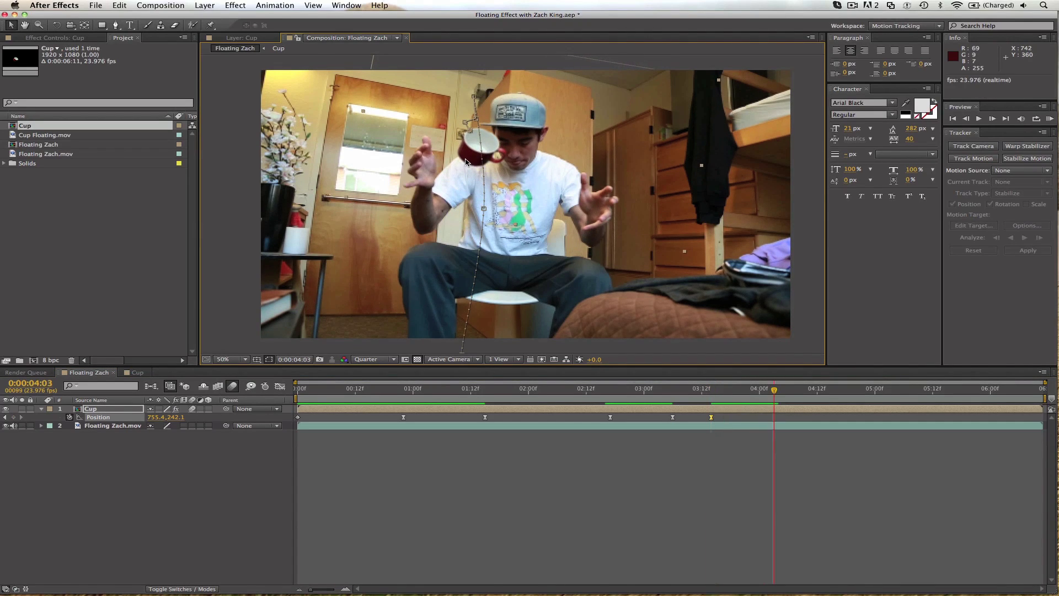
drag(471, 163, 459, 372)
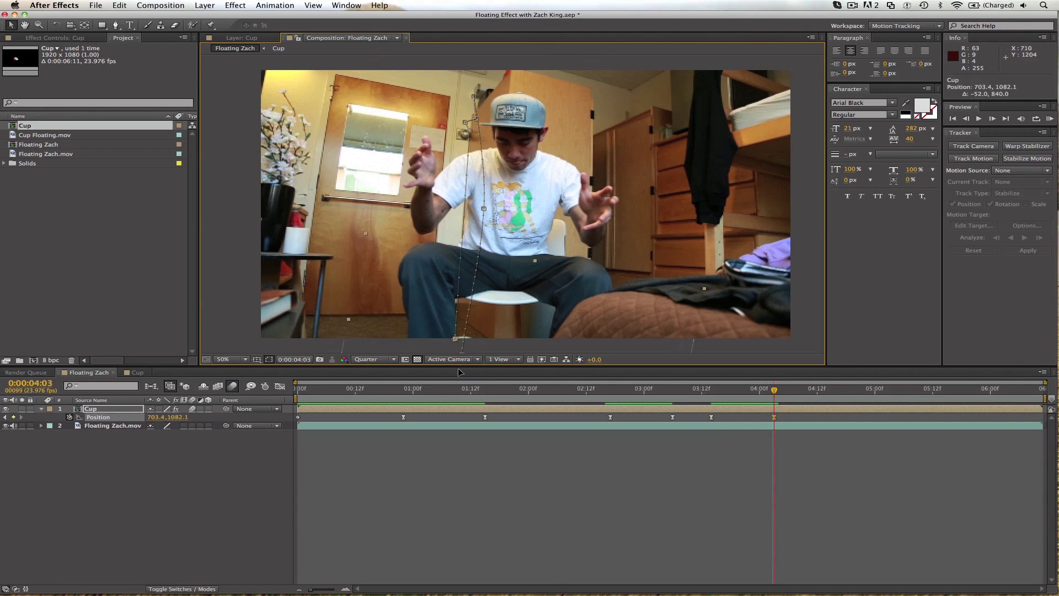
drag(753, 395, 326, 403)
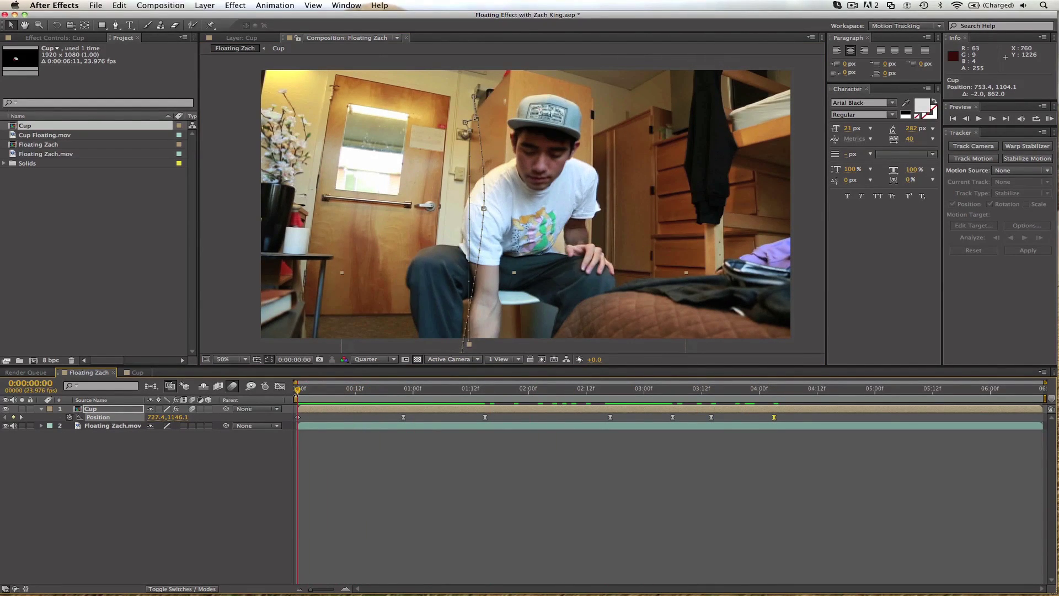
- Deselect the cup and preview the toss, scrubbing through frames around the catch
click(350, 497)
key(space)
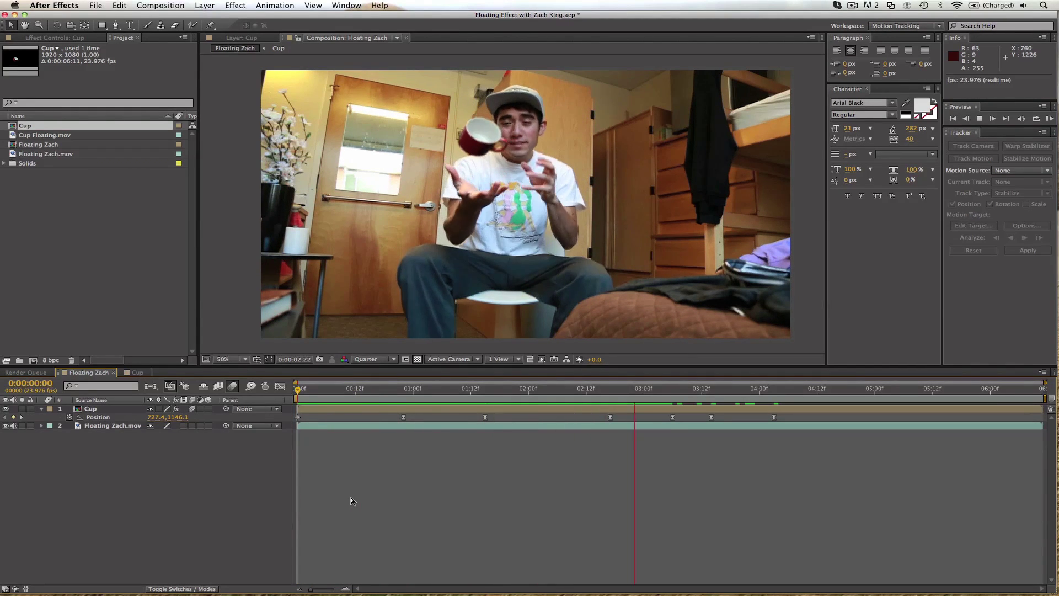
key(space)
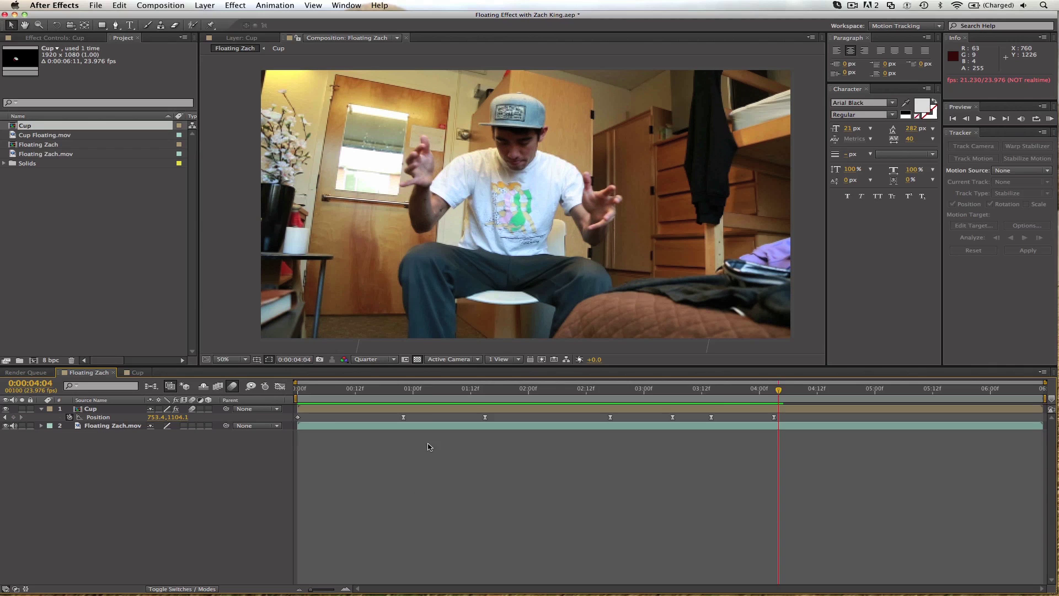
click(334, 390)
key(space)
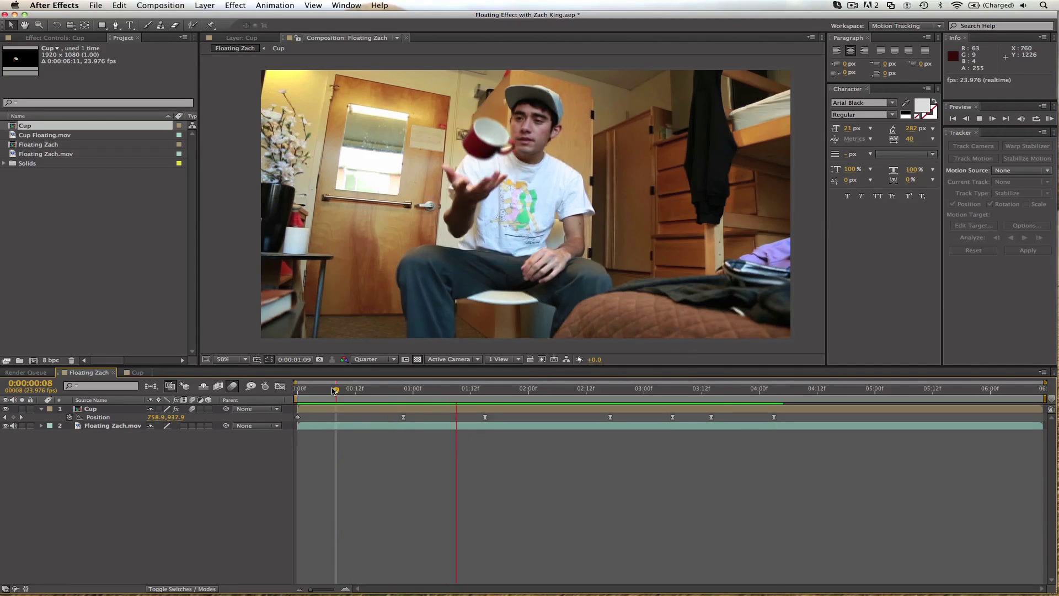
key(space)
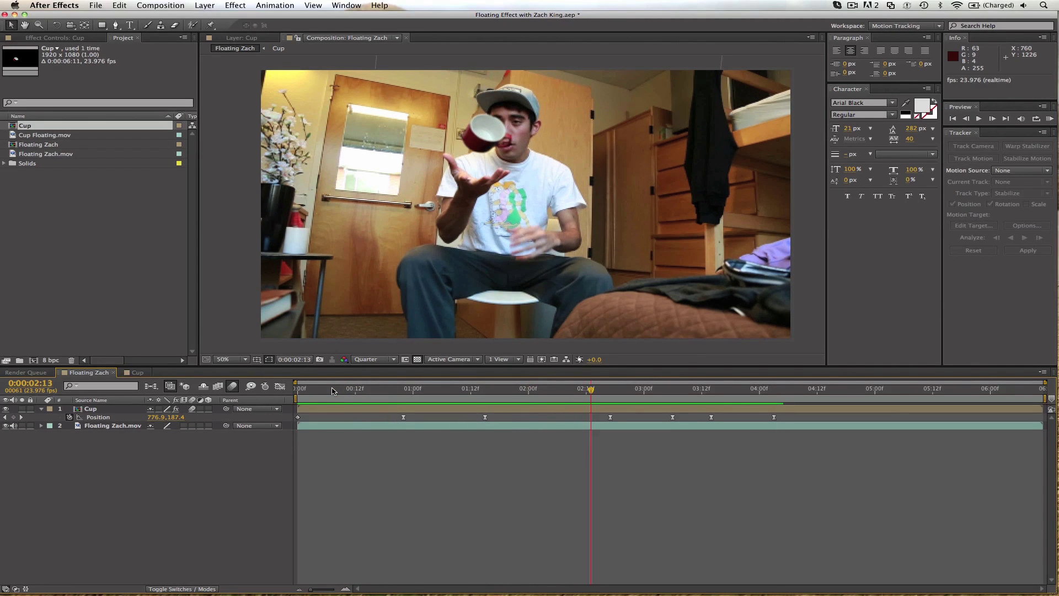
drag(591, 390, 794, 419)
key(space)
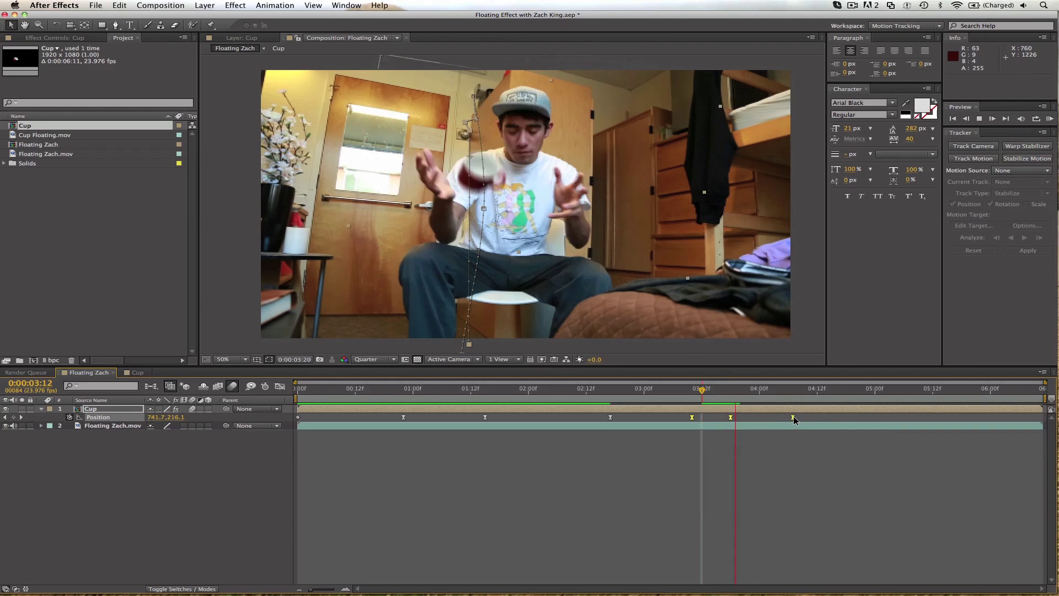
- Move a cup Position keyframe from 3:18 to 3:20 and select the final keyframe
click(728, 486)
click(611, 390)
key(space)
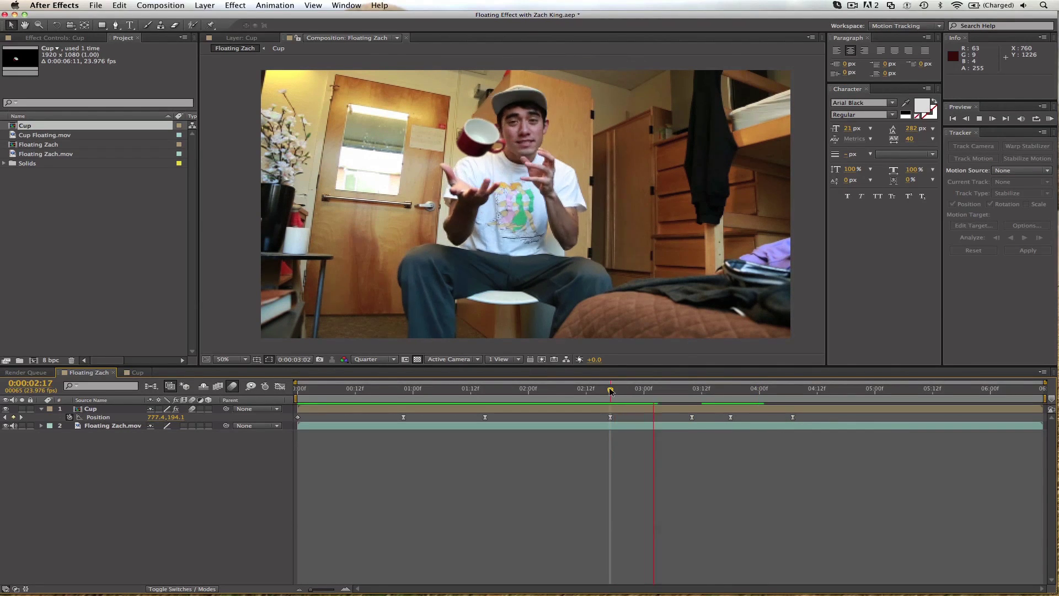
drag(730, 418, 740, 420)
key(space)
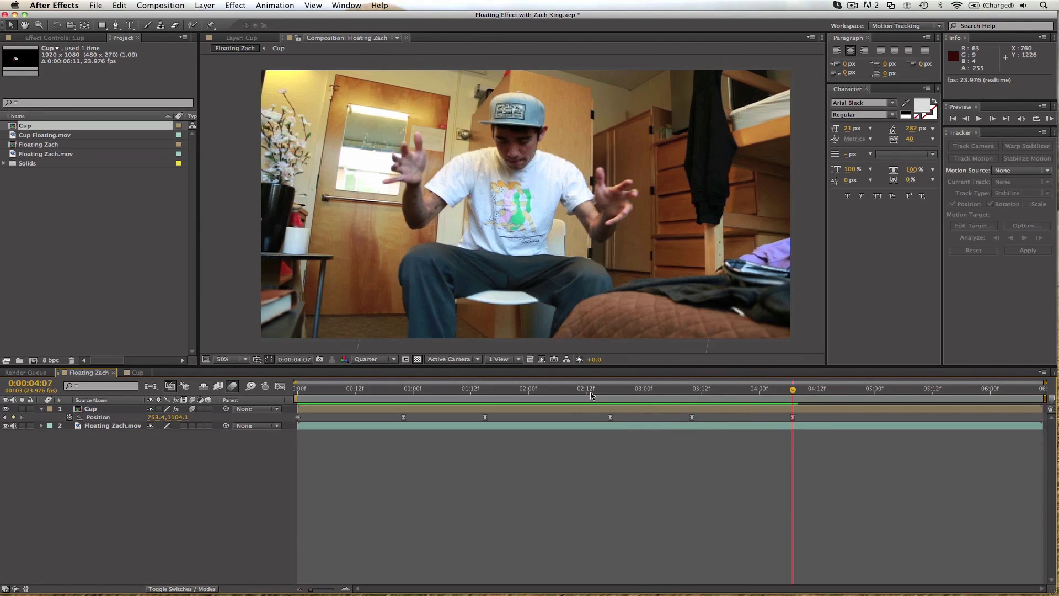
click(690, 418)
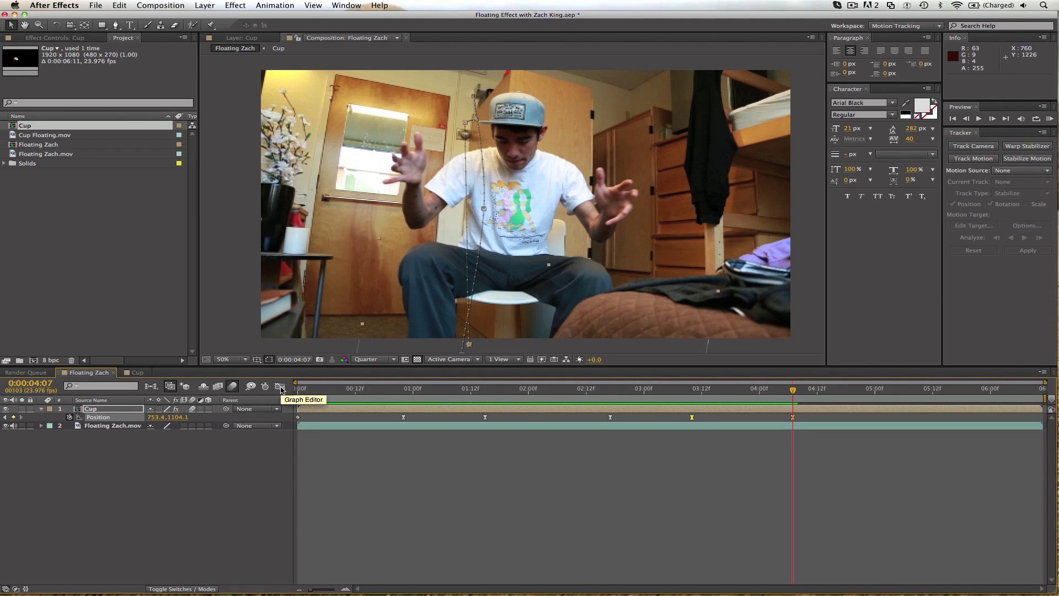
- In the Graph Editor, set the last keyframe's influence to about 85% for a sharp fall
click(280, 387)
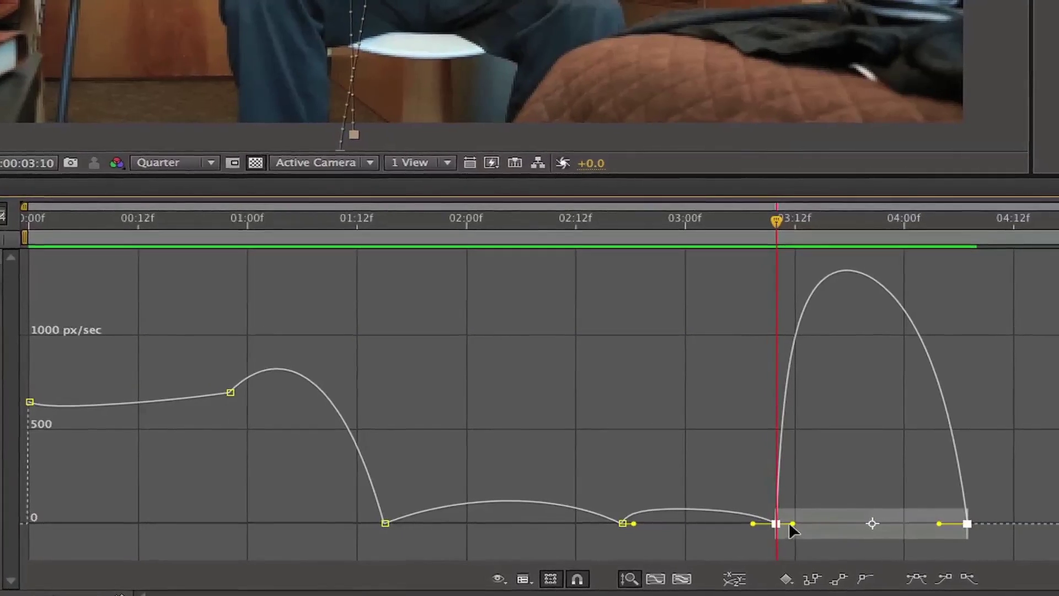
drag(781, 524, 818, 538)
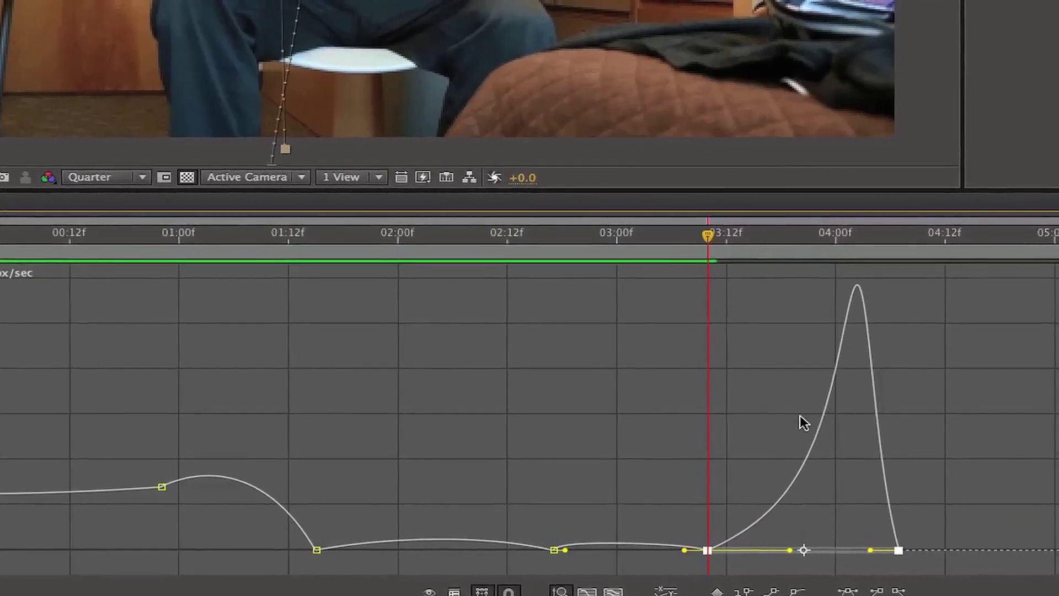
key(space)
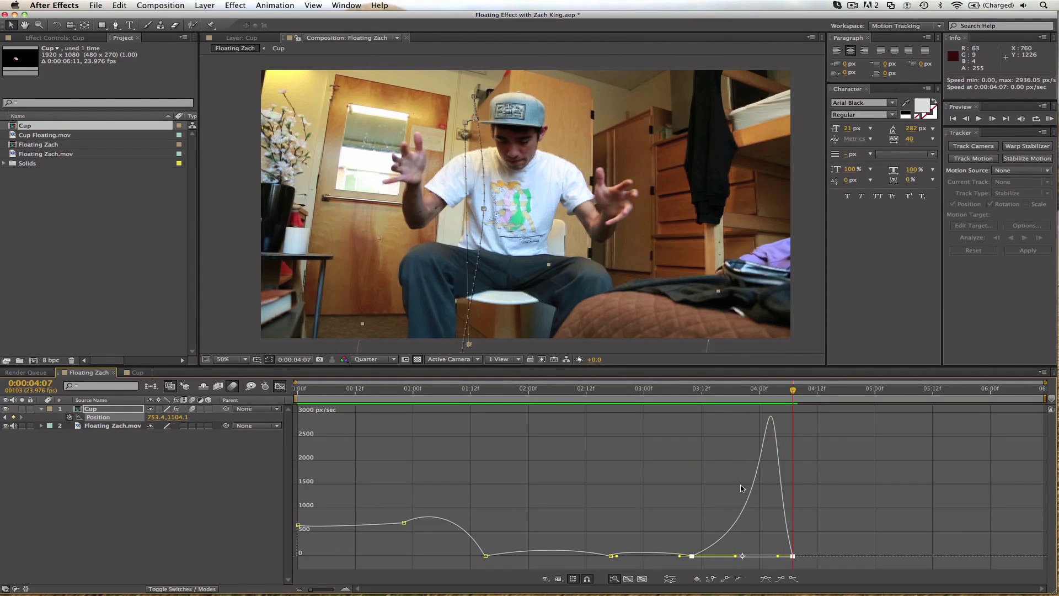
key(space)
drag(794, 557, 744, 557)
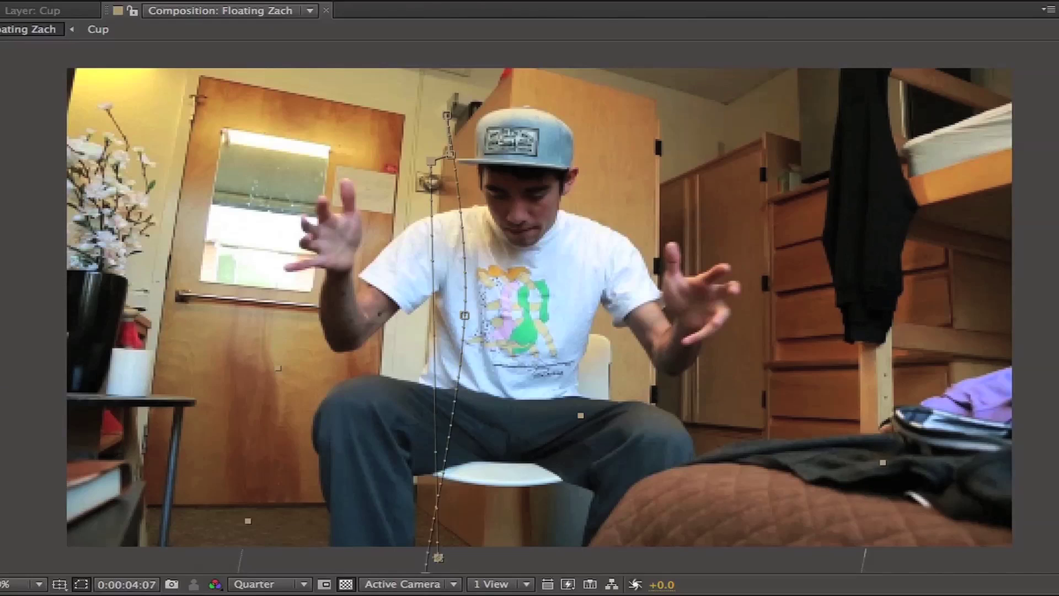
key(space)
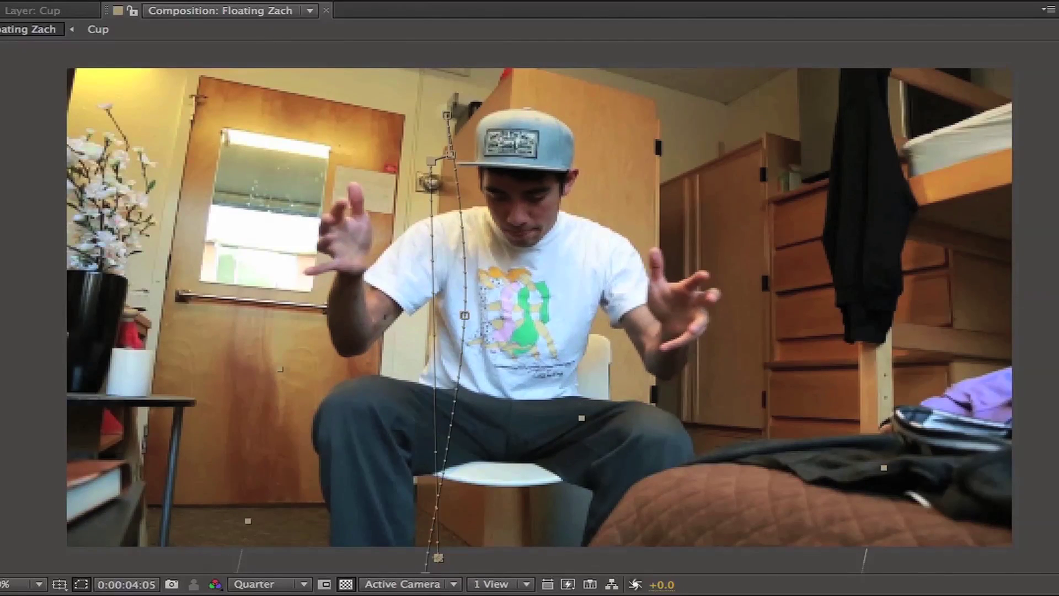
key(space)
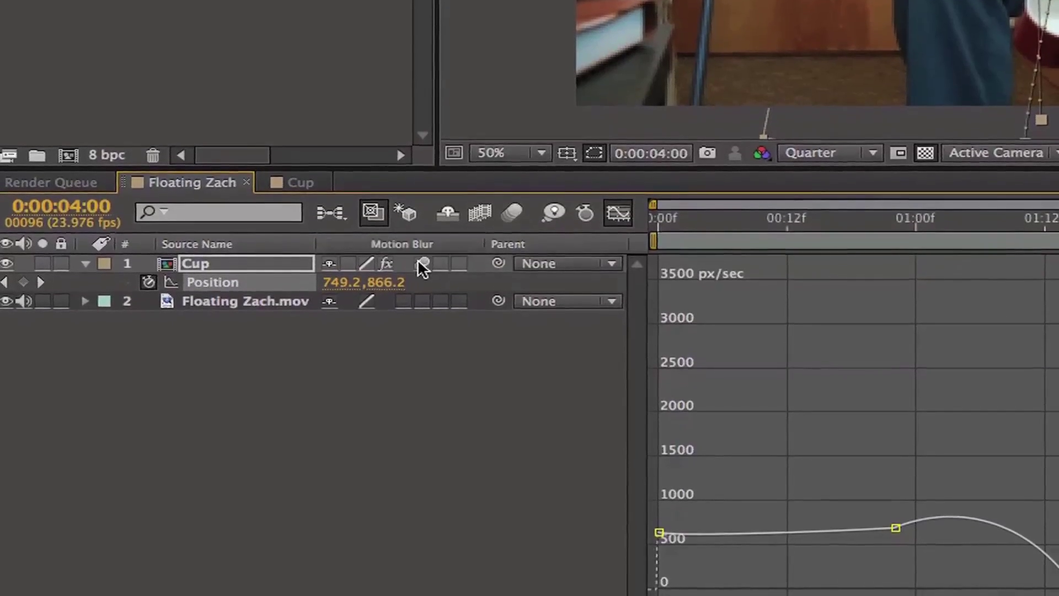
- Turn on motion blur for the composition and the Cup layer
click(512, 213)
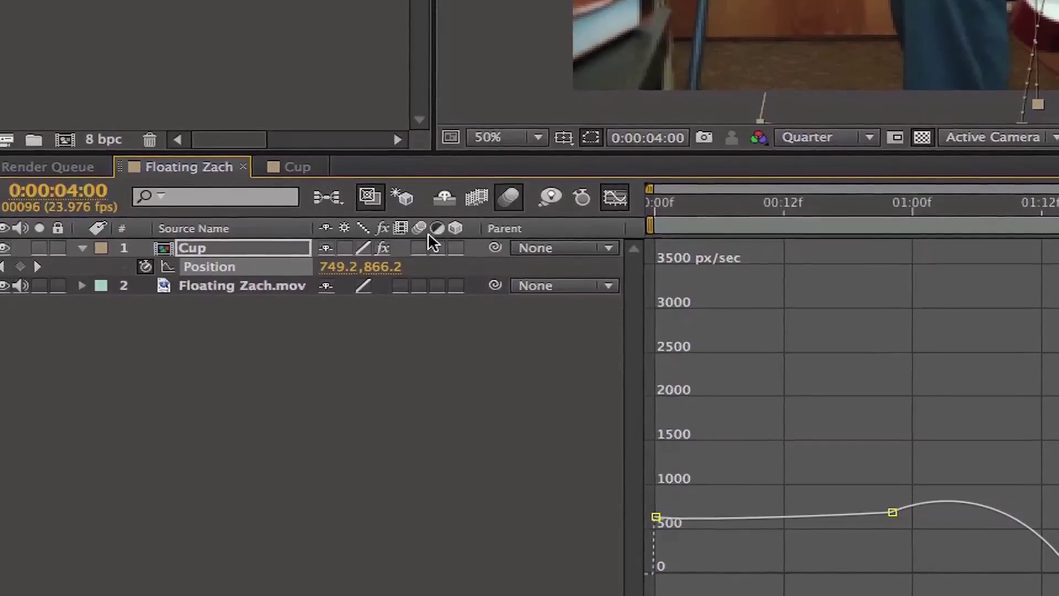
click(419, 246)
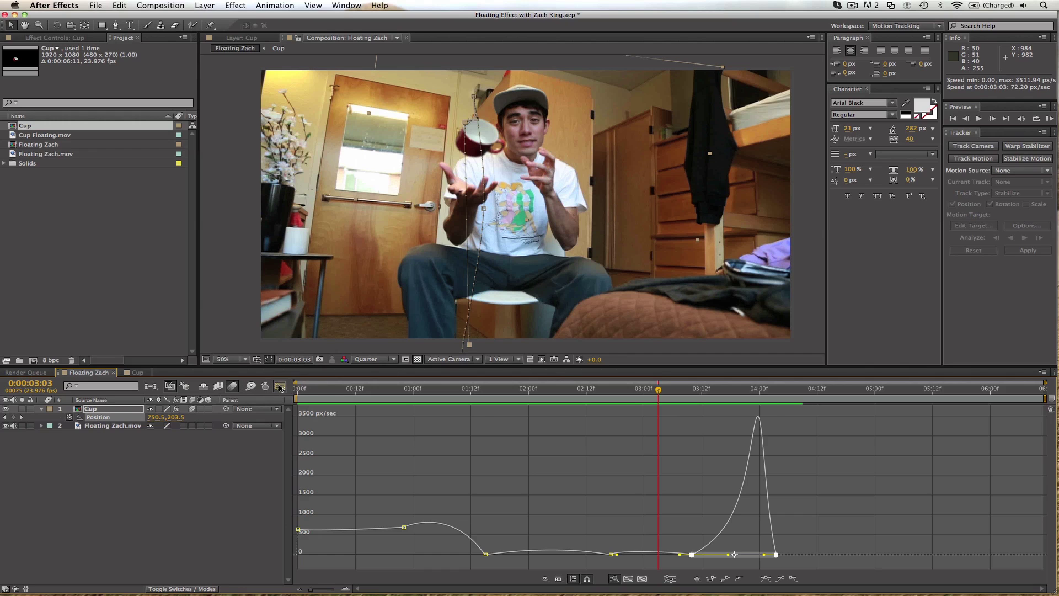
click(280, 387)
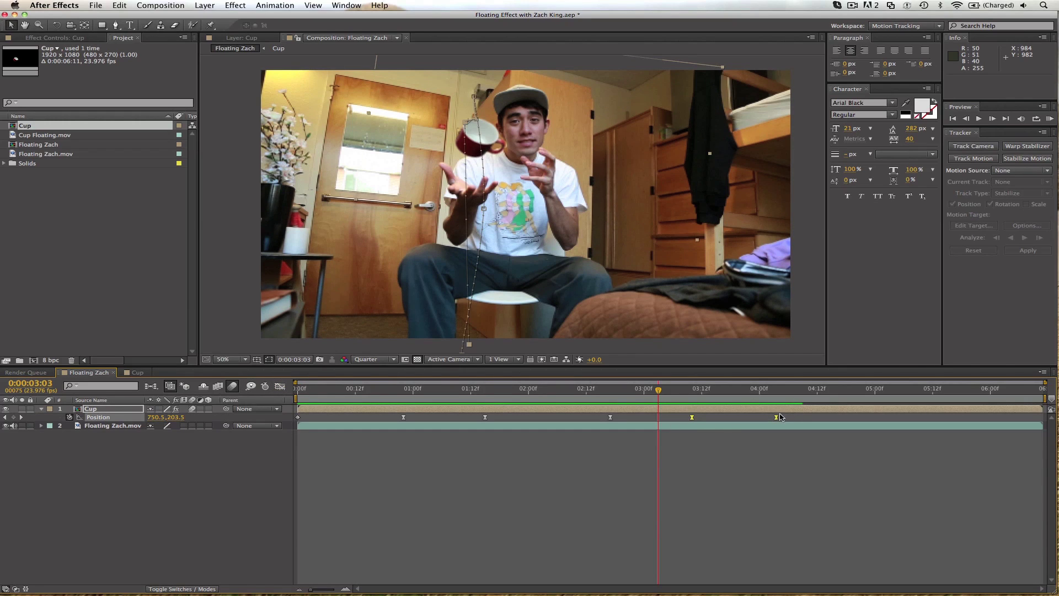
- Slide the last two cup keyframes earlier so the fall ends at 4:00, then preview it
drag(770, 420, 760, 419)
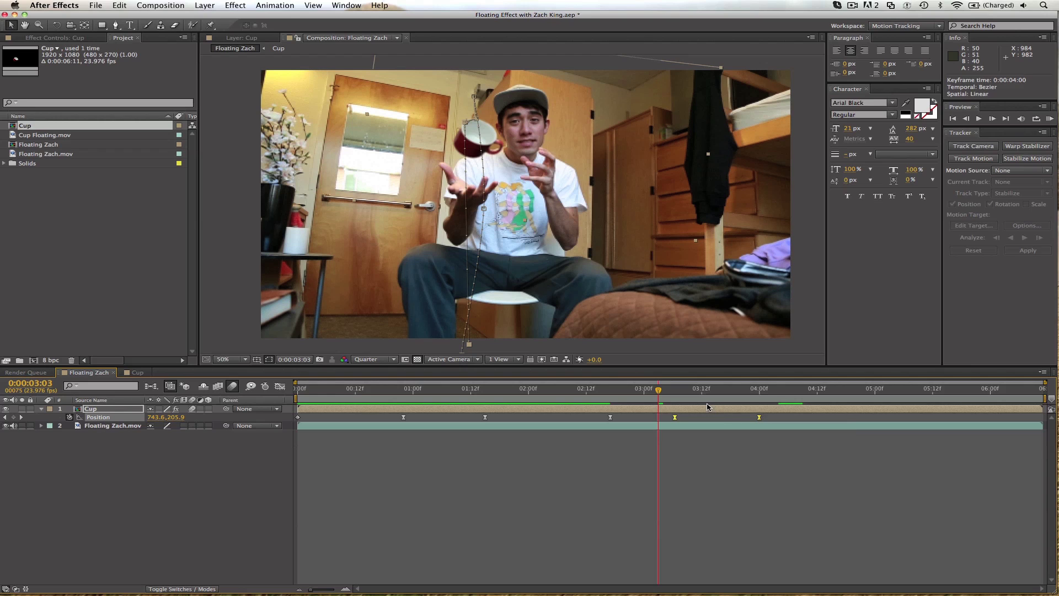
key(space)
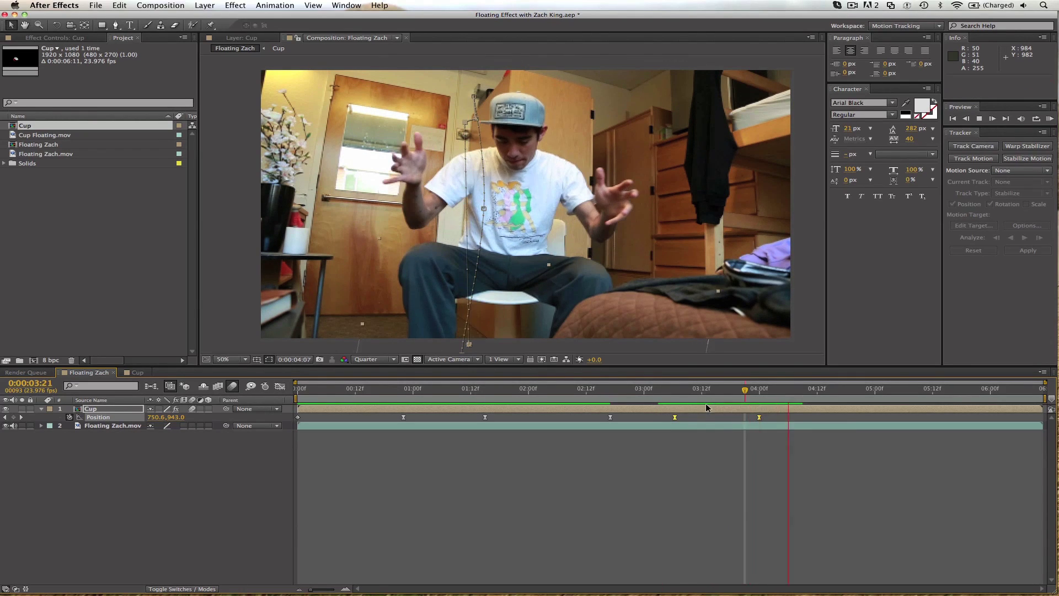
key(space)
key(space)
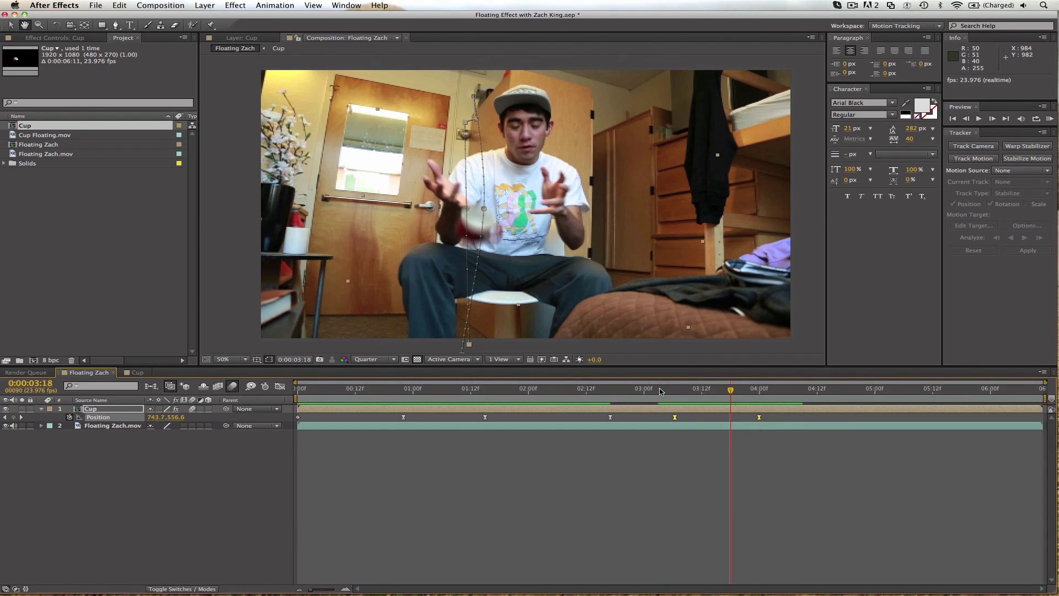
drag(651, 392, 296, 379)
key(space)
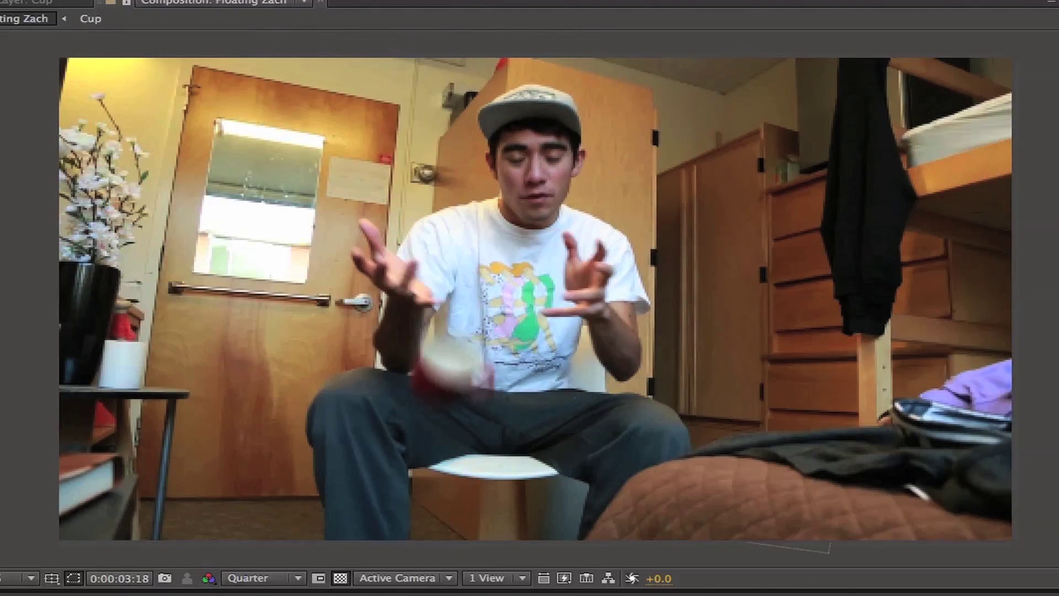
click(717, 389)
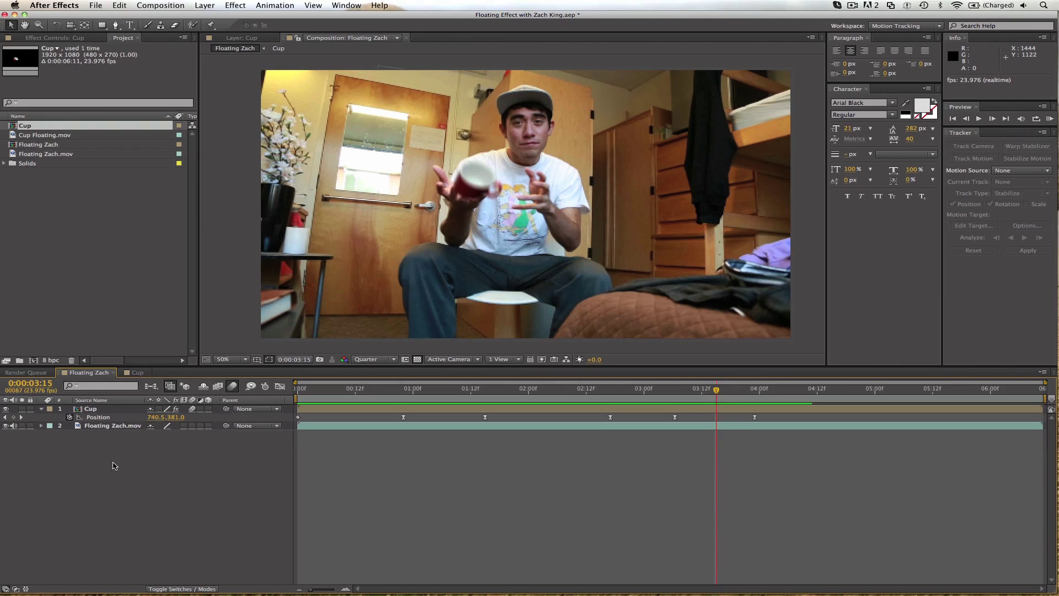
- Select Floating Zach.mov at 3:13 and set the 100% viewer to Half resolution
click(112, 426)
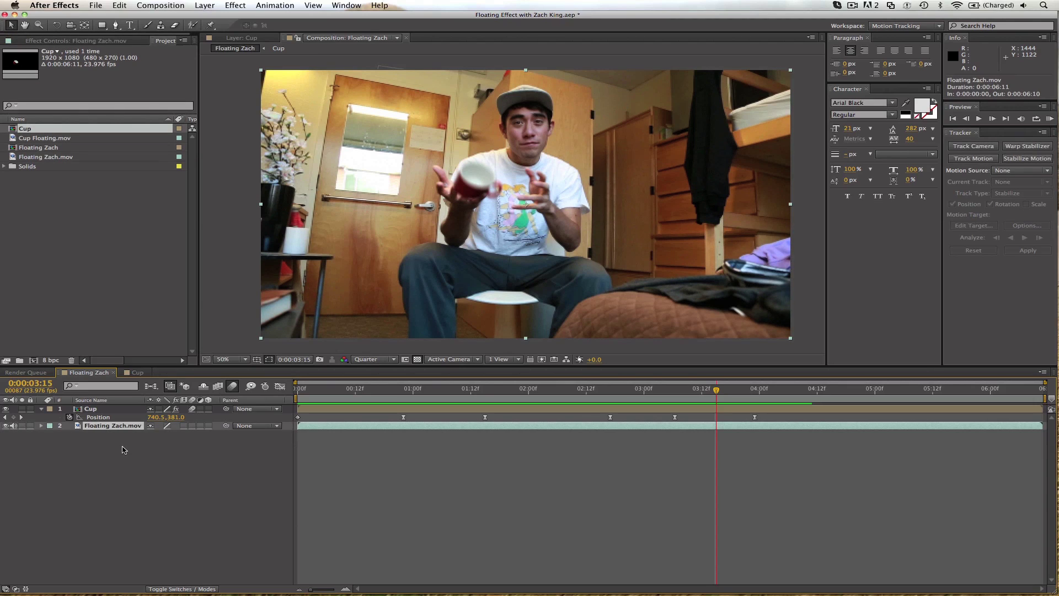
key(Page_Up)
key(Page_Up)
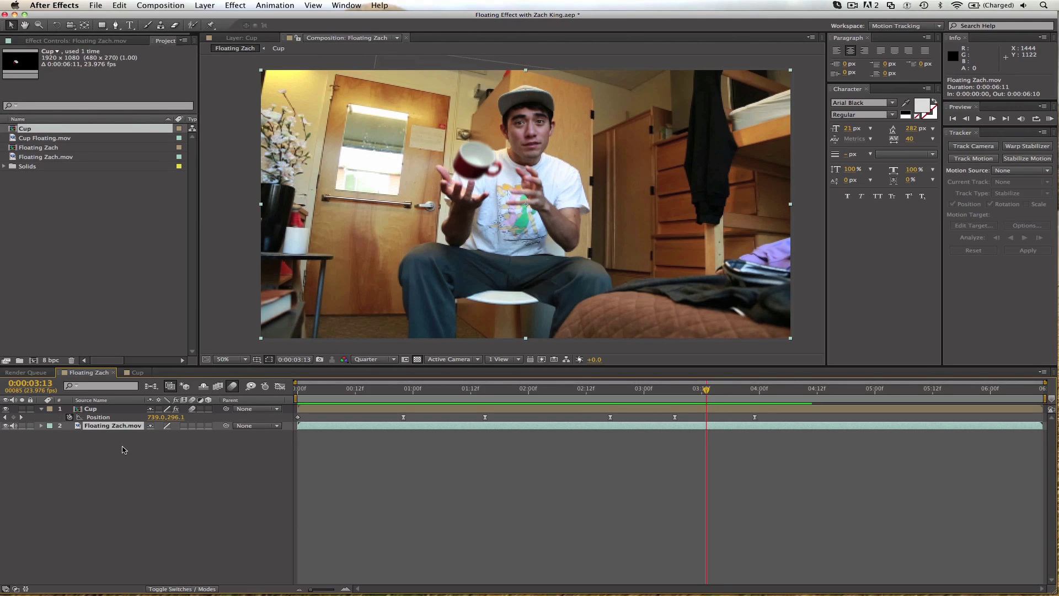
key(Page_Up)
key(Page_Down)
key(period)
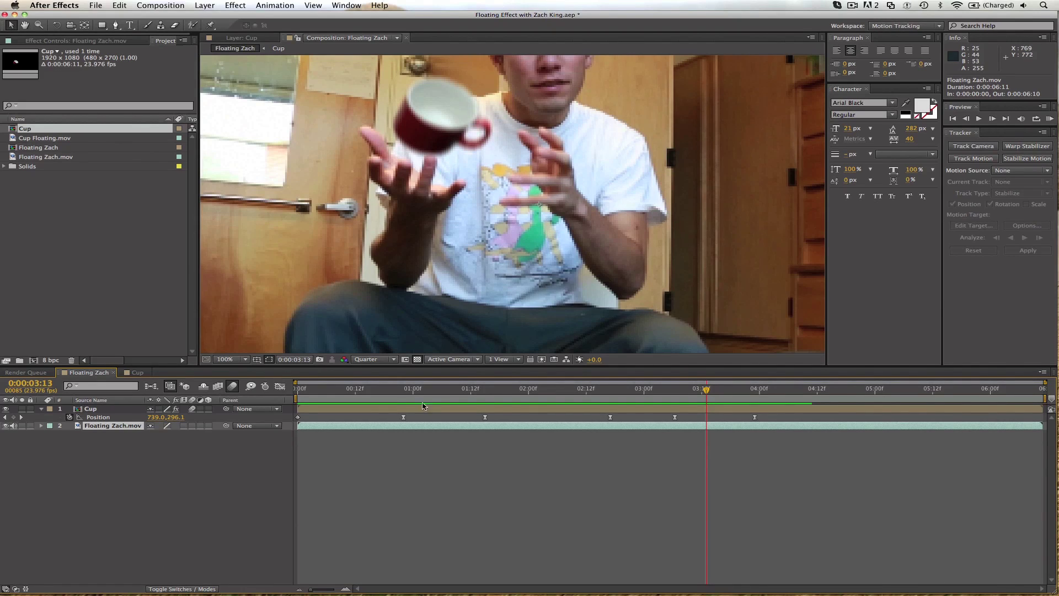
click(377, 361)
click(373, 402)
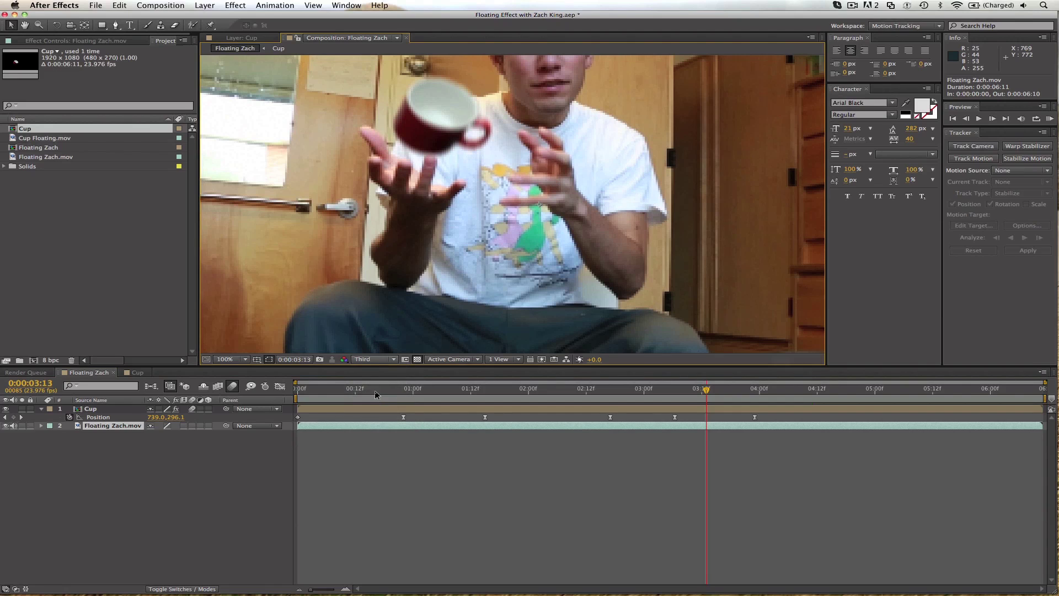
click(375, 361)
click(370, 393)
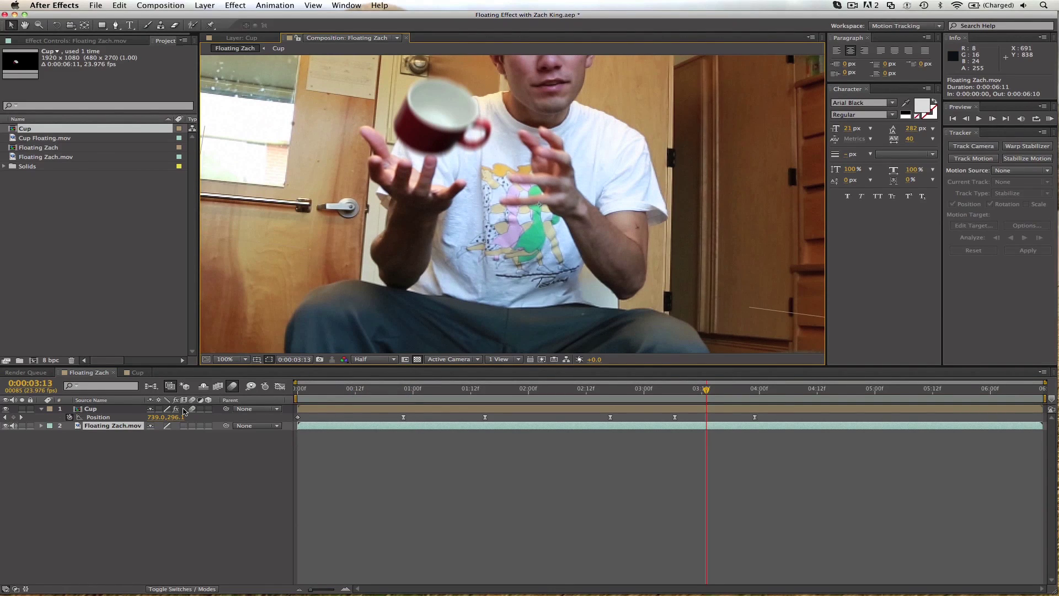
- Duplicate the footage as 'mask', move it above the cup, and trim it to start at 3:13
key(super+d)
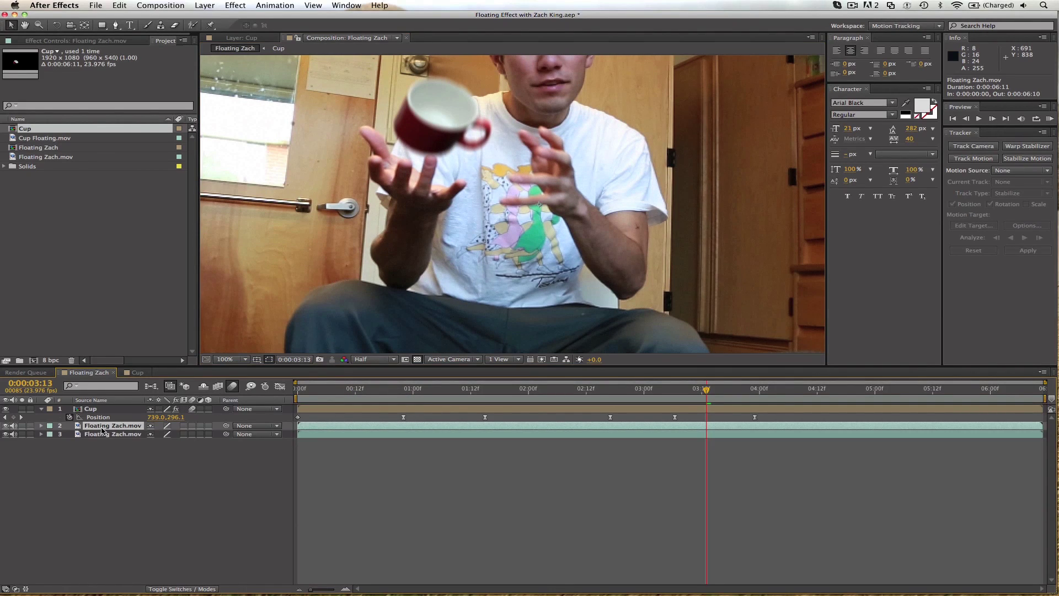
key(Return)
text(mask)
key(Return)
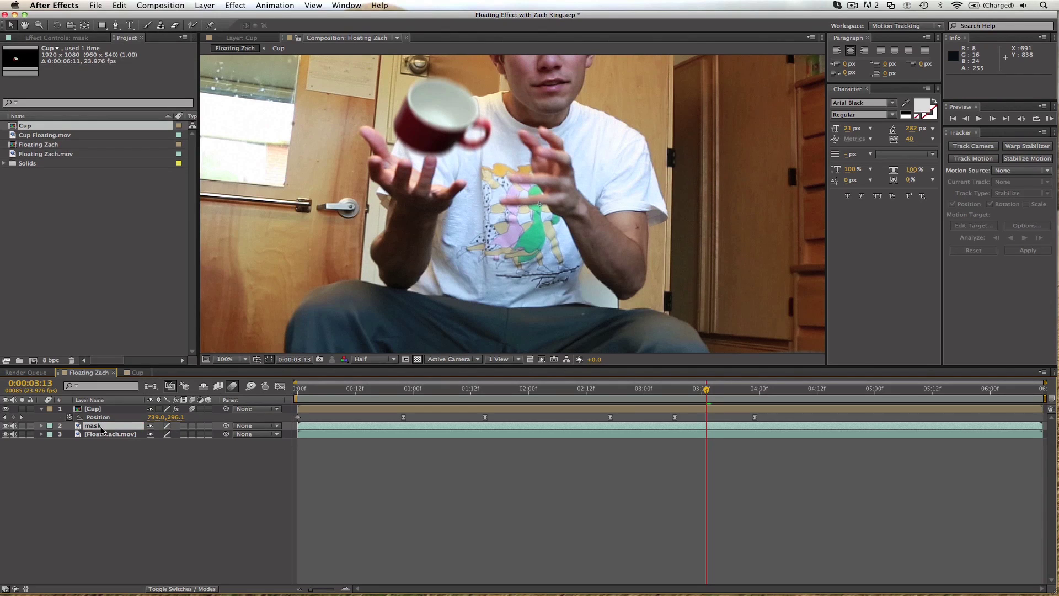
drag(98, 427, 98, 409)
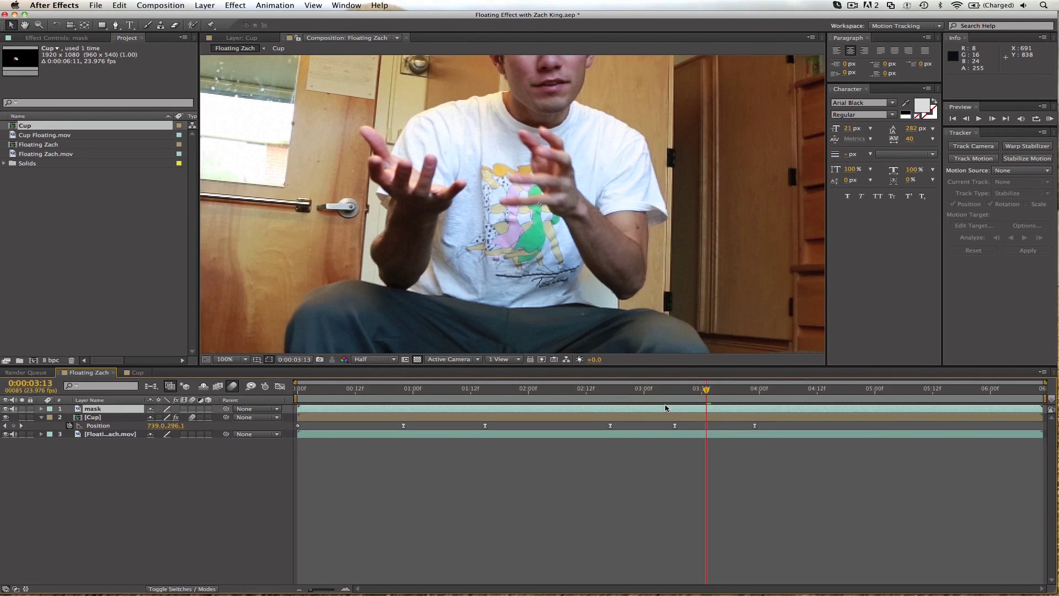
key(alt+bracketleft)
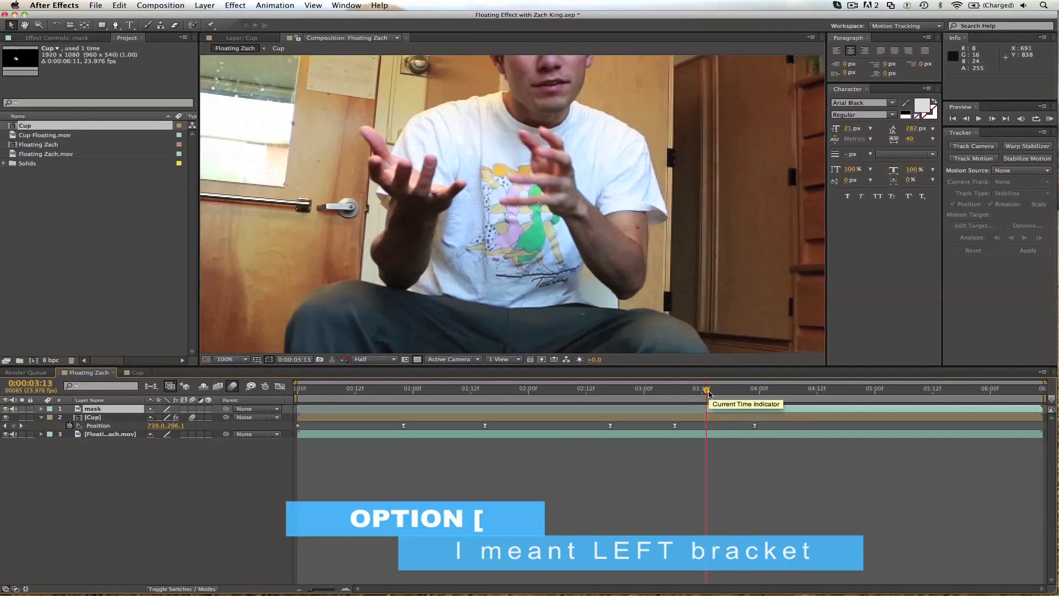
- Draw a closed 10-point Pen mask around the left hand on the mask layer
key(g)
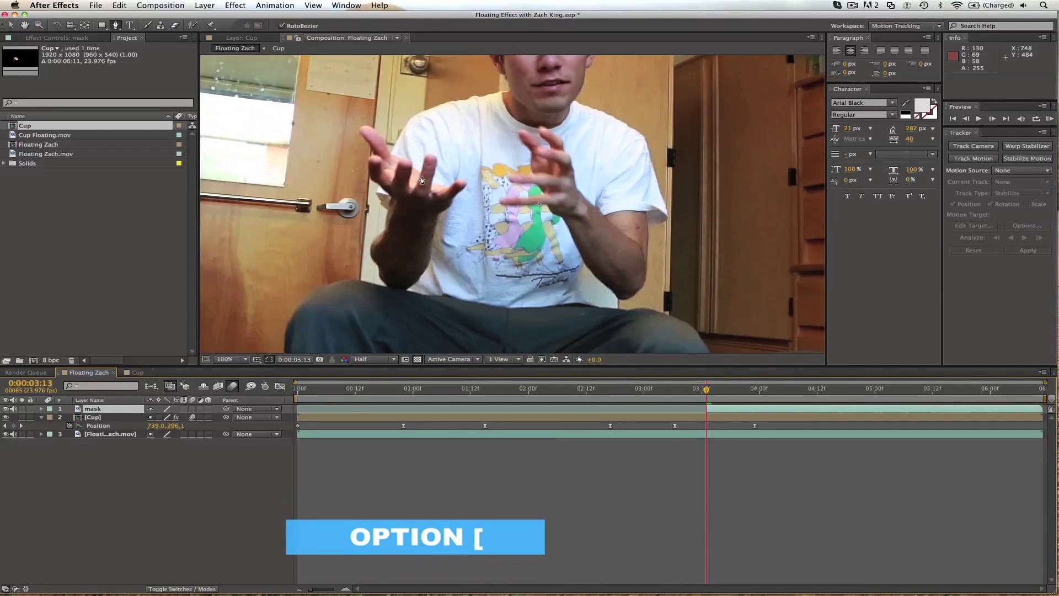
click(421, 176)
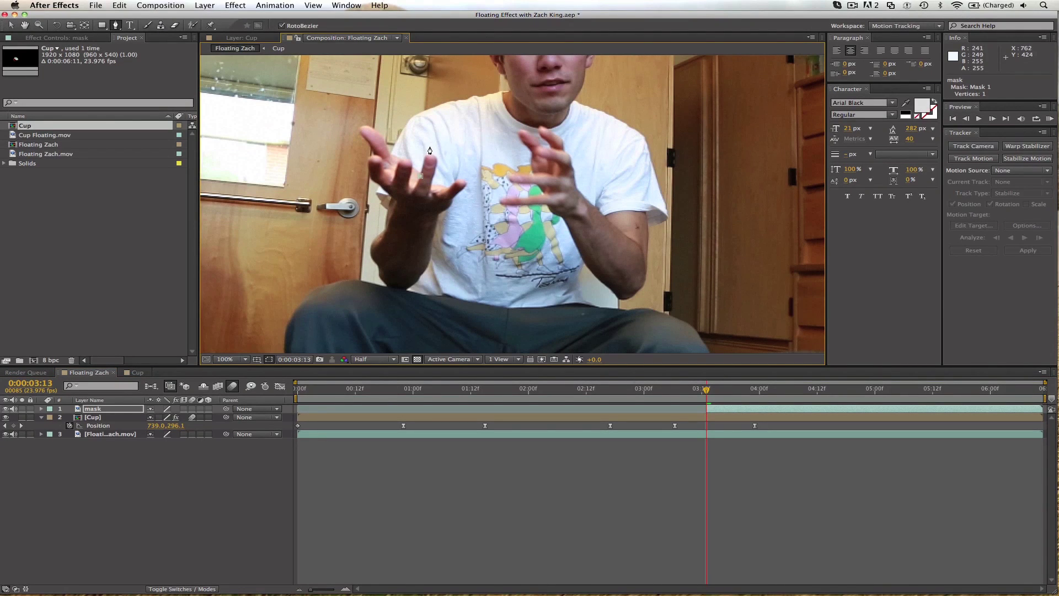
click(429, 159)
click(440, 161)
click(432, 184)
click(441, 188)
click(451, 190)
click(465, 186)
click(452, 198)
click(437, 214)
click(405, 197)
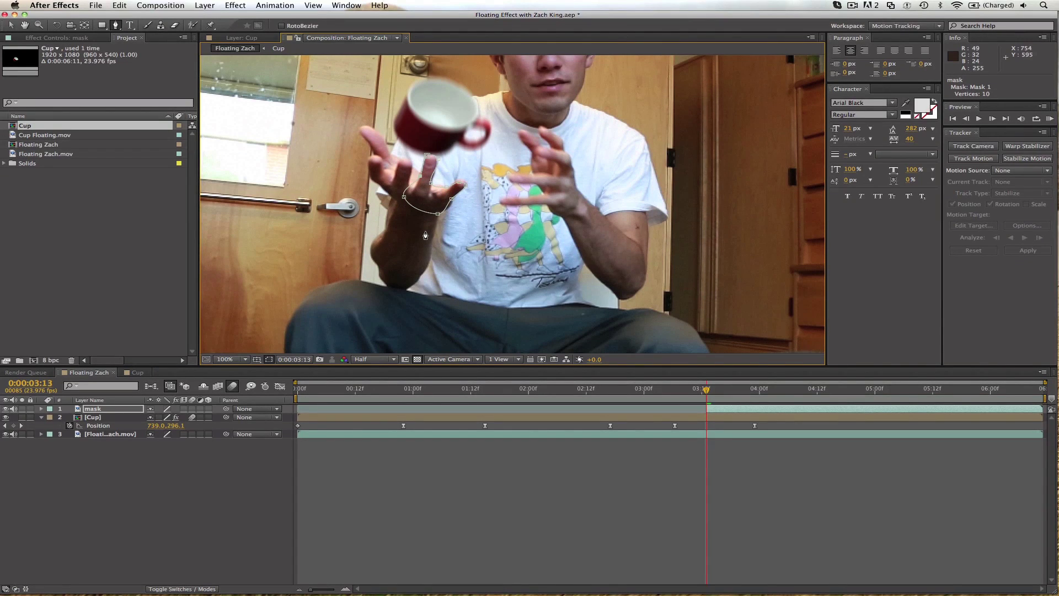
- Feather the mask 5 pixels and keyframe its Mask Path at 3:13
key(v)
key(f)
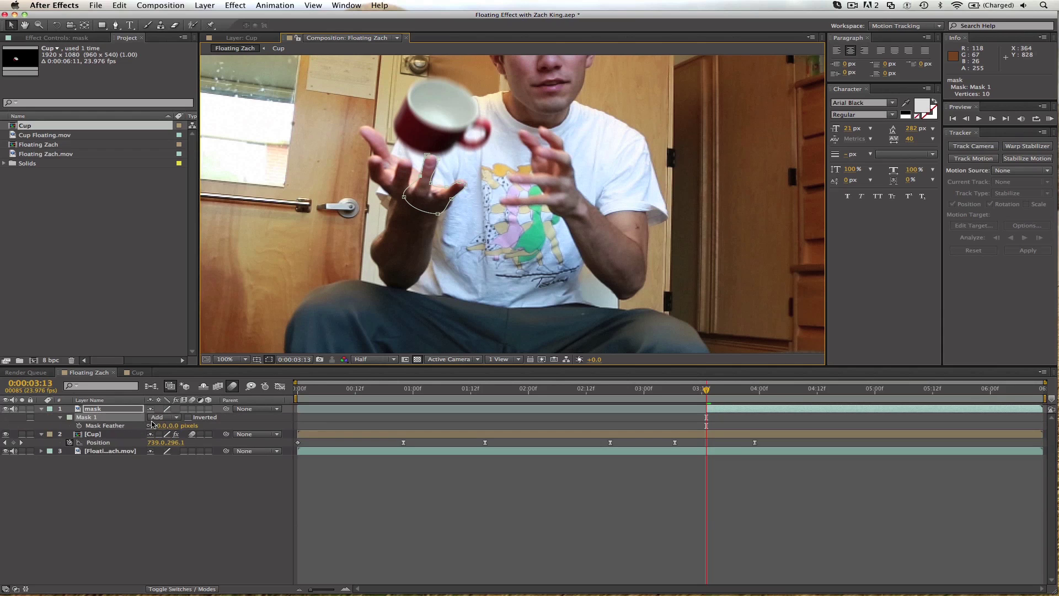
click(161, 426)
text(5)
key(Return)
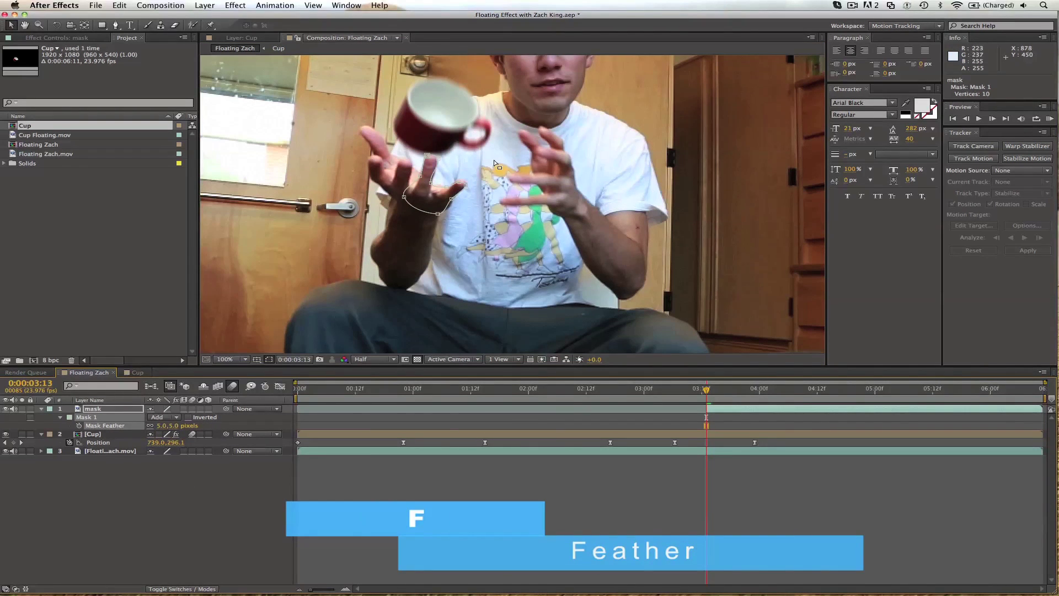
key(m)
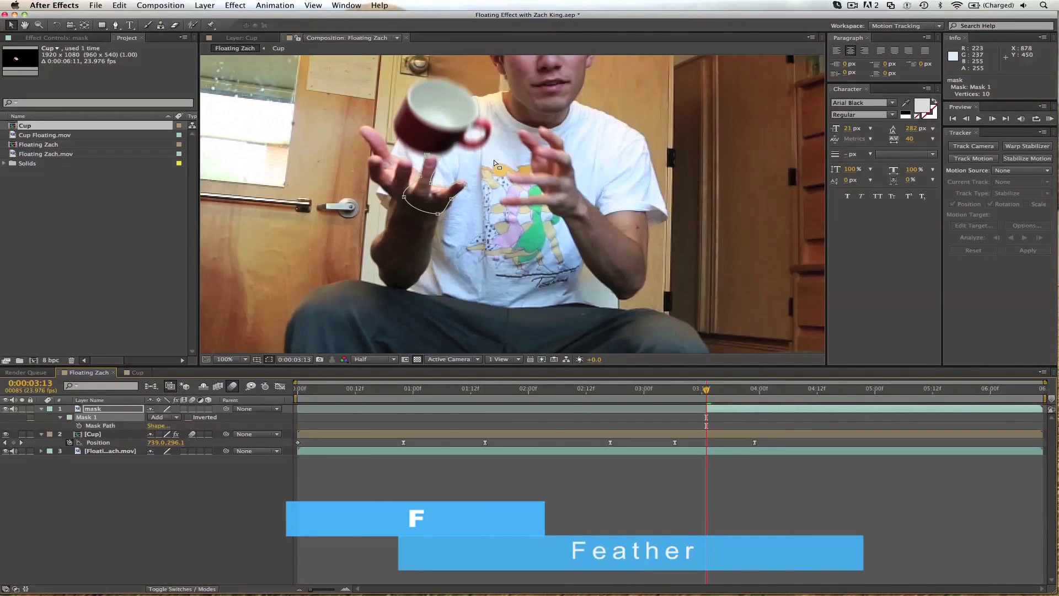
click(78, 425)
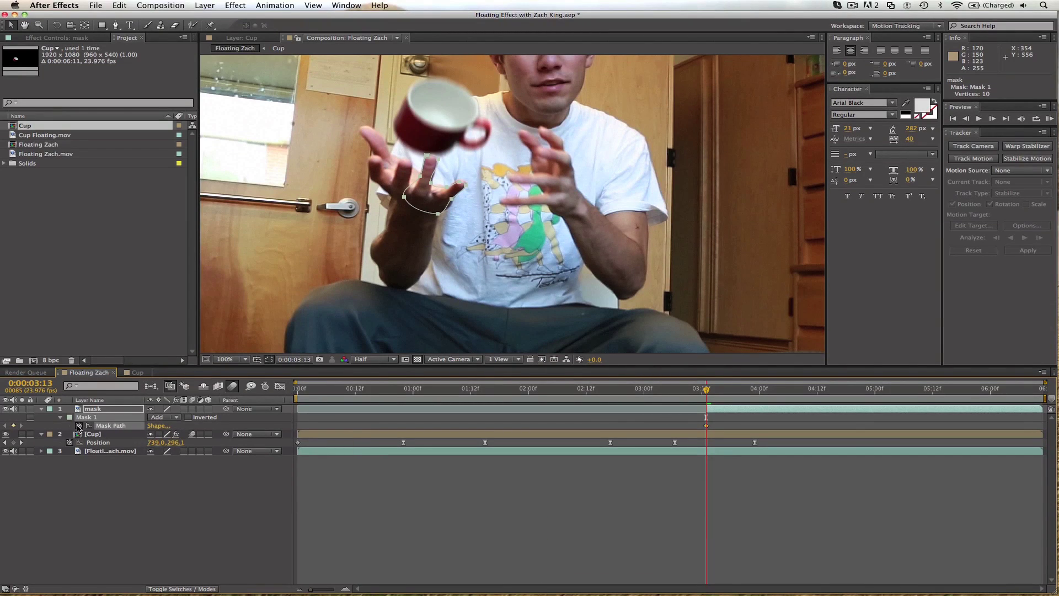
- At 3:14, reshape the hand mask to follow the hand and zoom the viewer to 200%
key(Page_Down)
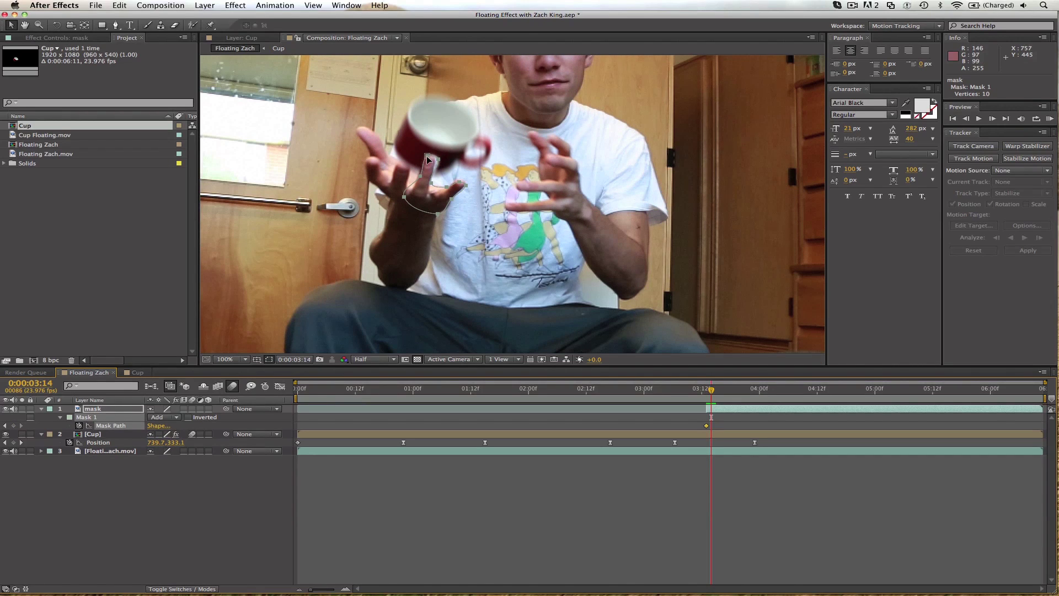
drag(429, 157, 426, 159)
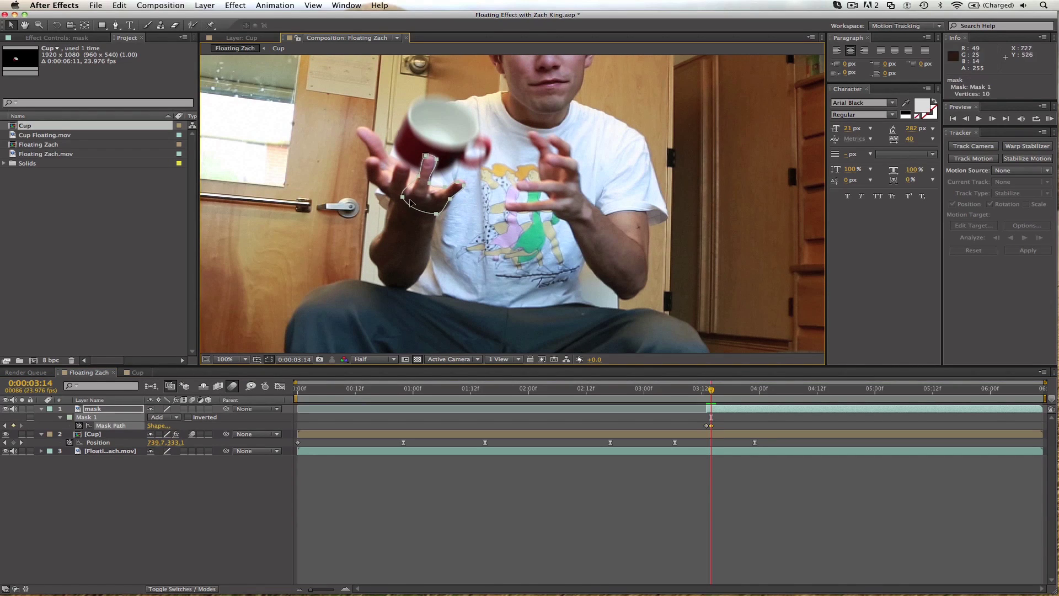
double_click(430, 185)
key(period)
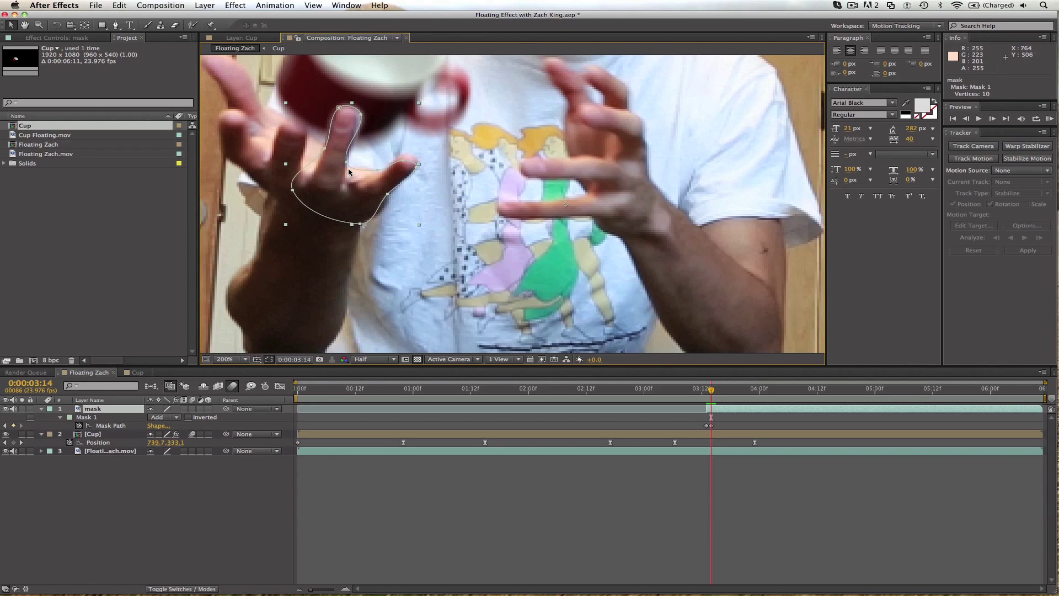
key(Return)
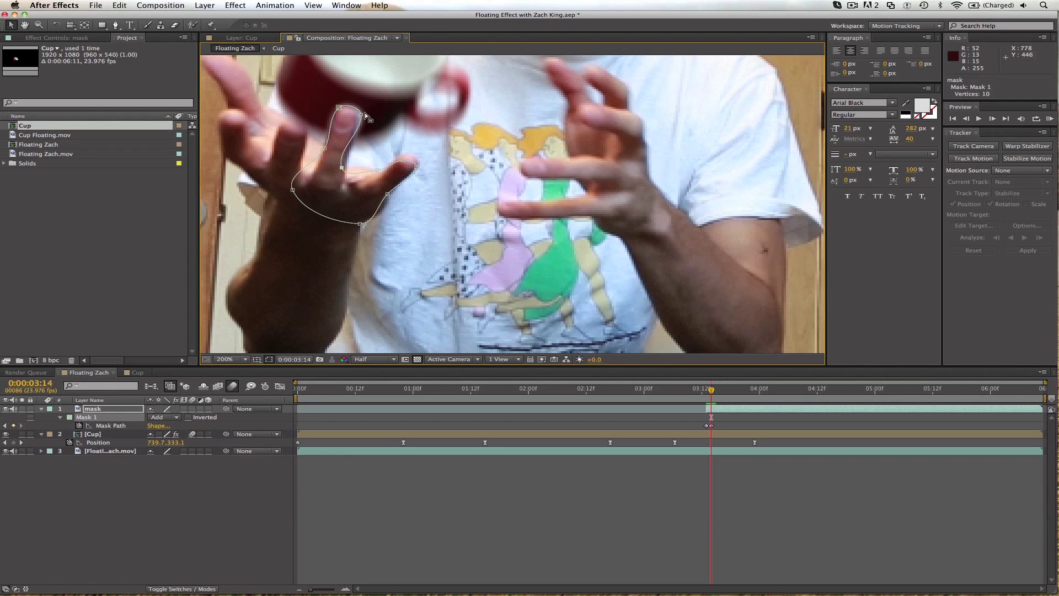
- At 3:15, add a mask point and pull it up to the fingertip
key(Page_Down)
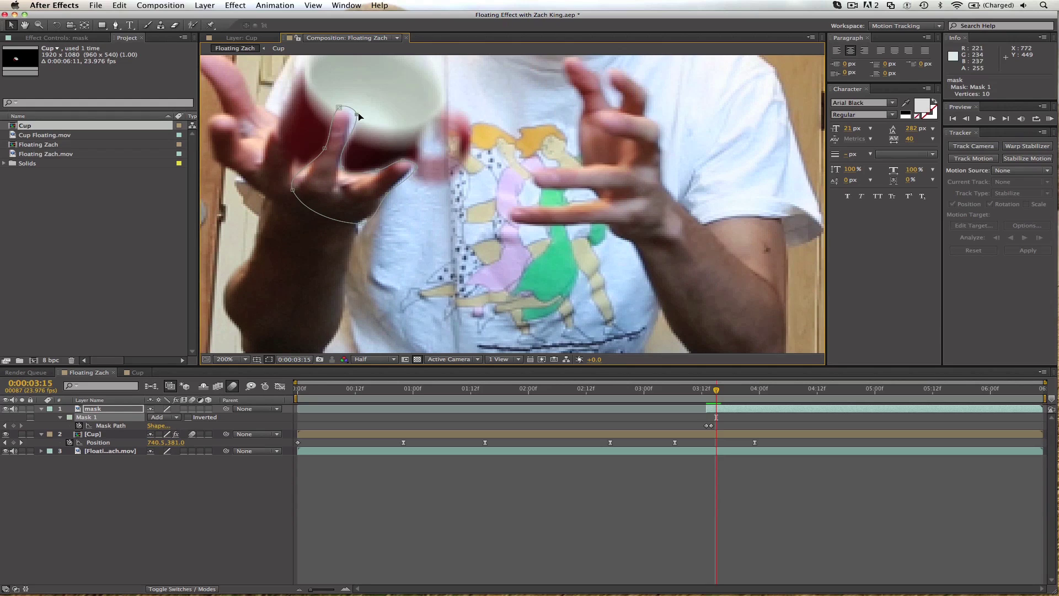
key(g)
click(301, 167)
key(v)
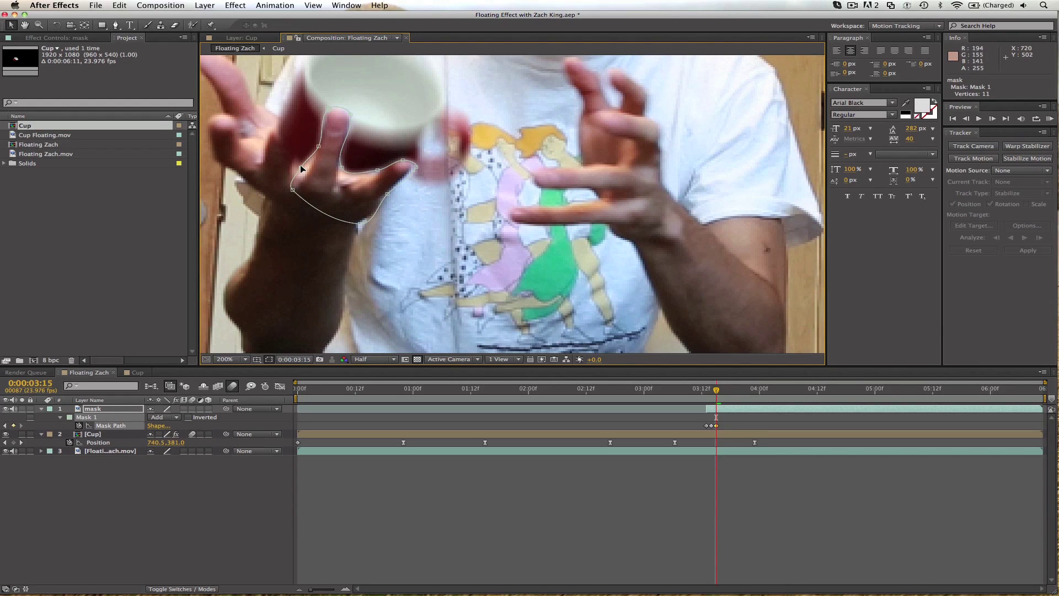
drag(301, 166, 238, 99)
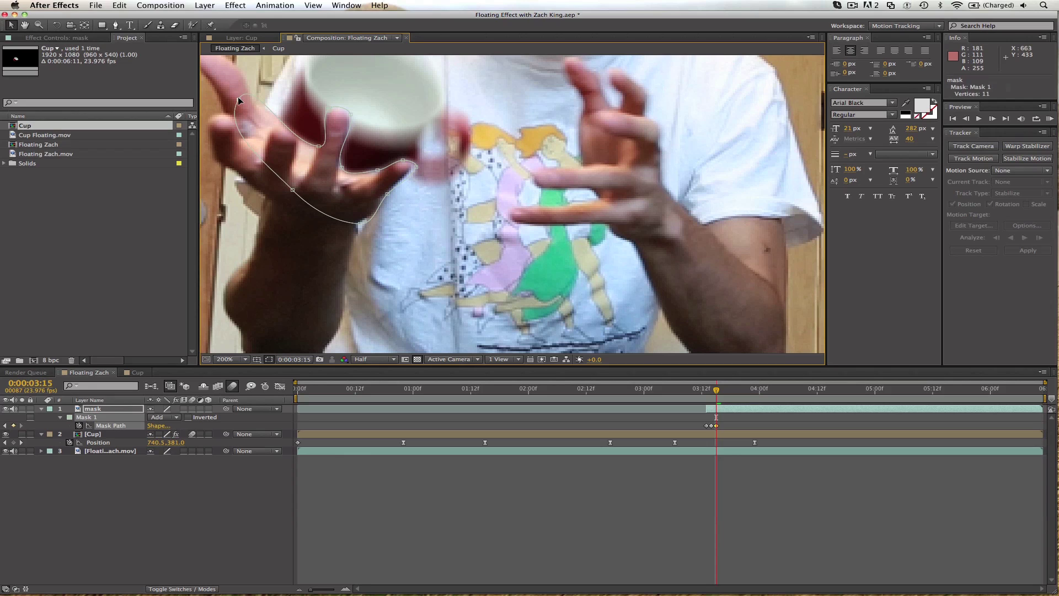
- At 3:16, select several mask points and shift the bottom point left to fit the hand
key(Page_Down)
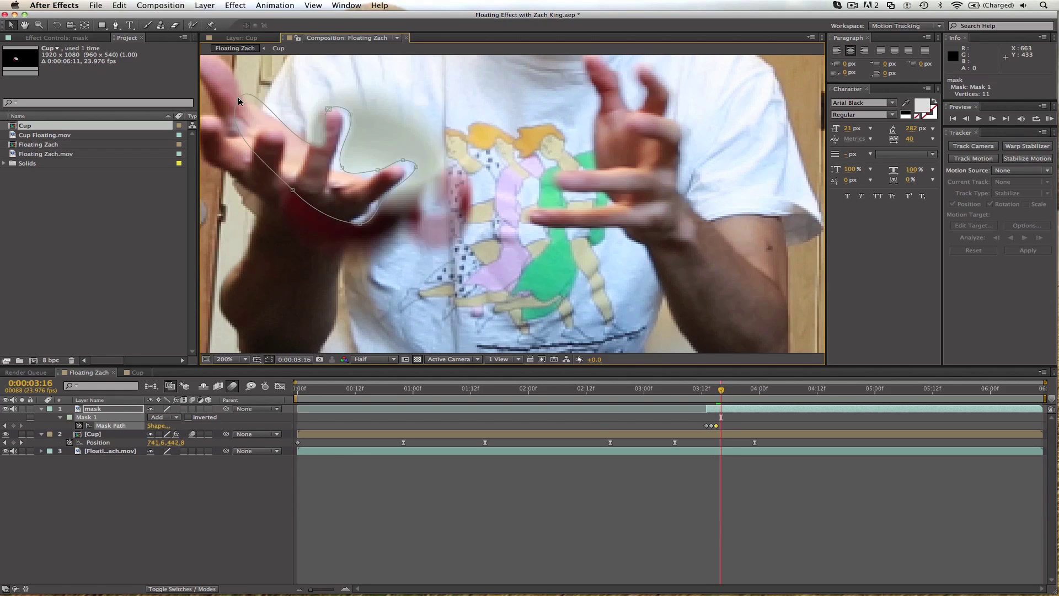
click(320, 147)
drag(318, 106, 333, 167)
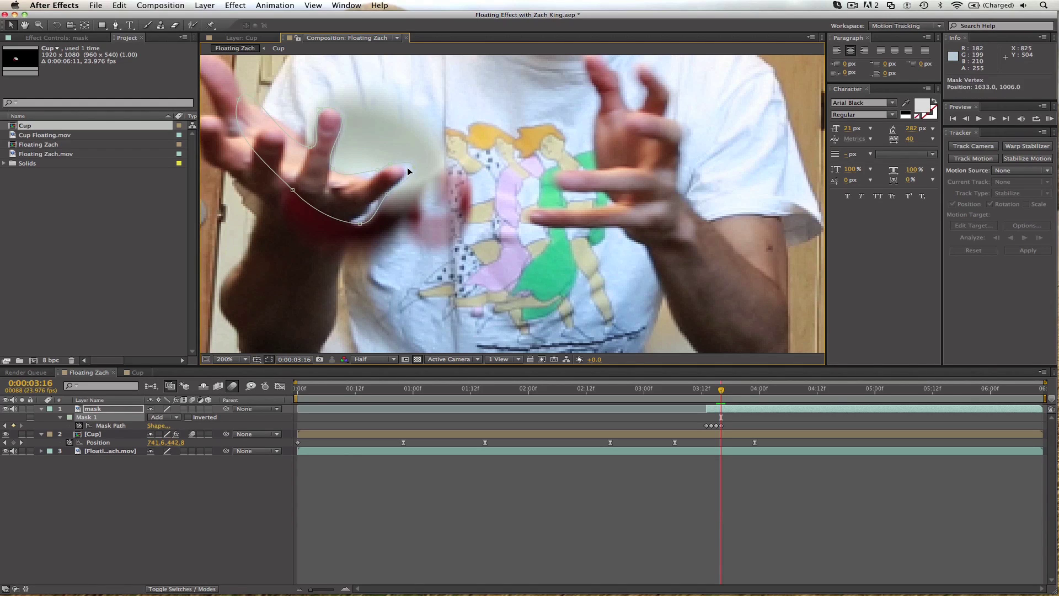
drag(359, 223, 319, 268)
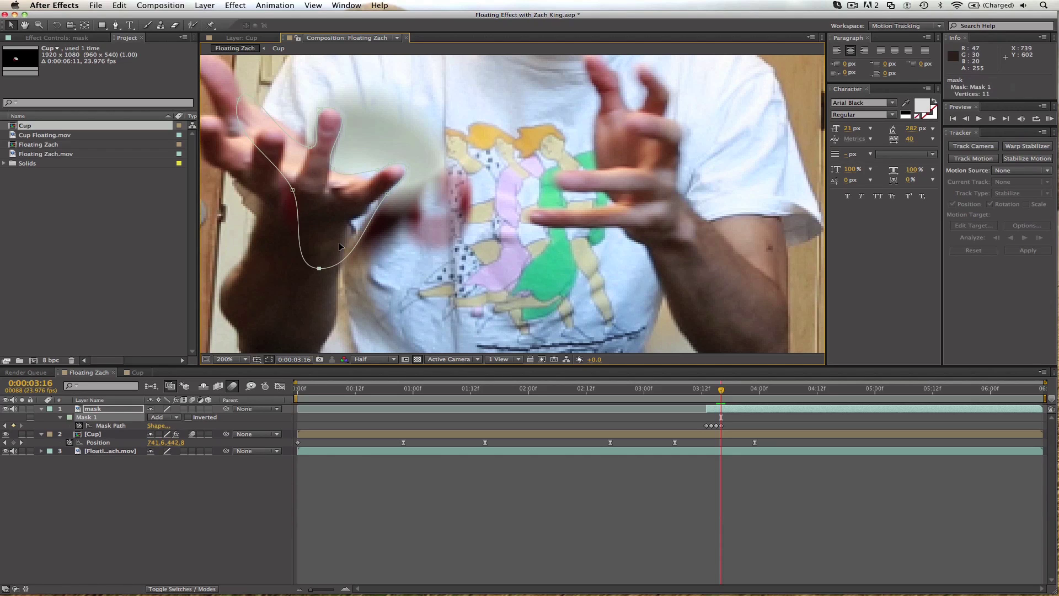
- Add another mask point and pull a point down-left around the hand, comparing adjacent frames
key(g)
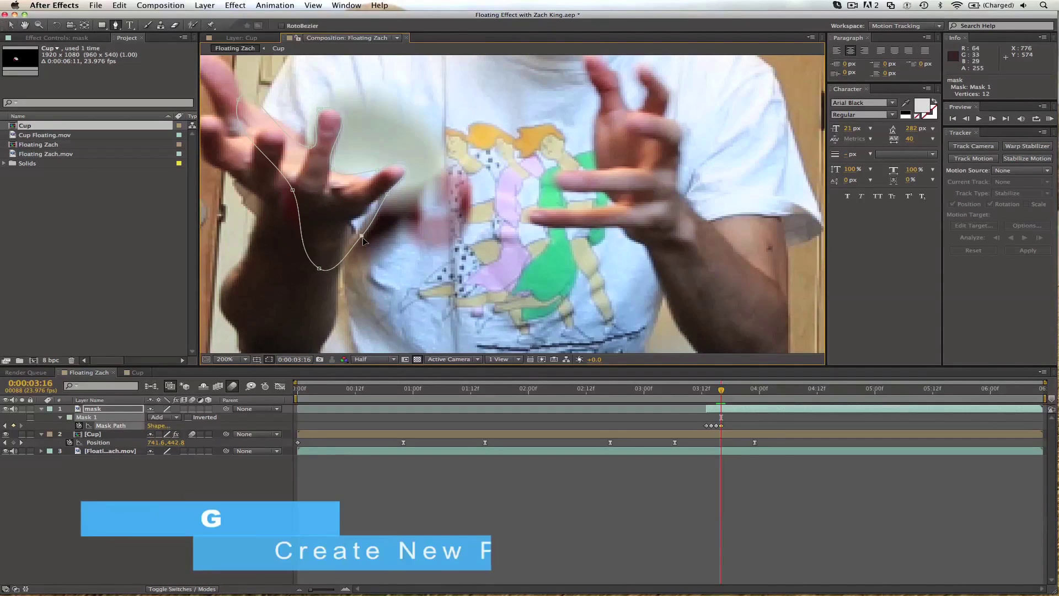
click(353, 225)
drag(353, 224, 352, 221)
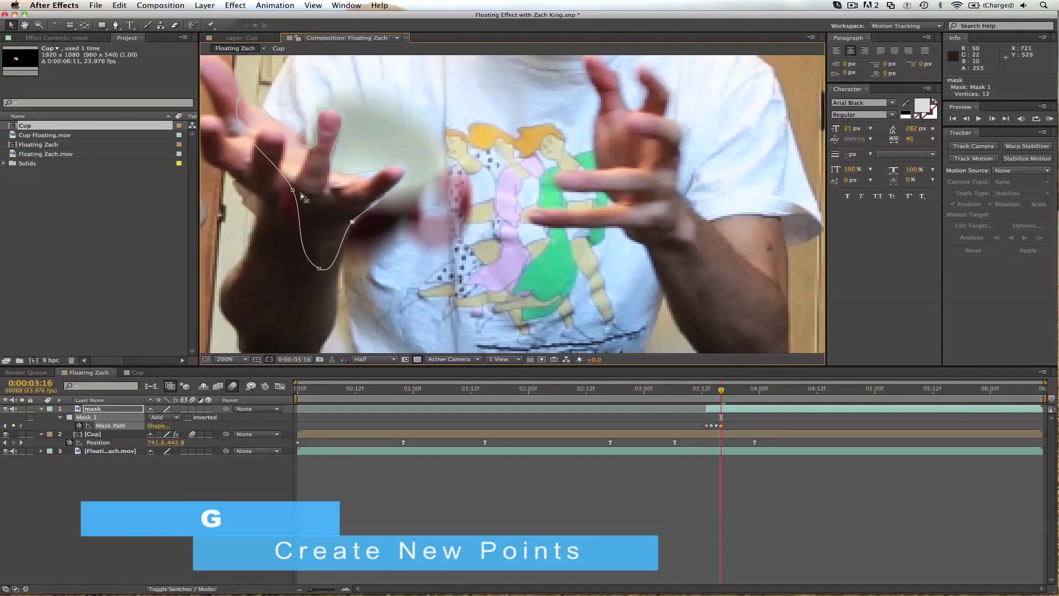
drag(302, 193, 214, 239)
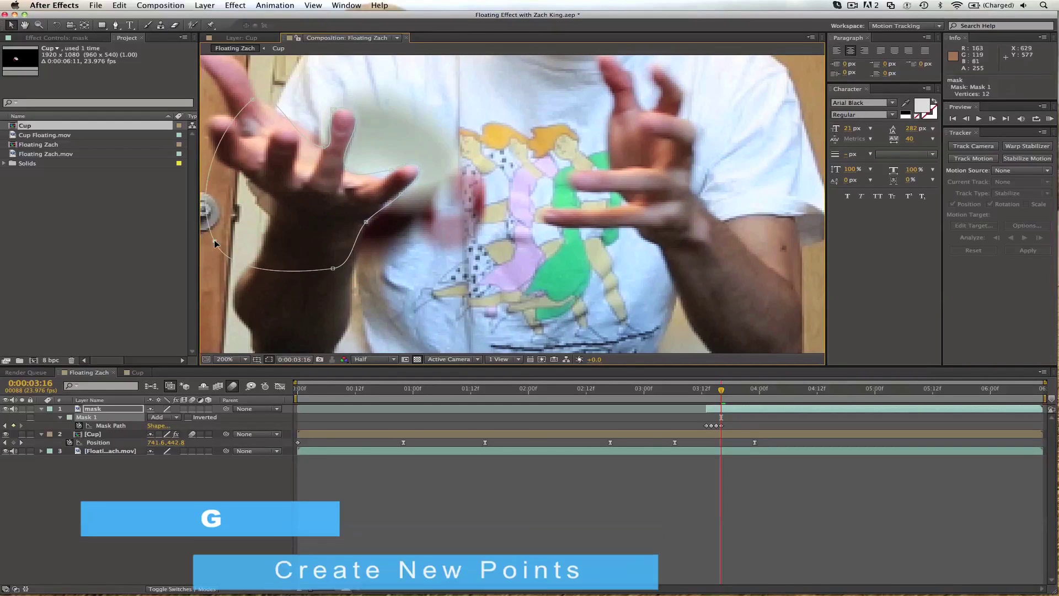
key(Page_Up)
key(Page_Down)
key(Page_Up)
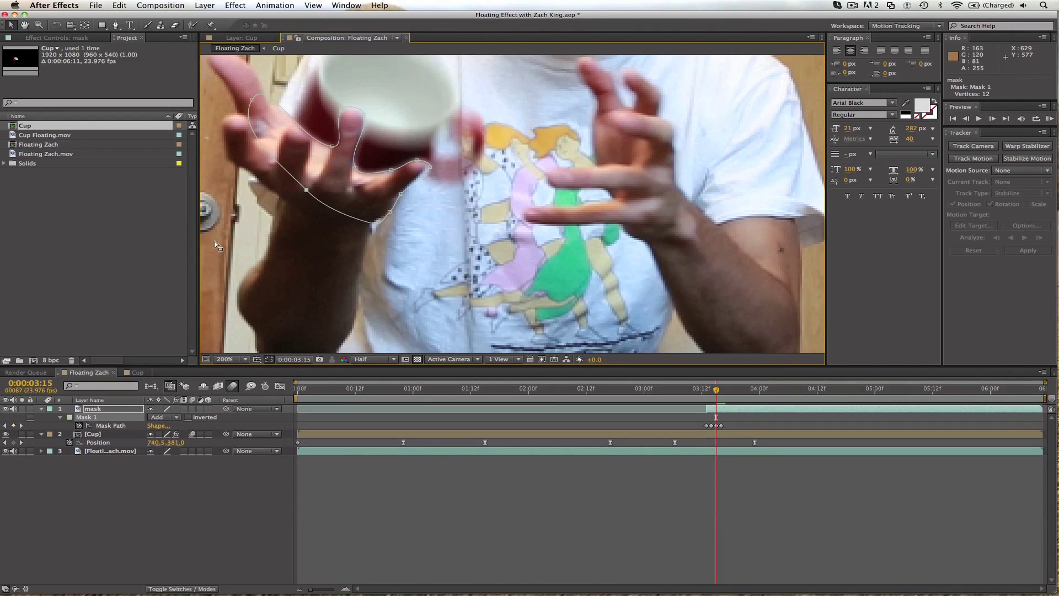
key(Page_Down)
key(Page_Down)
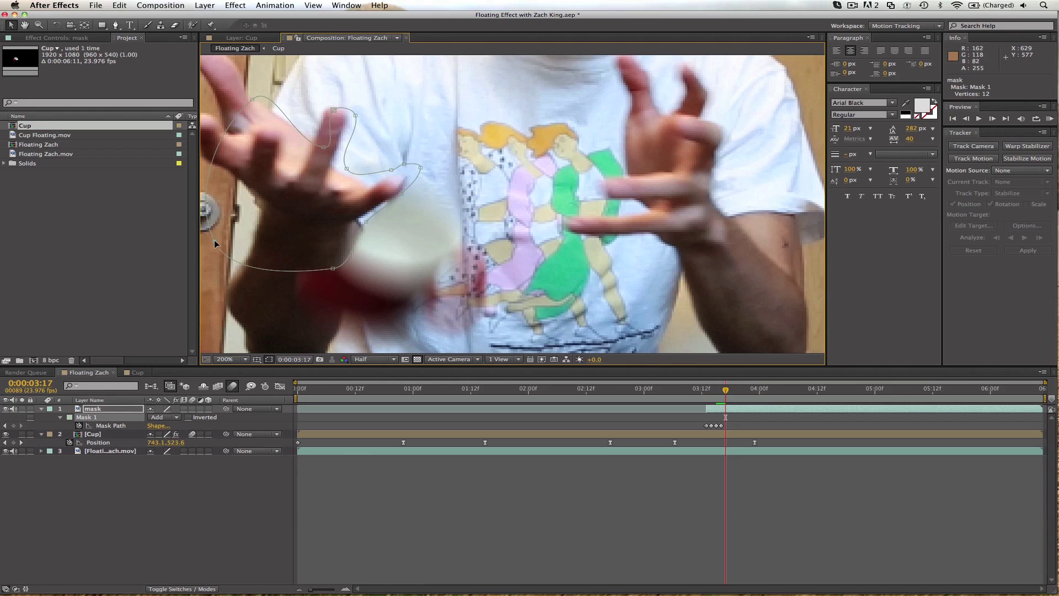
- From 3:17 onward, refit the bottom point and cup-side edge, zooming back to 100%
drag(332, 269, 299, 340)
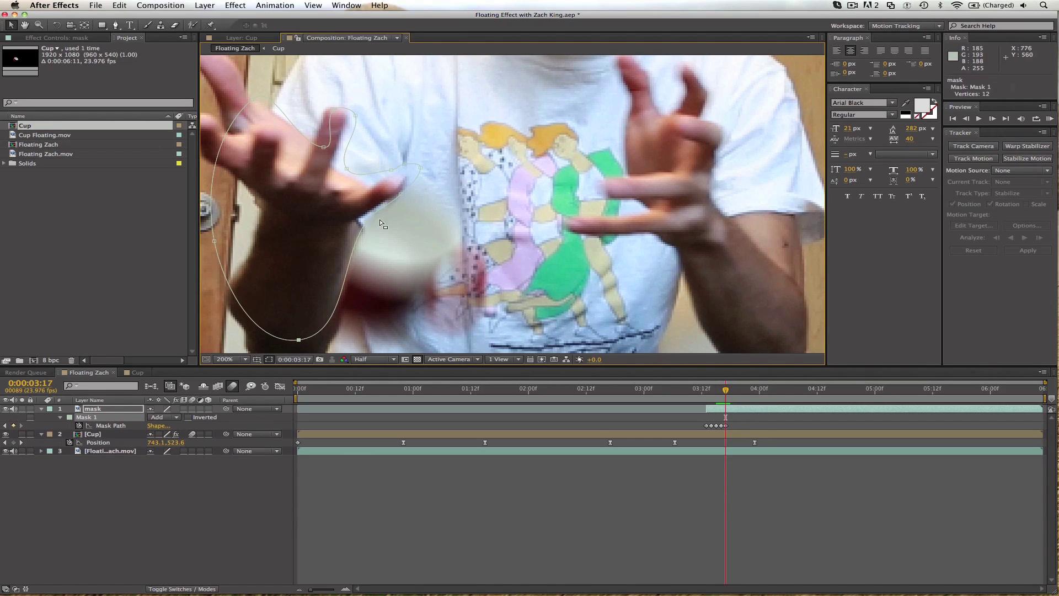
drag(369, 219, 358, 219)
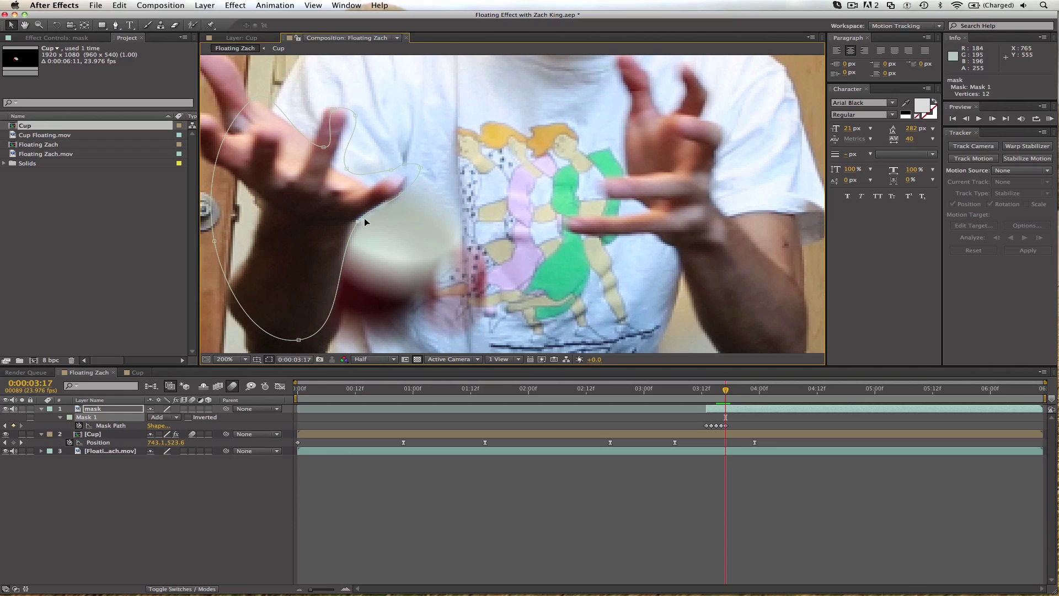
drag(298, 340, 308, 346)
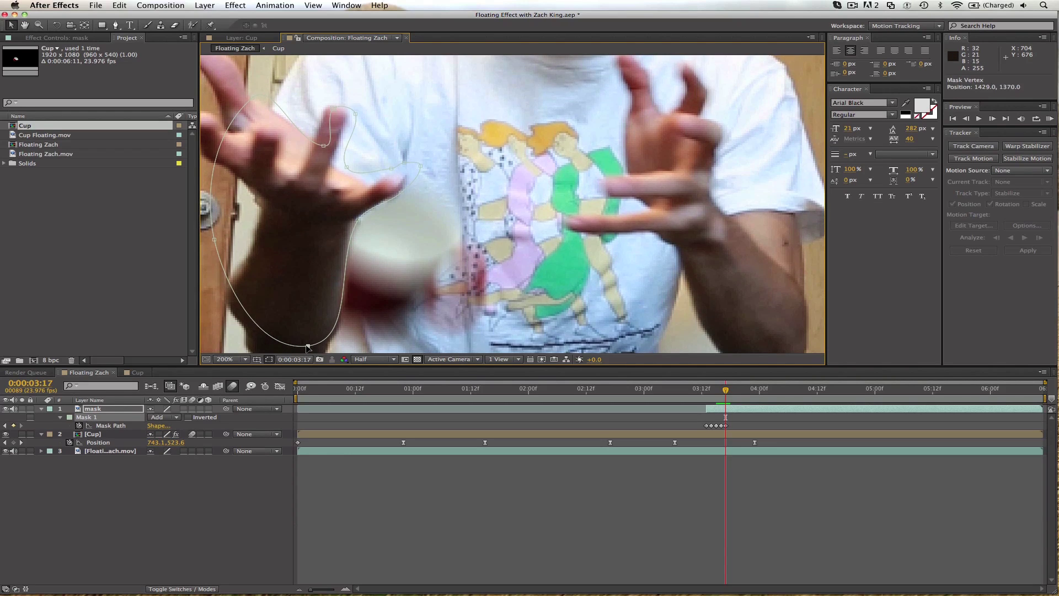
key(comma)
key(Page_Down)
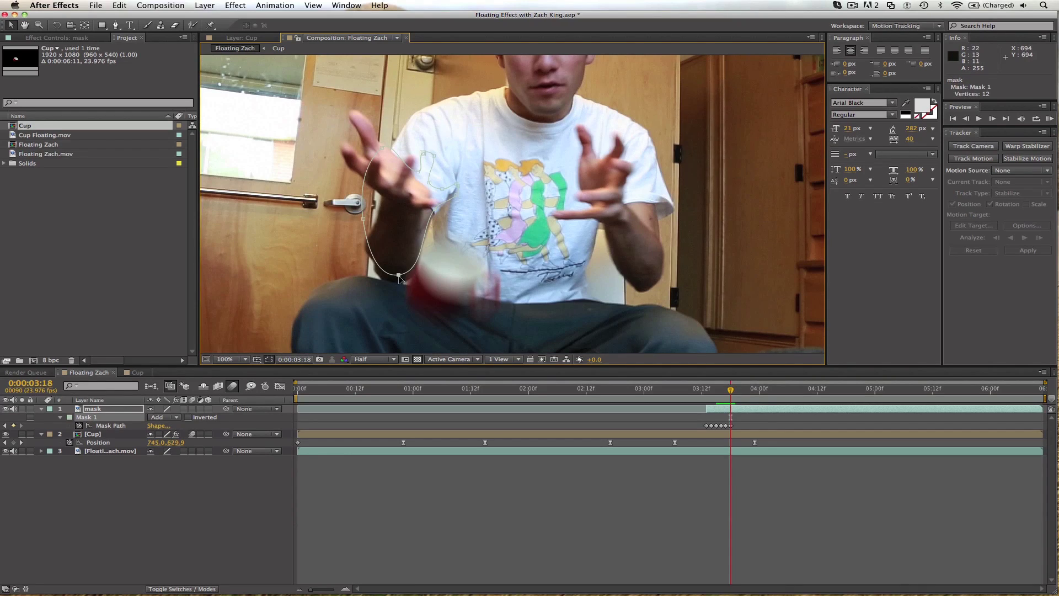
drag(399, 276, 401, 283)
key(Page_Down)
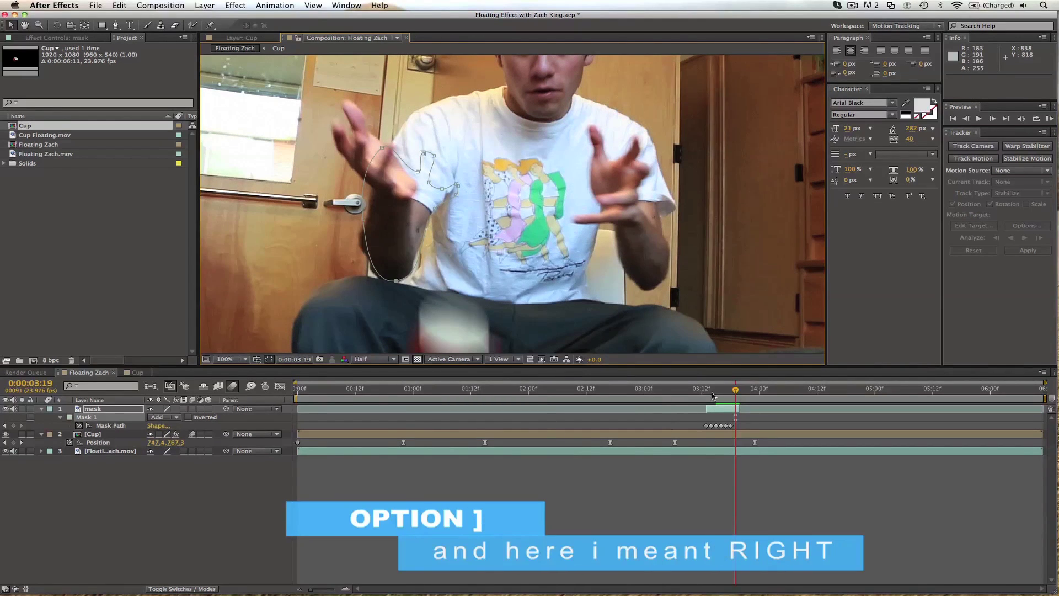
- Preview the cup passing the hand from 3:12, then return to frame 3:15
click(703, 392)
key(space)
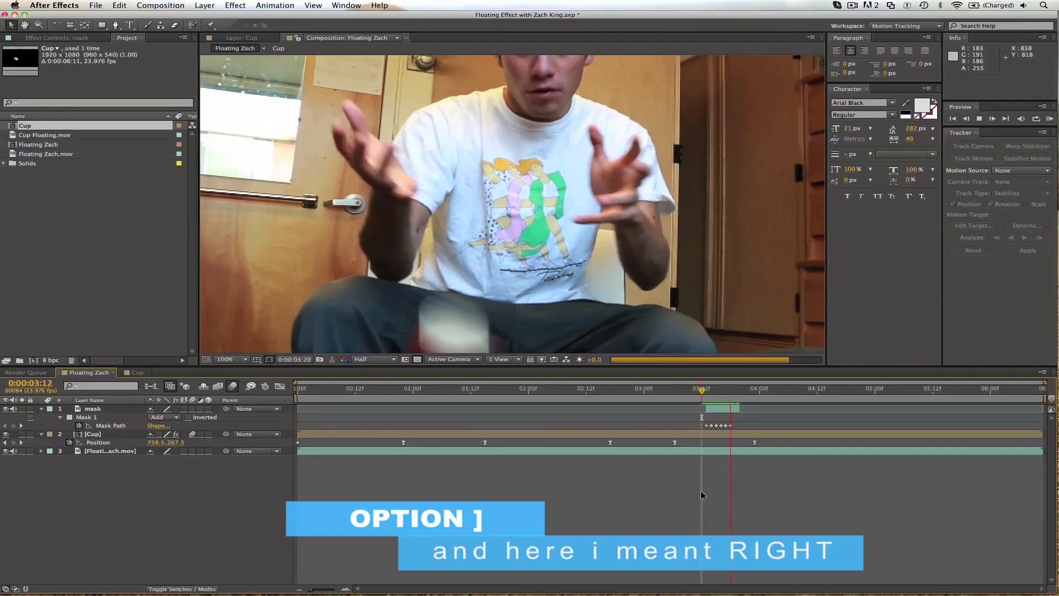
drag(711, 390, 716, 391)
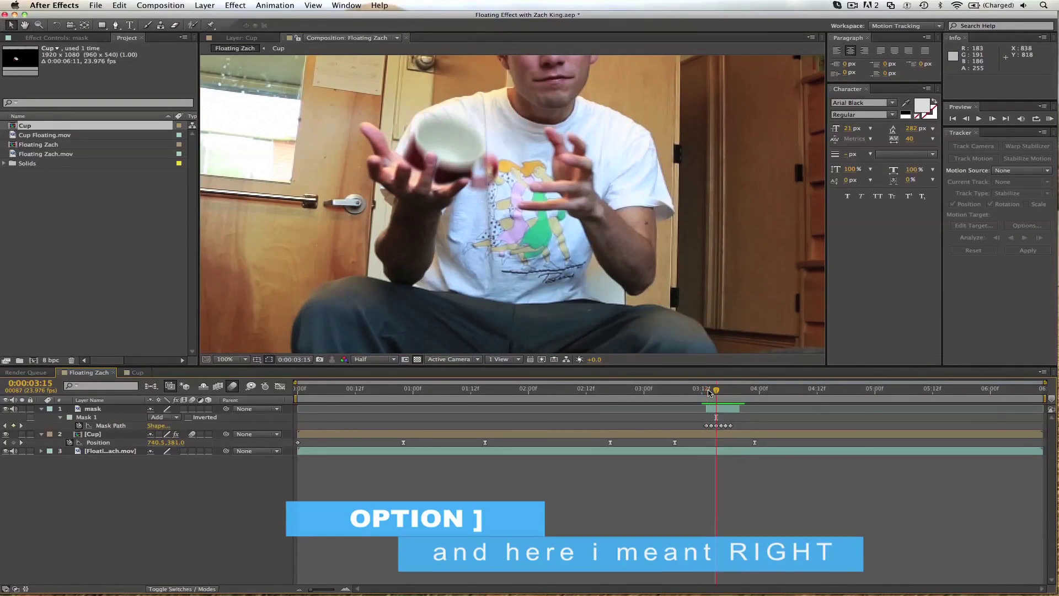
- Set the hand mask layer's Mask Feather to 10 pixels
click(98, 411)
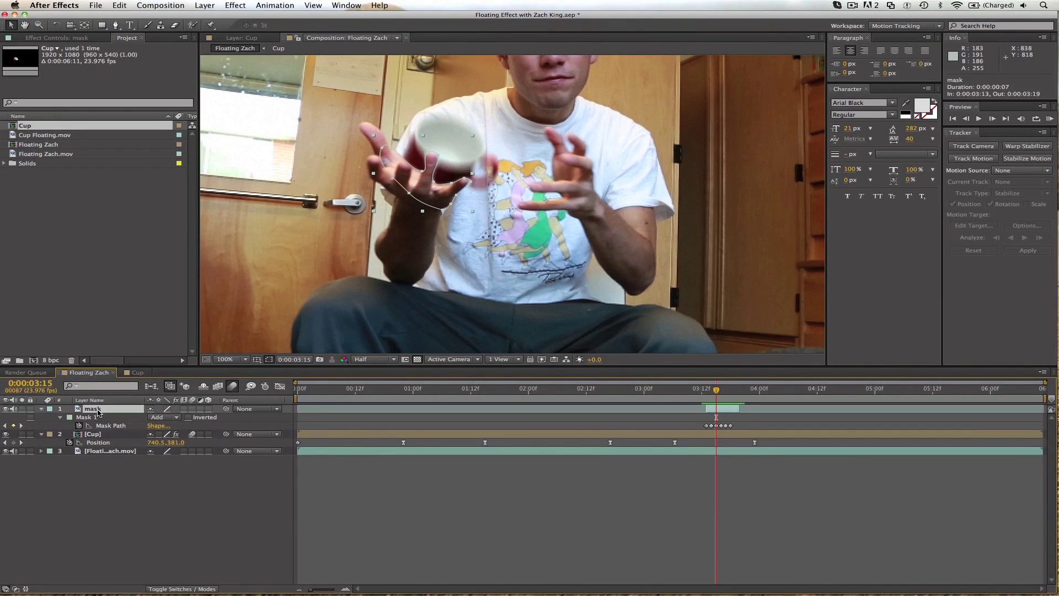
key(f)
click(162, 426)
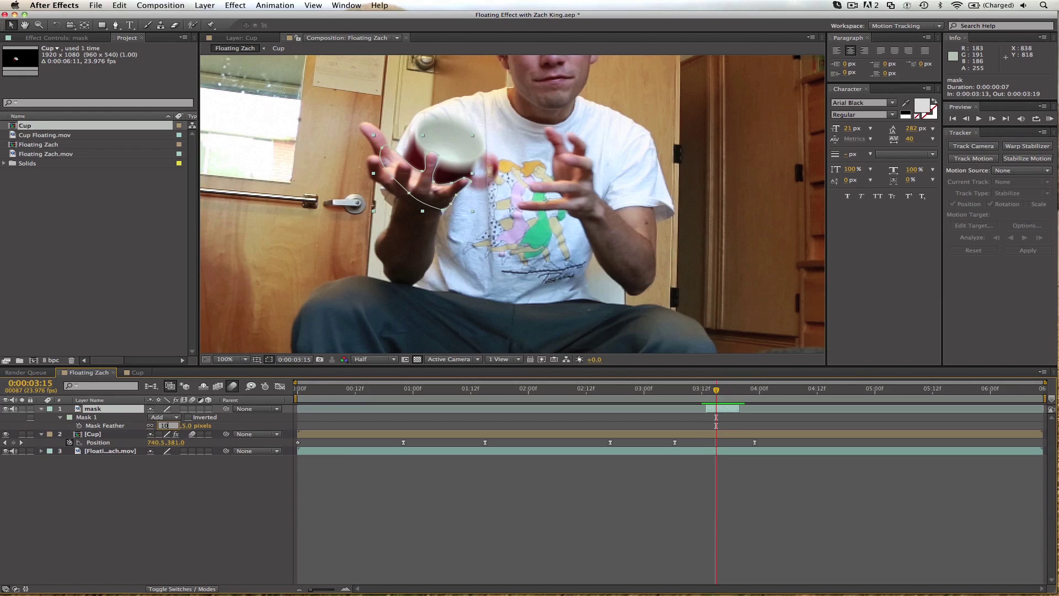
text(10)
key(Return)
click(404, 505)
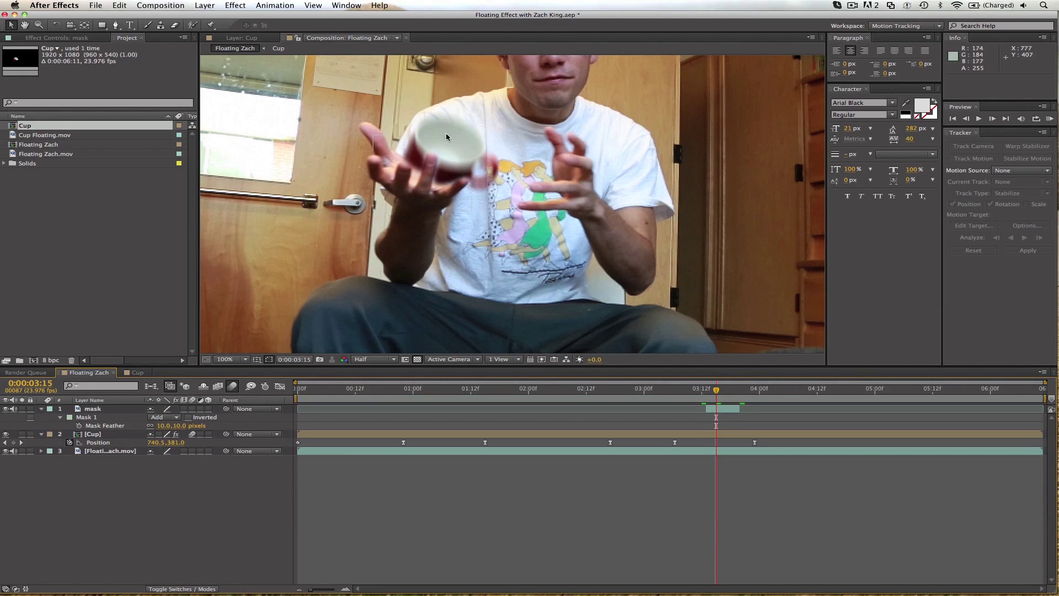
key(Page_Down)
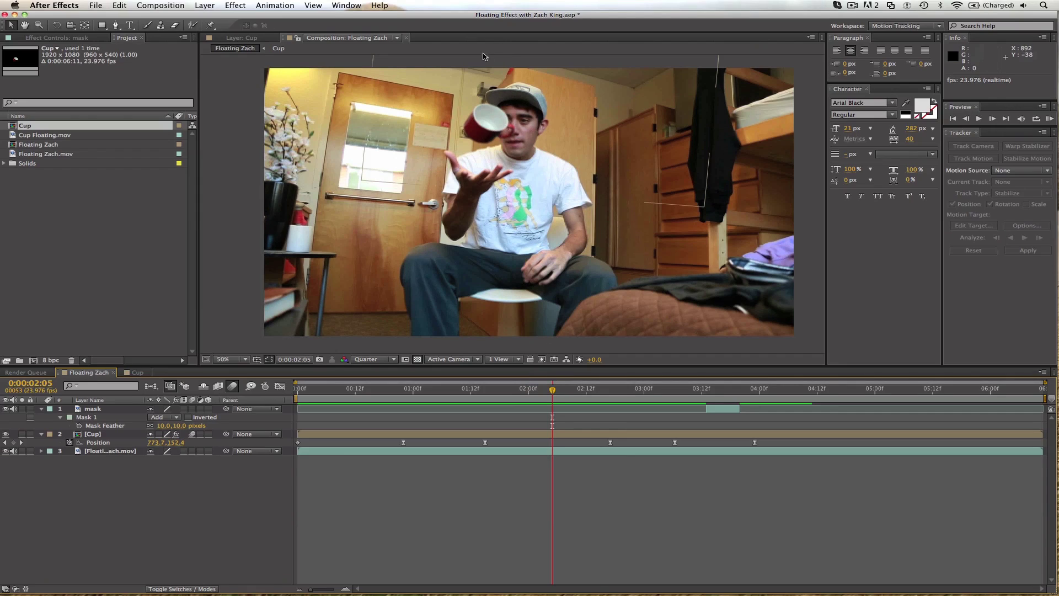
- Drag the Cup down and right at 2:05 to keyframe its Position, then preview the flight
click(486, 129)
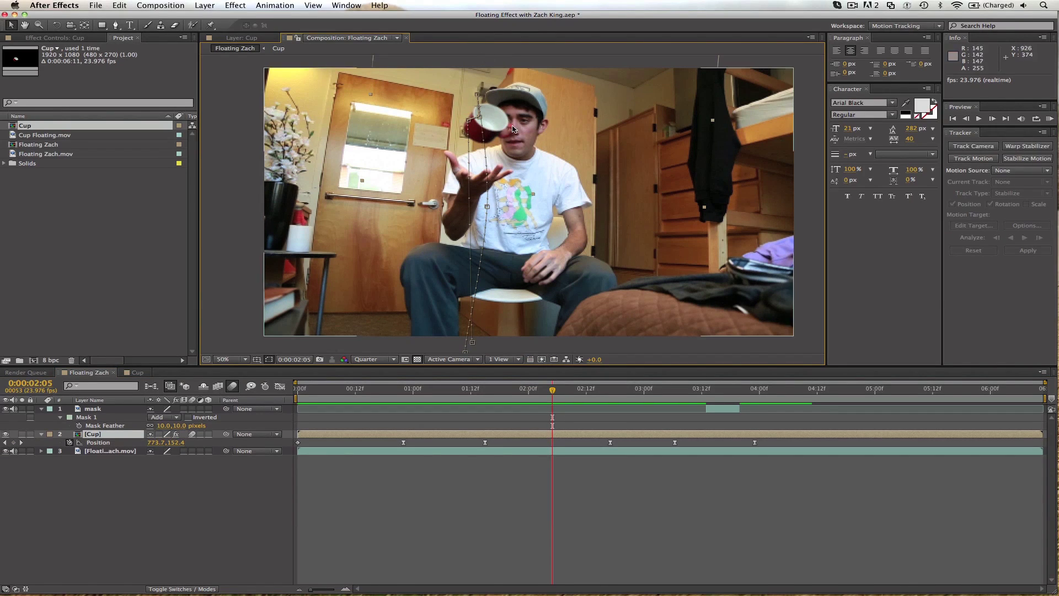
drag(499, 128, 515, 132)
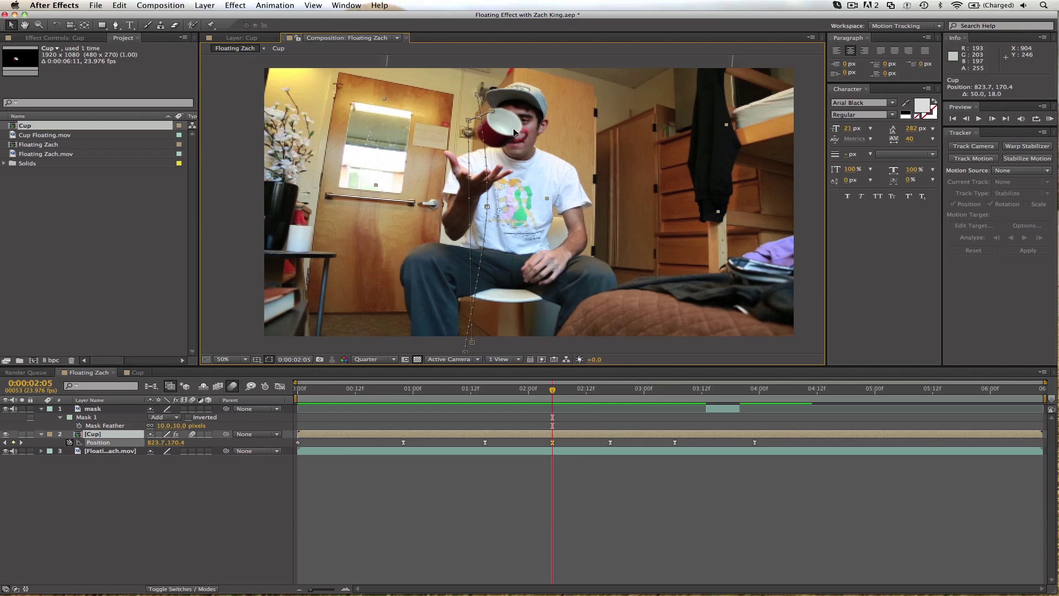
click(452, 390)
key(space)
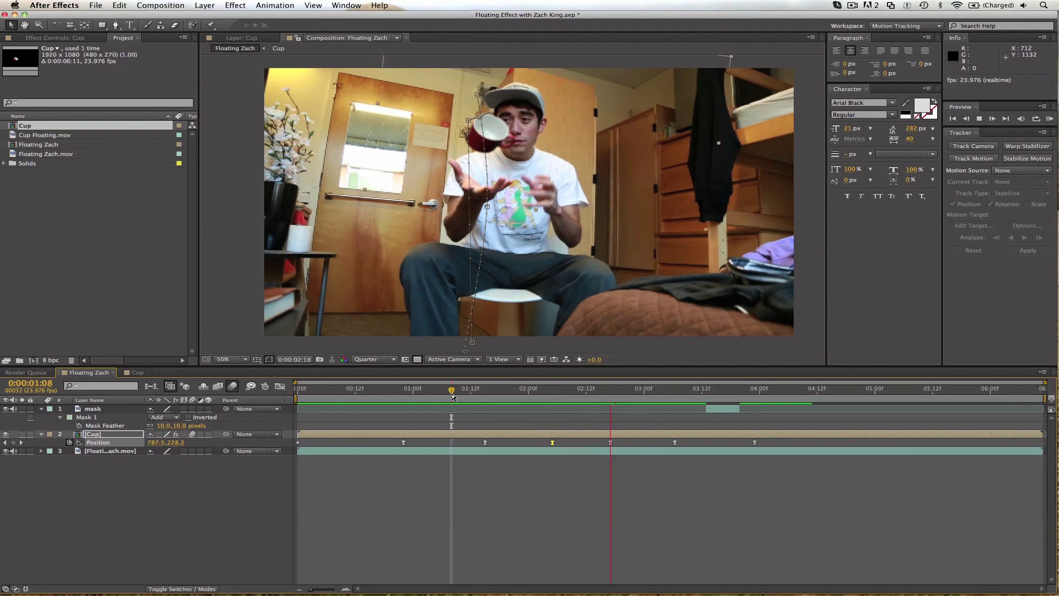
key(space)
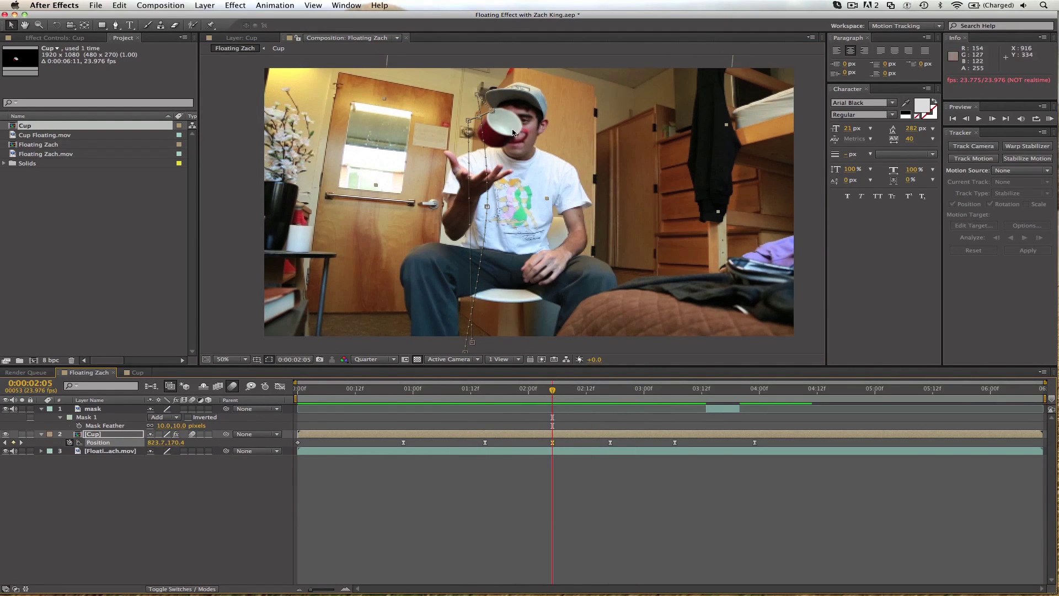
- Nudge the Cup back left to 823.7,170.4 and preview the flight again
drag(510, 134, 497, 132)
click(476, 389)
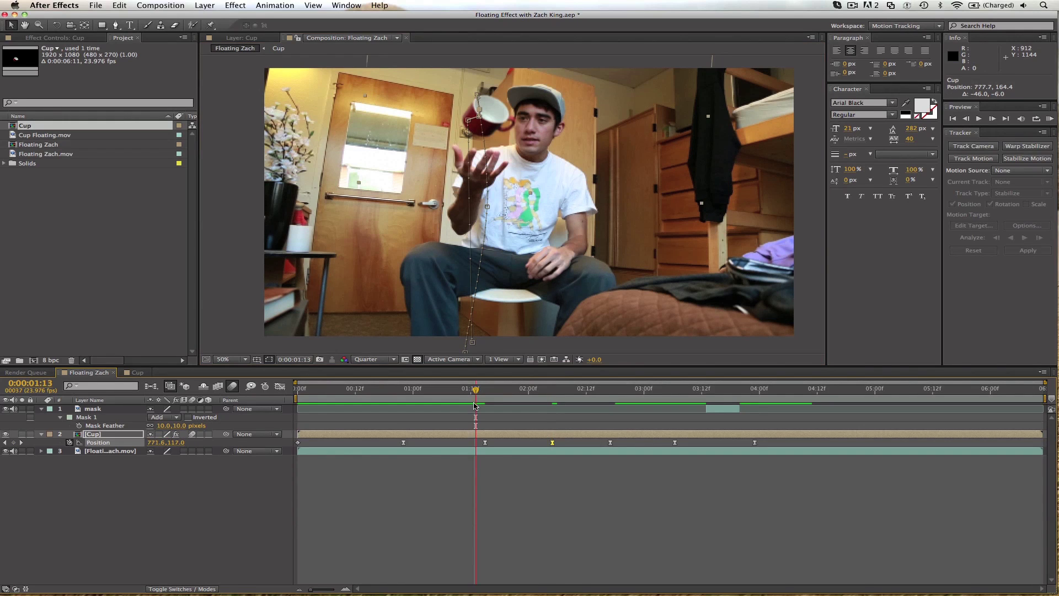
key(space)
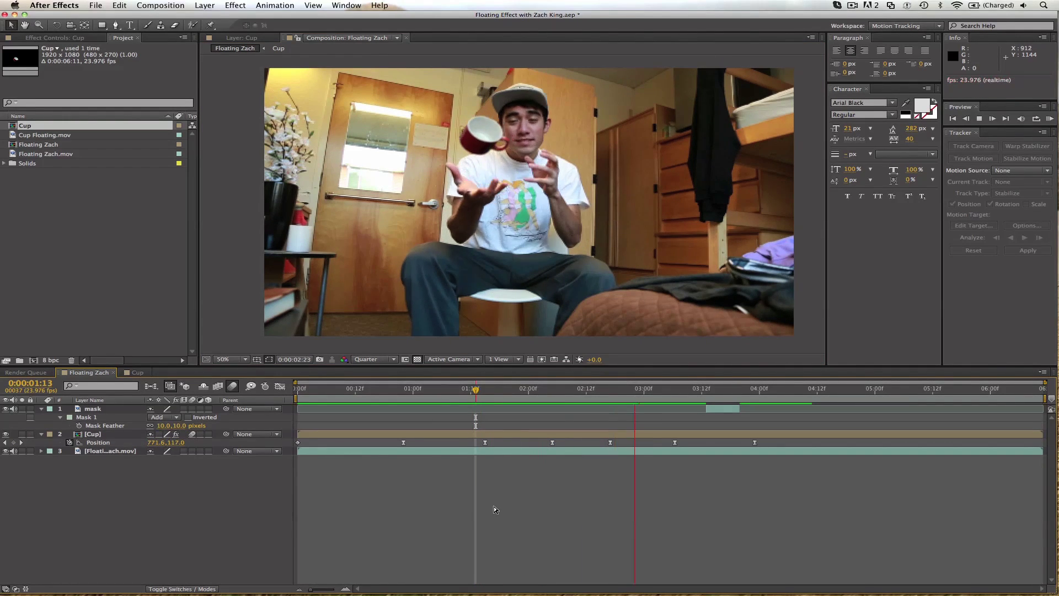
click(375, 390)
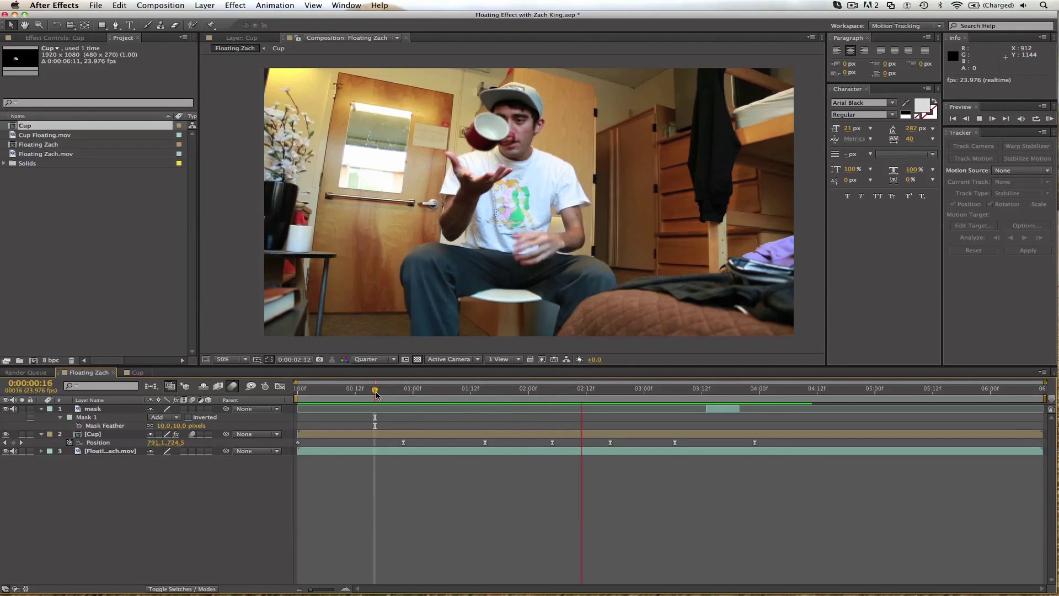
- Duplicate the Cup layer, name it 'cup shadow', and move it below Cup
click(105, 434)
key(ctrl+d)
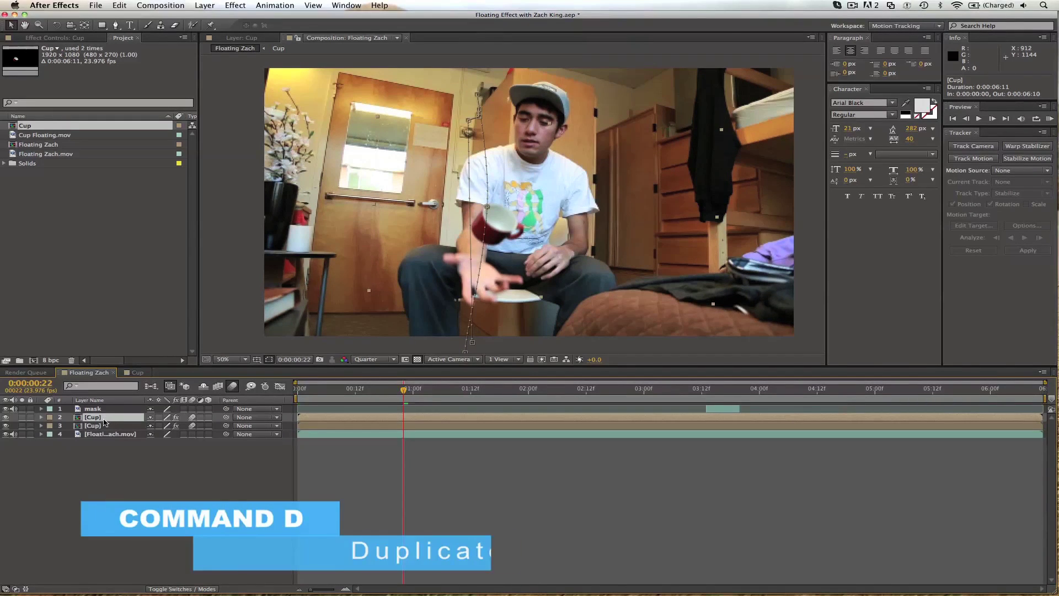
key(Return)
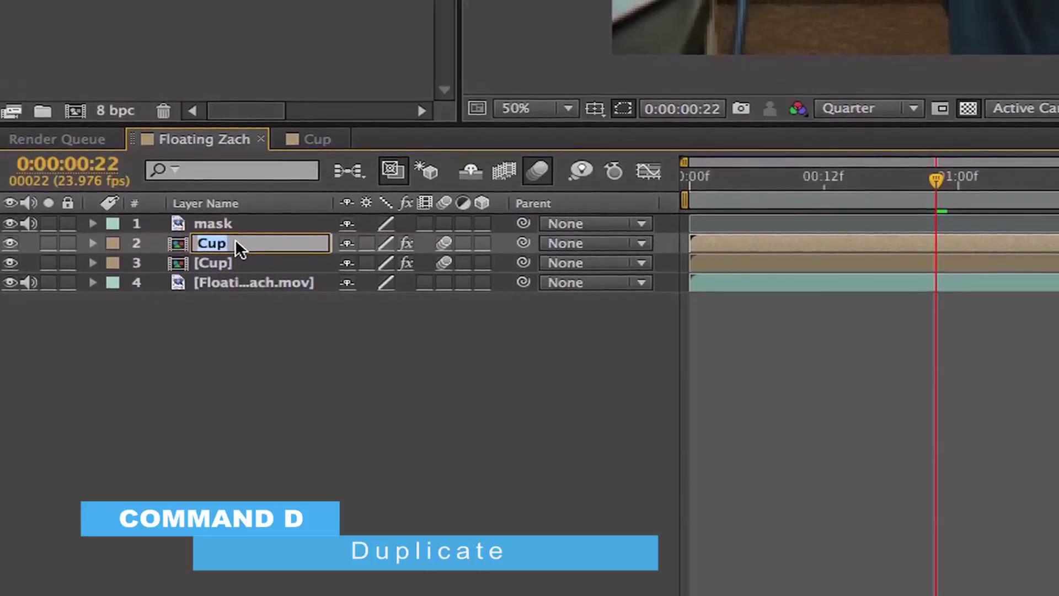
text(cup sha)
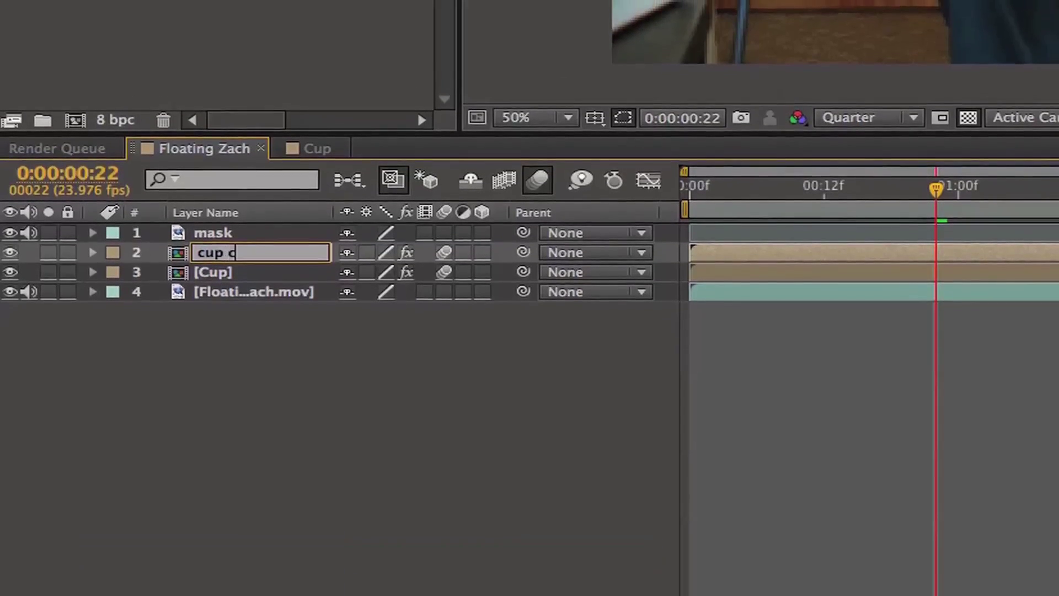
text(dow)
key(Return)
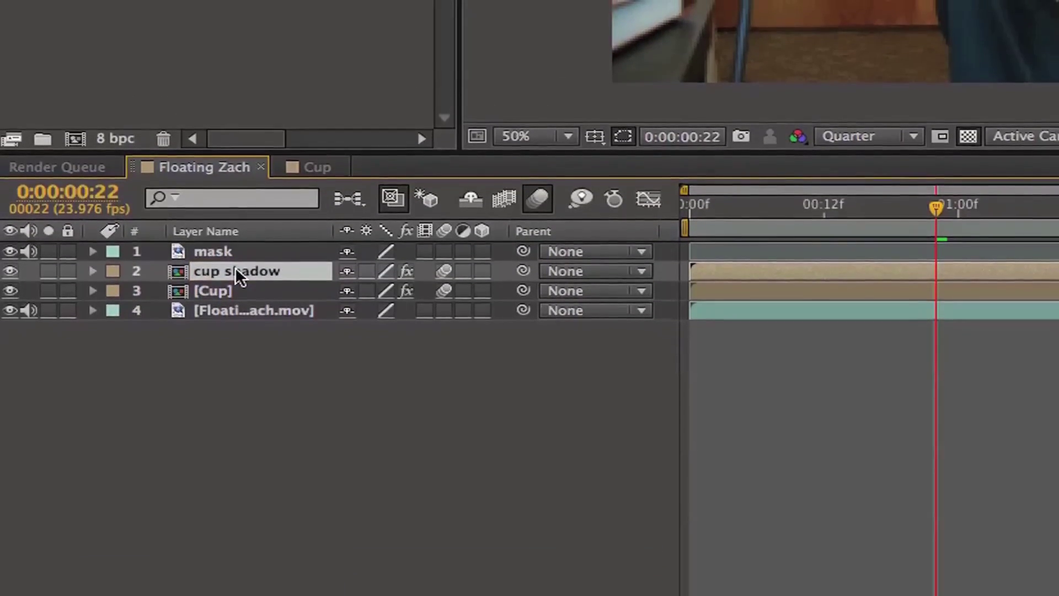
drag(235, 263, 237, 288)
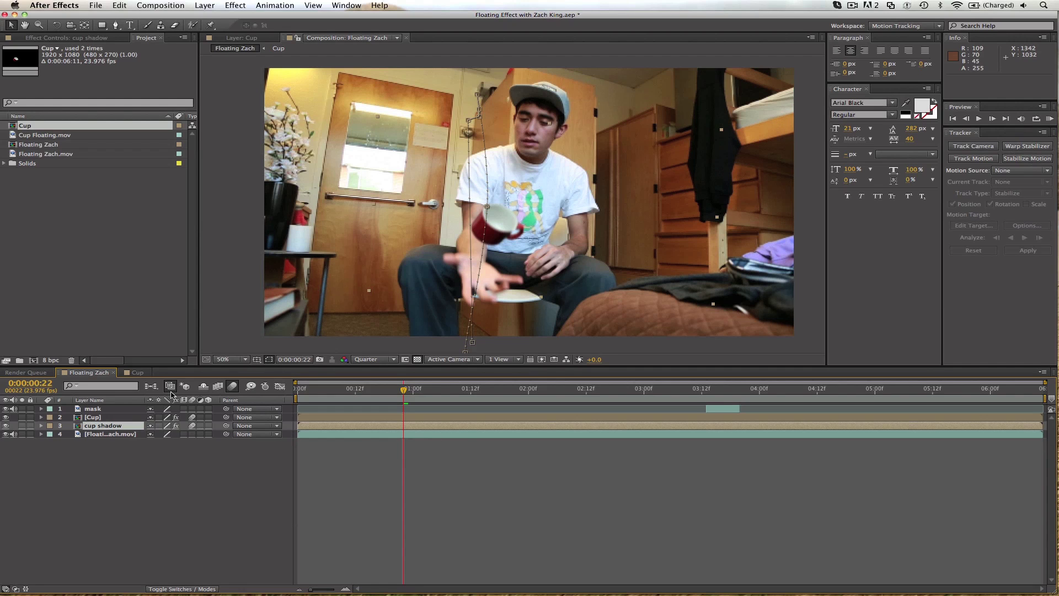
- Darken cup shadow with Levels Output White 22, hide Cup, and raise Gaussian Blur to 94.9
click(55, 38)
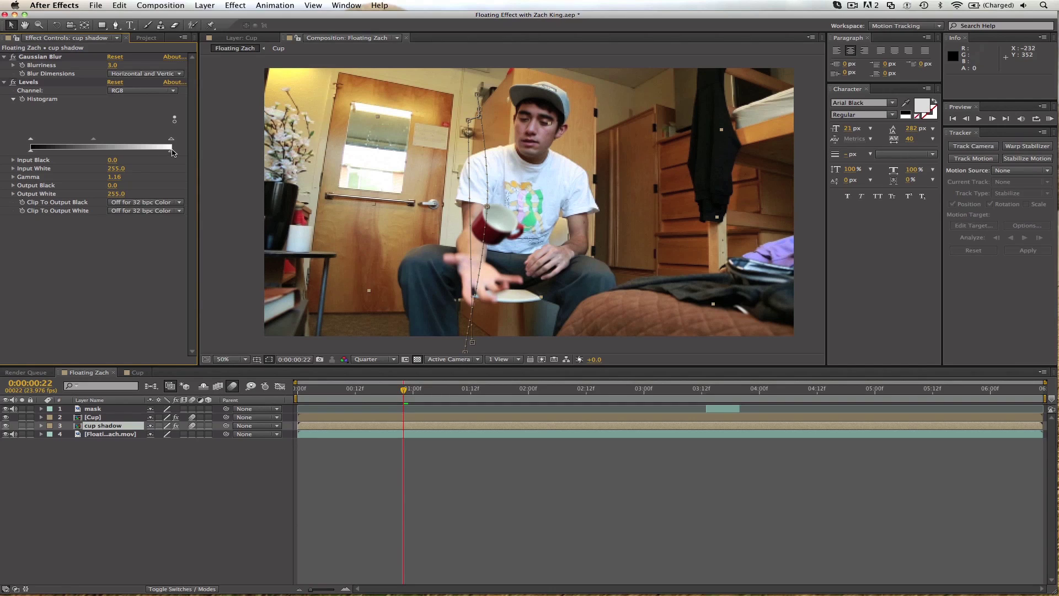
drag(171, 150, 43, 155)
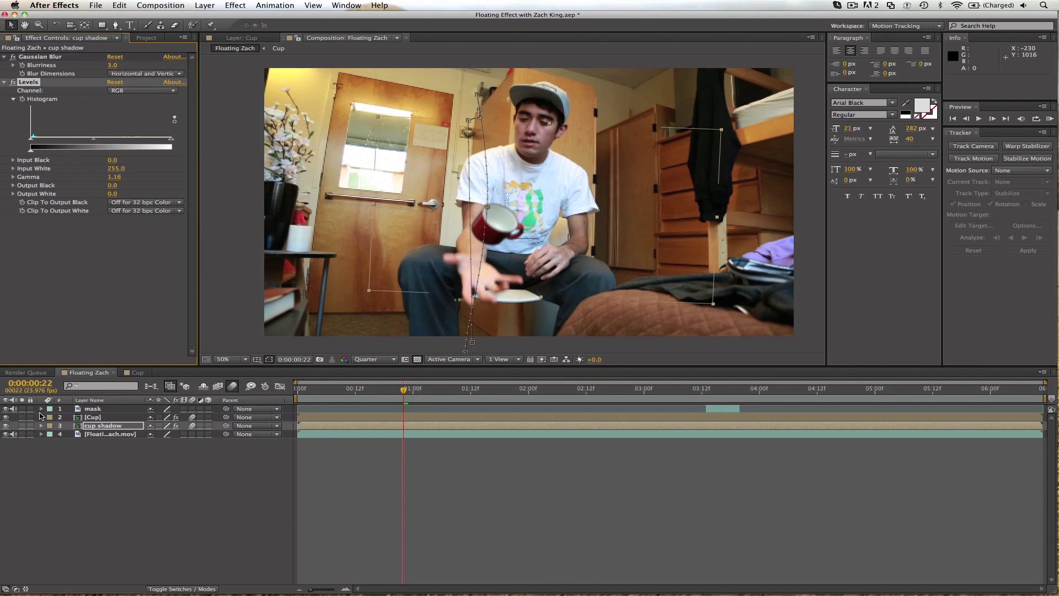
click(5, 417)
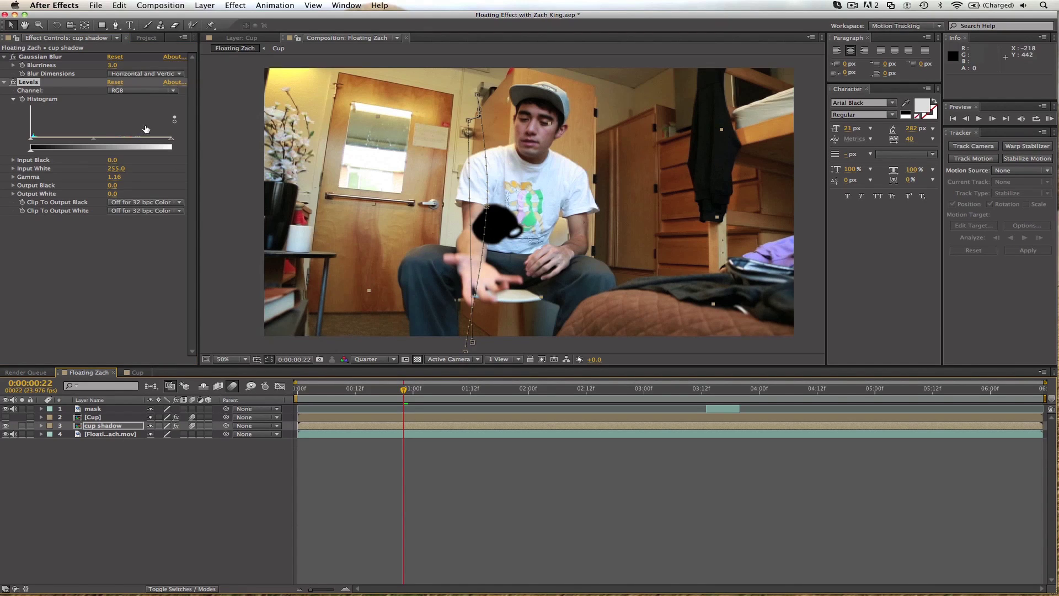
drag(112, 68, 137, 71)
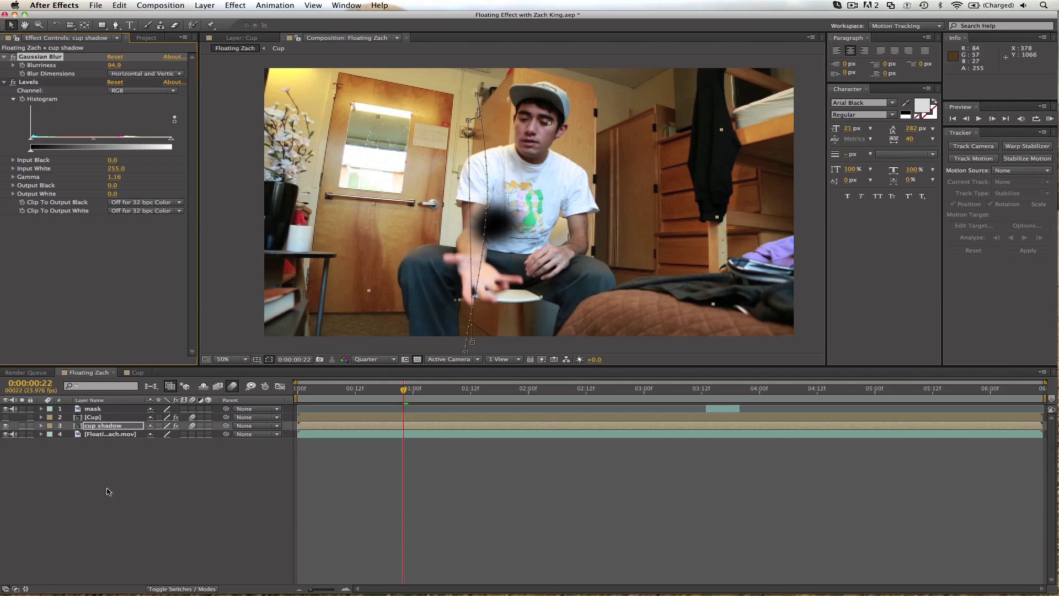
- Keyframe a lower cup shadow opacity at 1:00 and ease its Gaussian Blur back to 70.2
key(t)
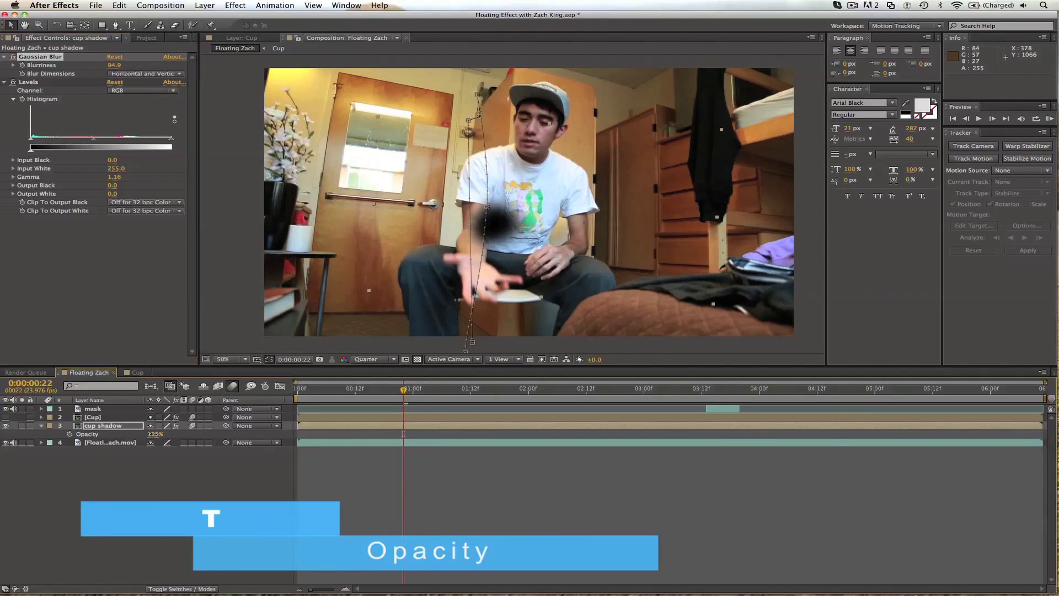
drag(149, 435, 133, 434)
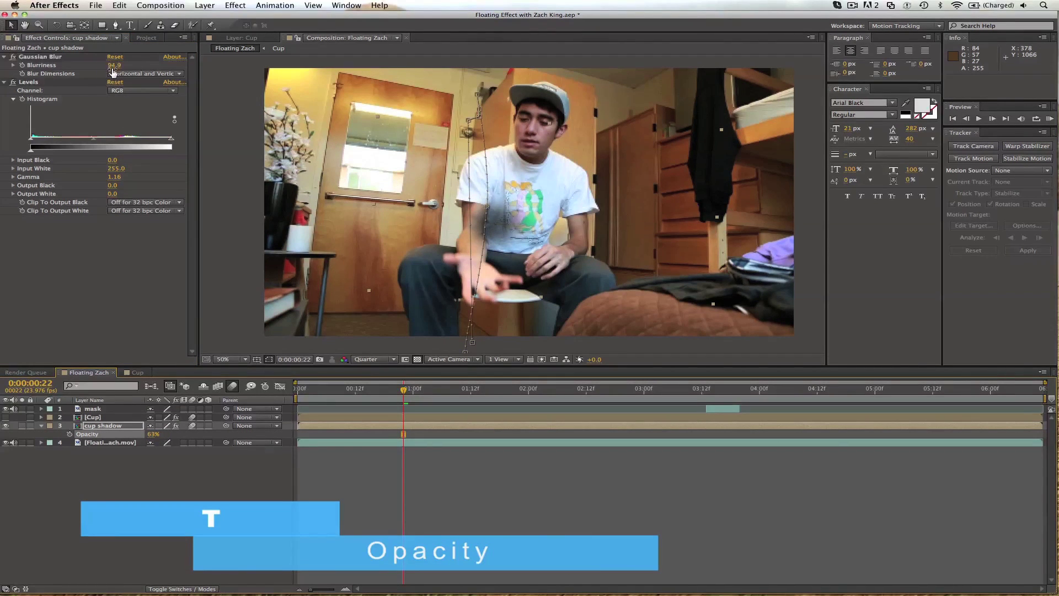
drag(112, 67, 82, 65)
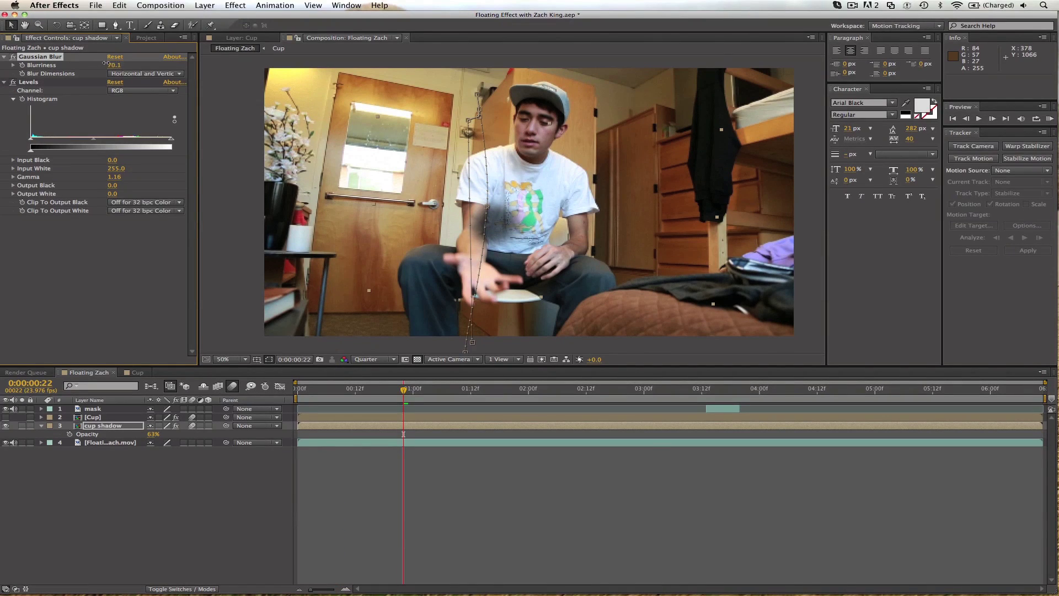
drag(105, 63, 106, 63)
drag(146, 434, 146, 434)
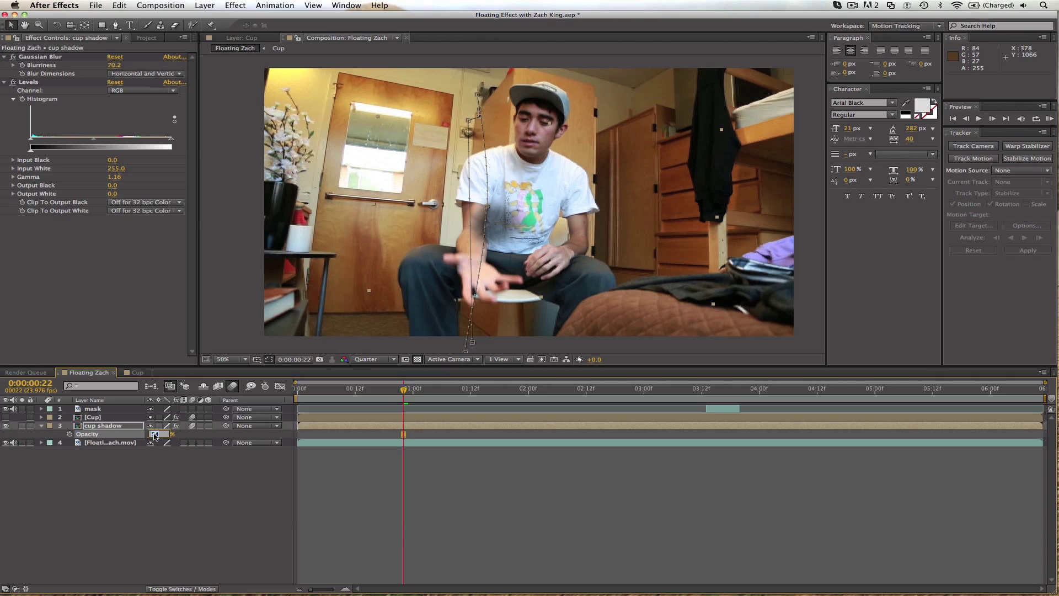
click(370, 548)
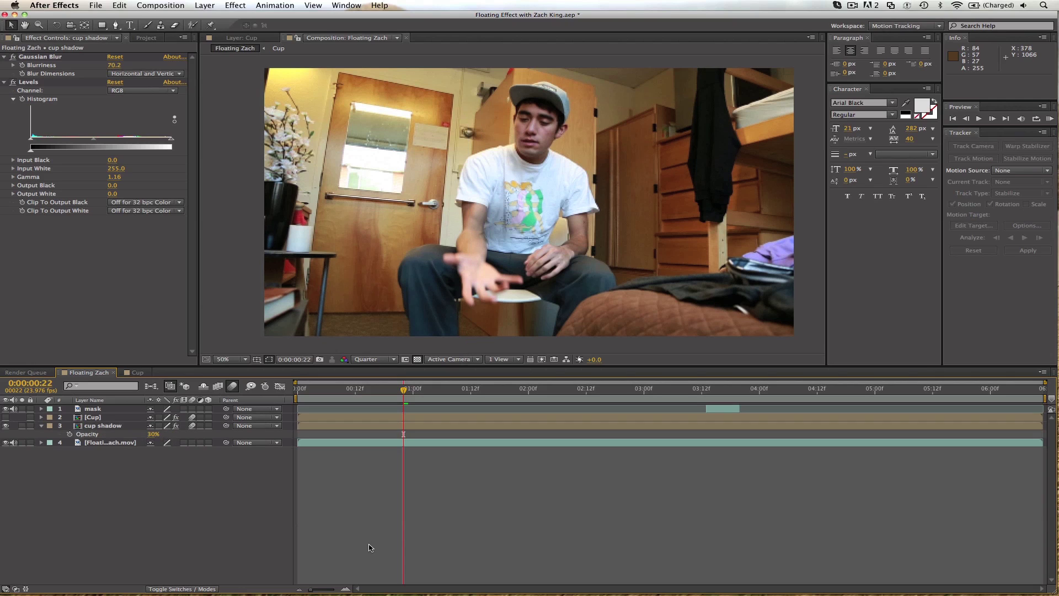
click(103, 426)
- Shift all cup shadow position keyframes right and down onto the shirt, with Cup visible again
key(p)
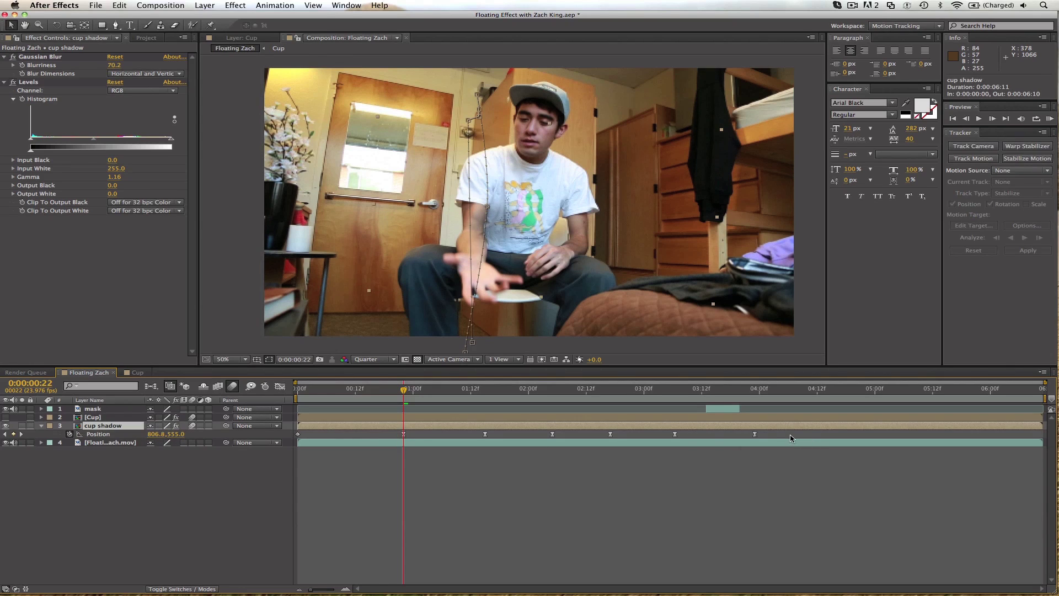
drag(791, 438, 292, 444)
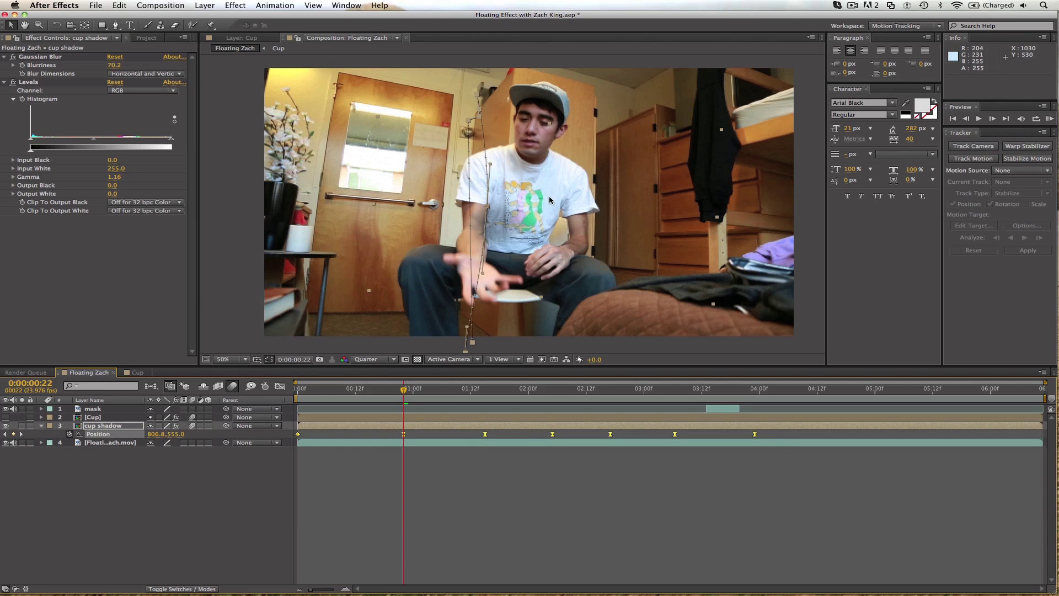
drag(470, 121, 495, 176)
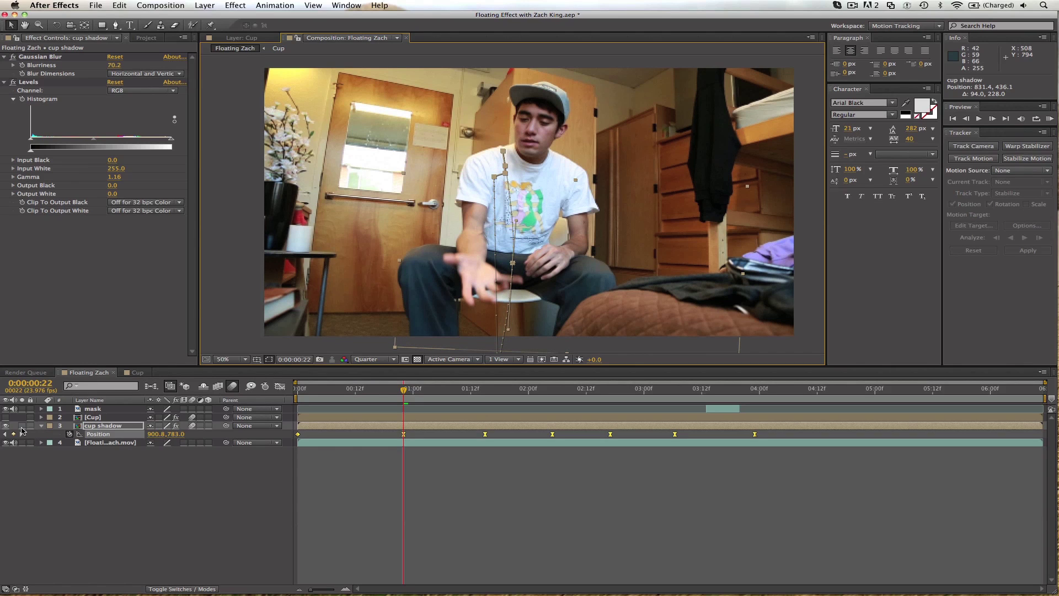
click(5, 417)
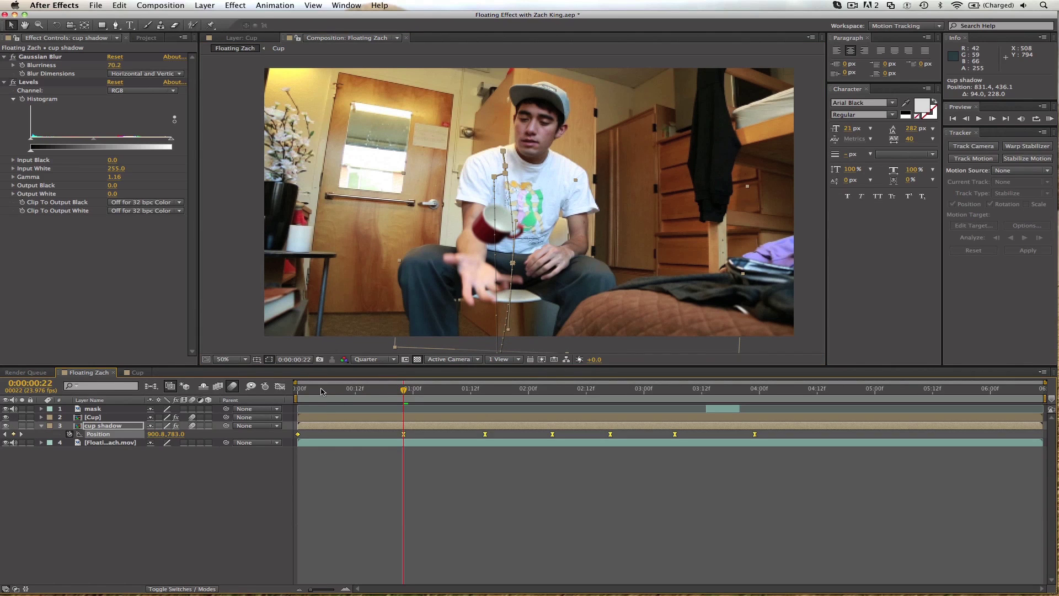
drag(321, 392, 476, 380)
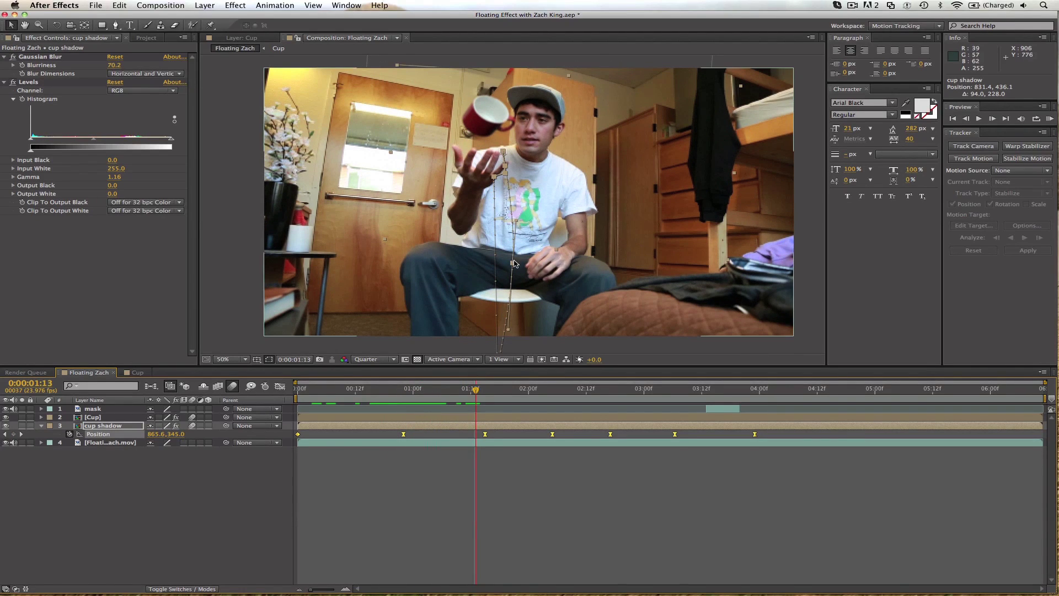
drag(513, 263, 522, 334)
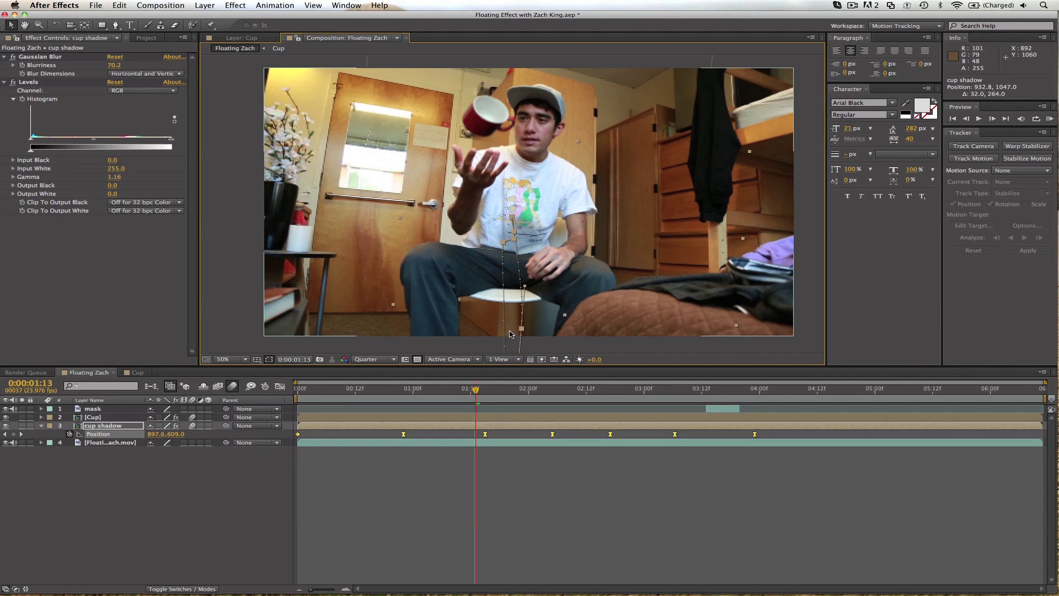
- Set the cup shadow opacity to 20% and preview the result
key(t)
click(154, 434)
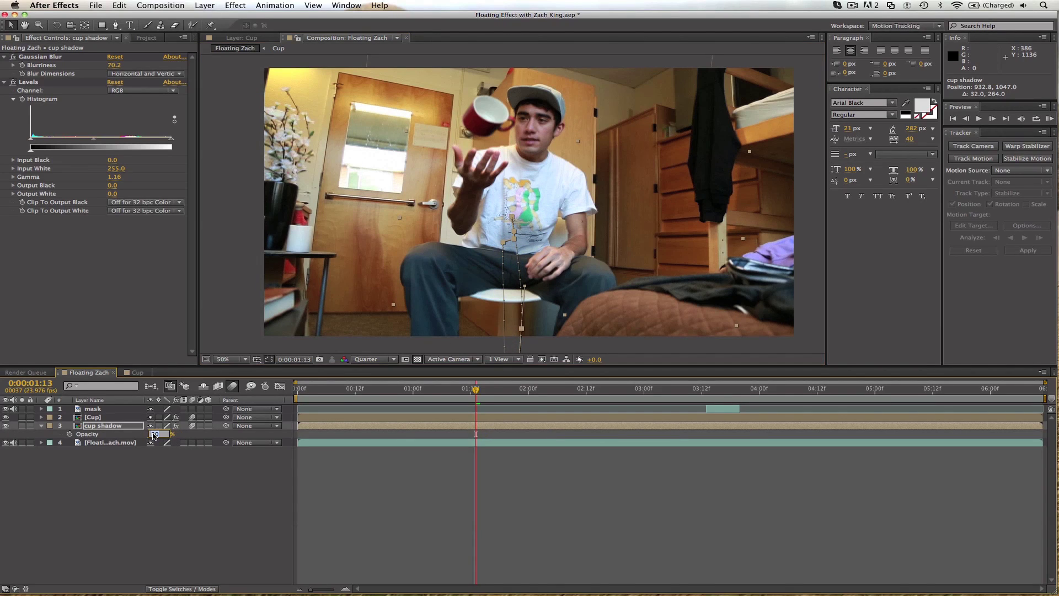
text(20)
click(473, 571)
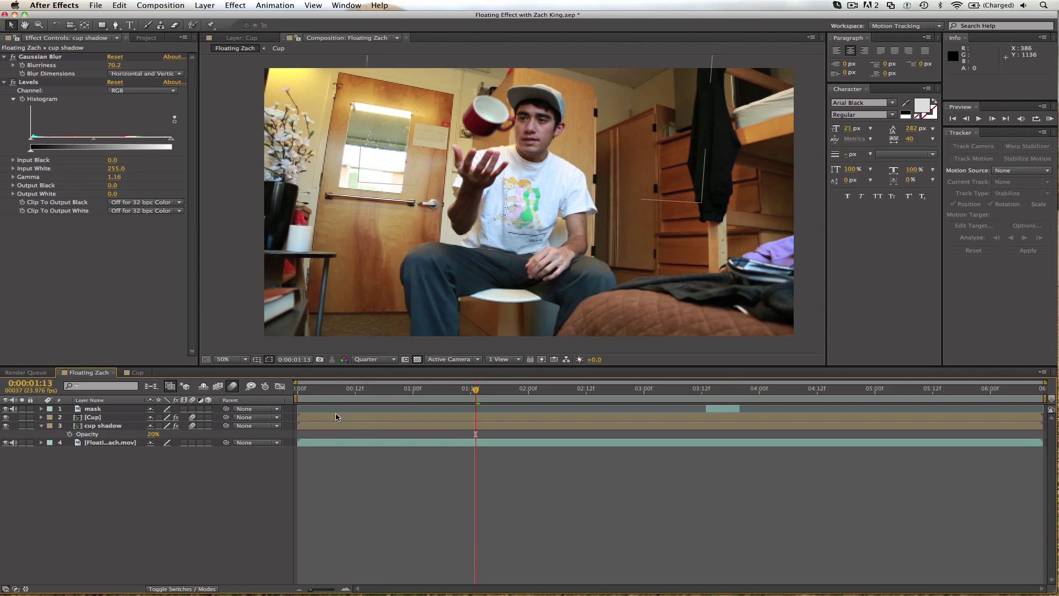
click(295, 388)
key(space)
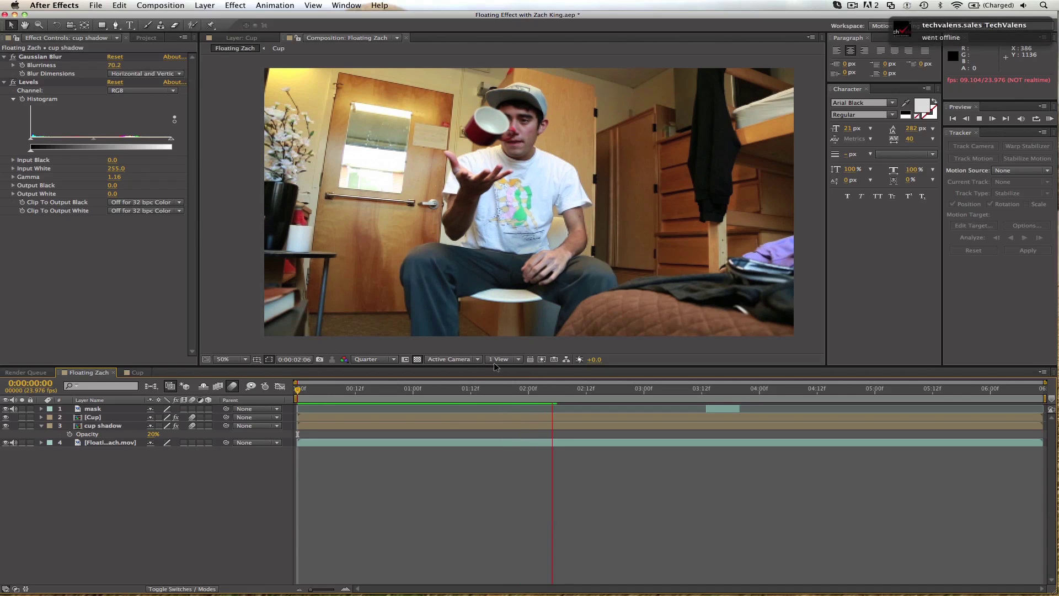
key(space)
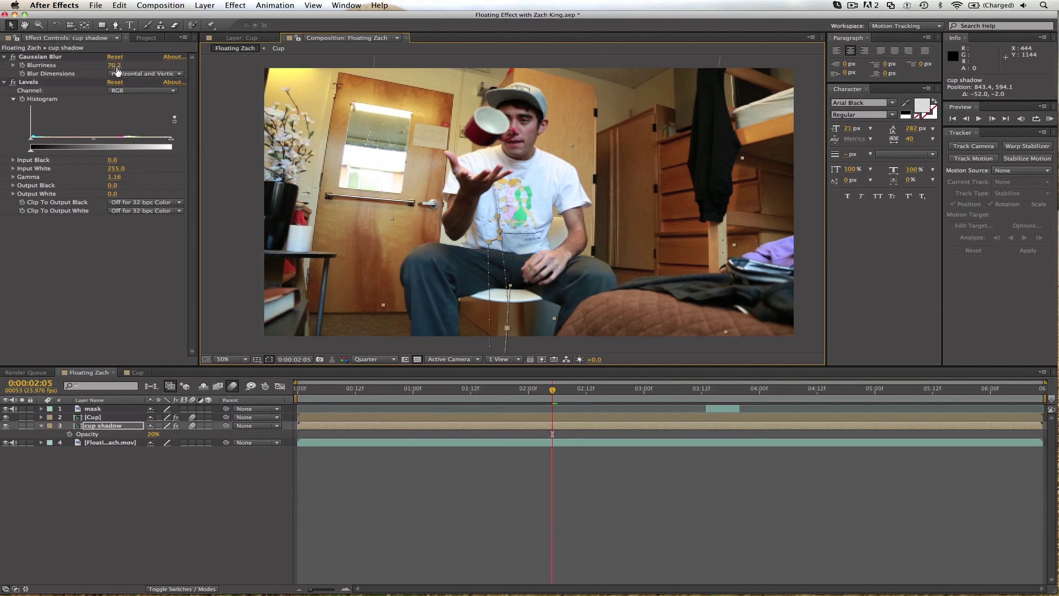
- Raise the shadow blur to 85.6, lower opacity to 15%, and review the cup's fall
drag(116, 67, 132, 65)
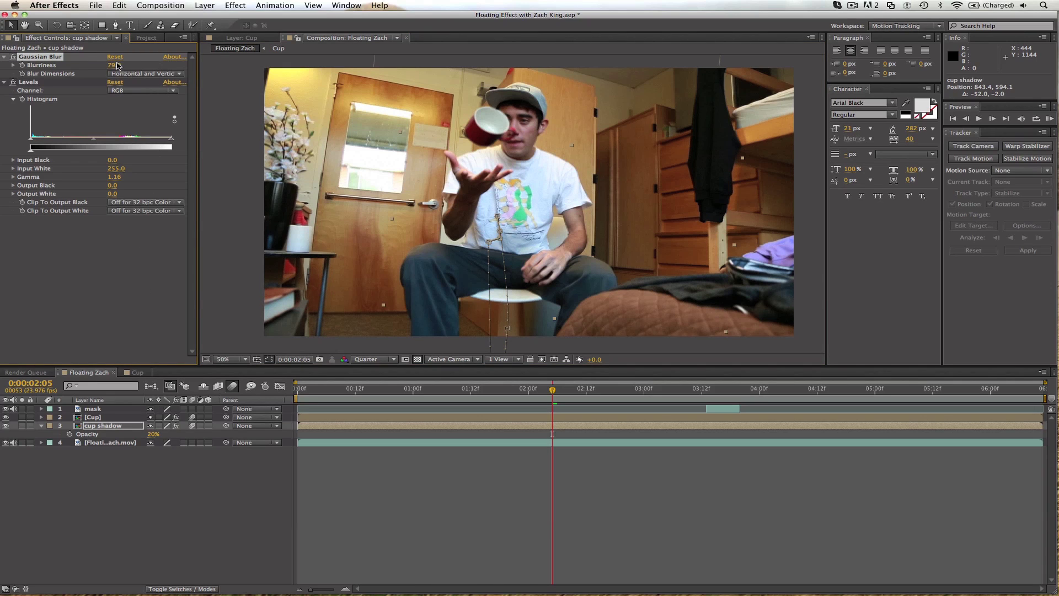
click(152, 436)
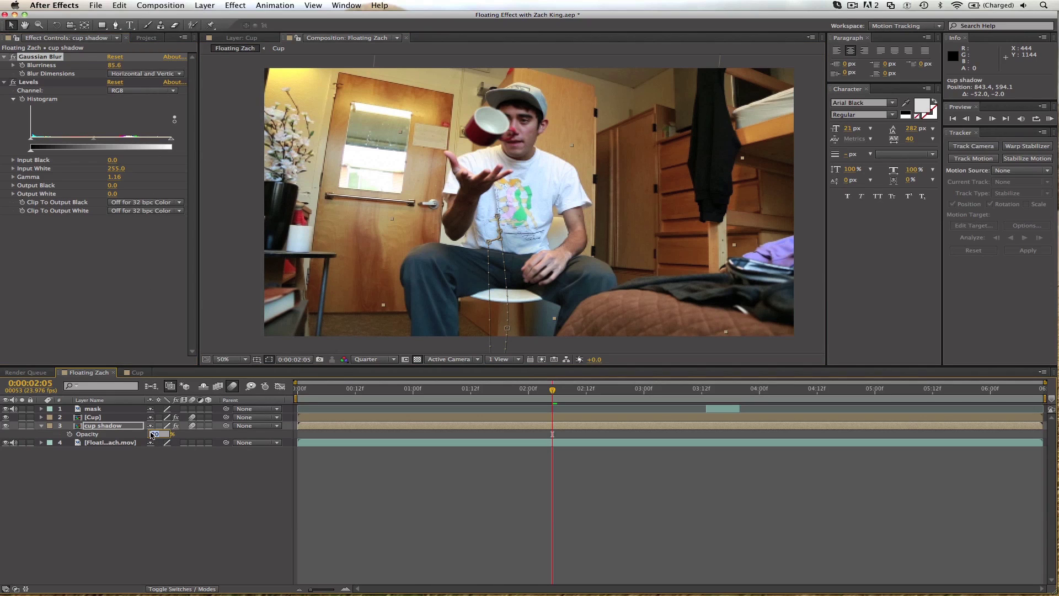
click(417, 563)
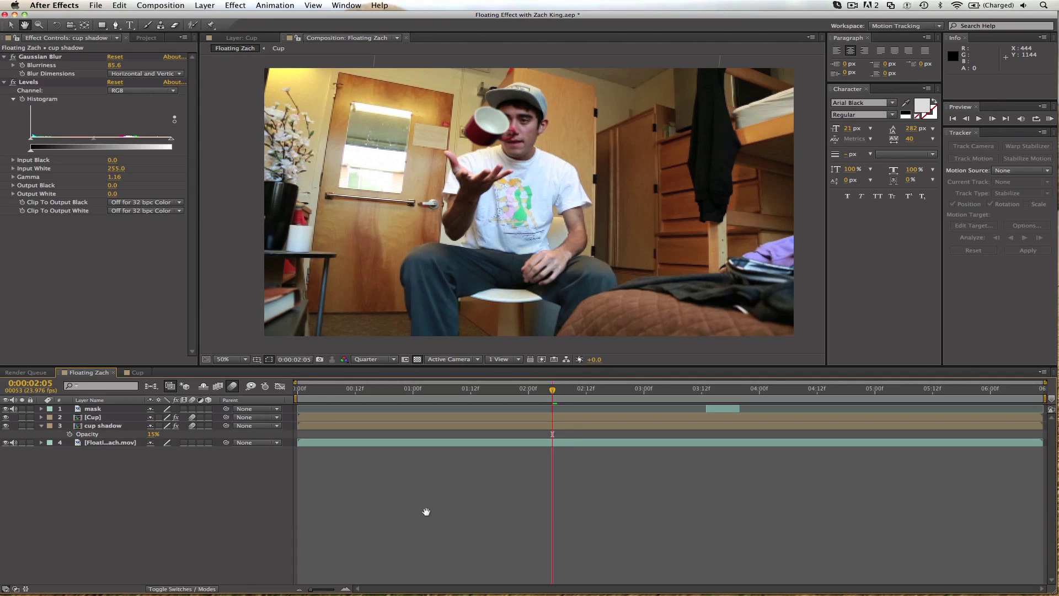
key(space)
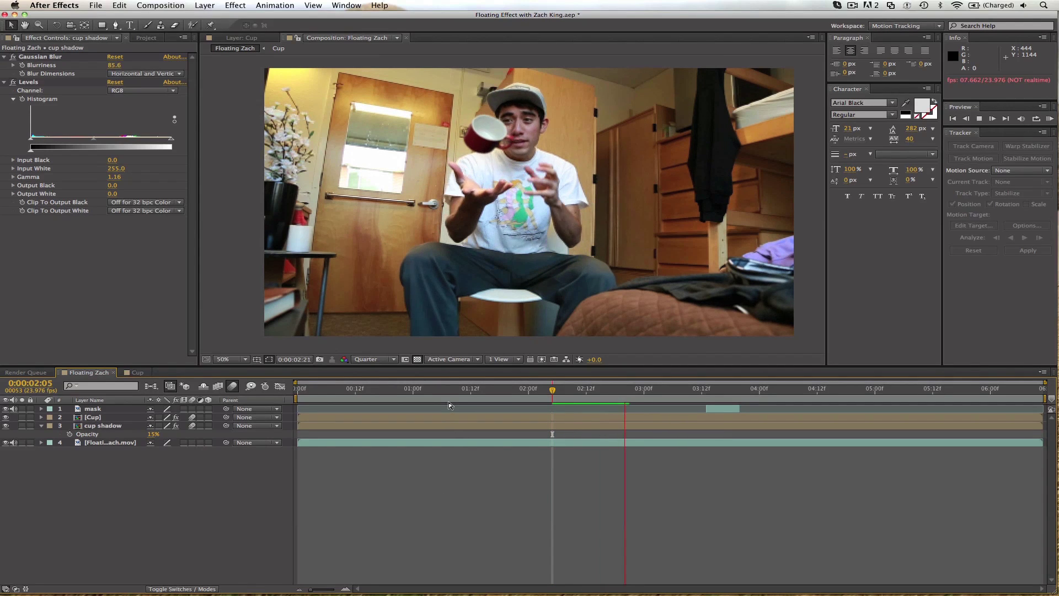
key(space)
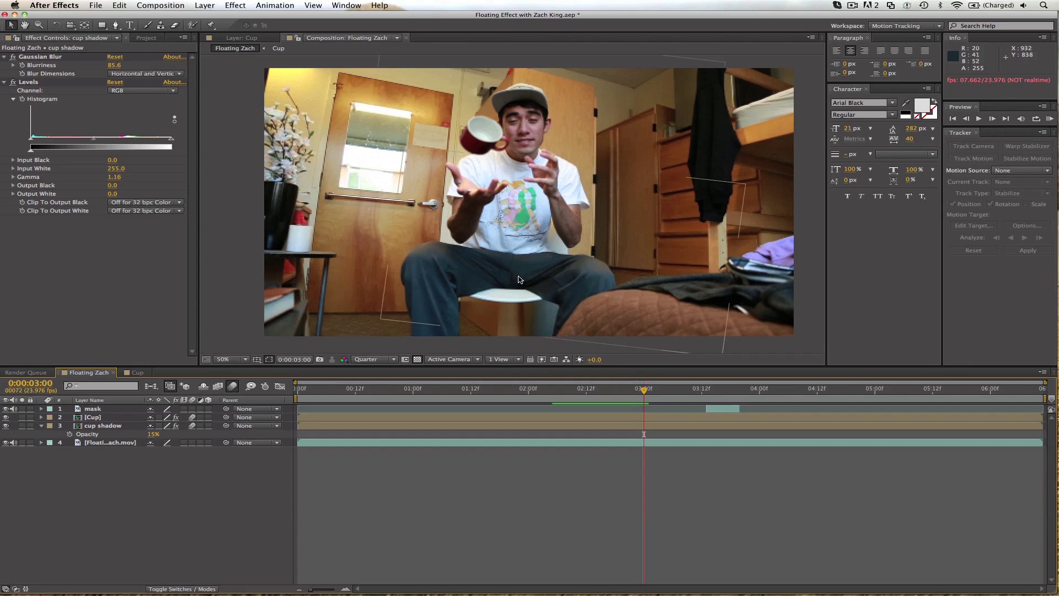
click(518, 390)
drag(518, 389, 415, 379)
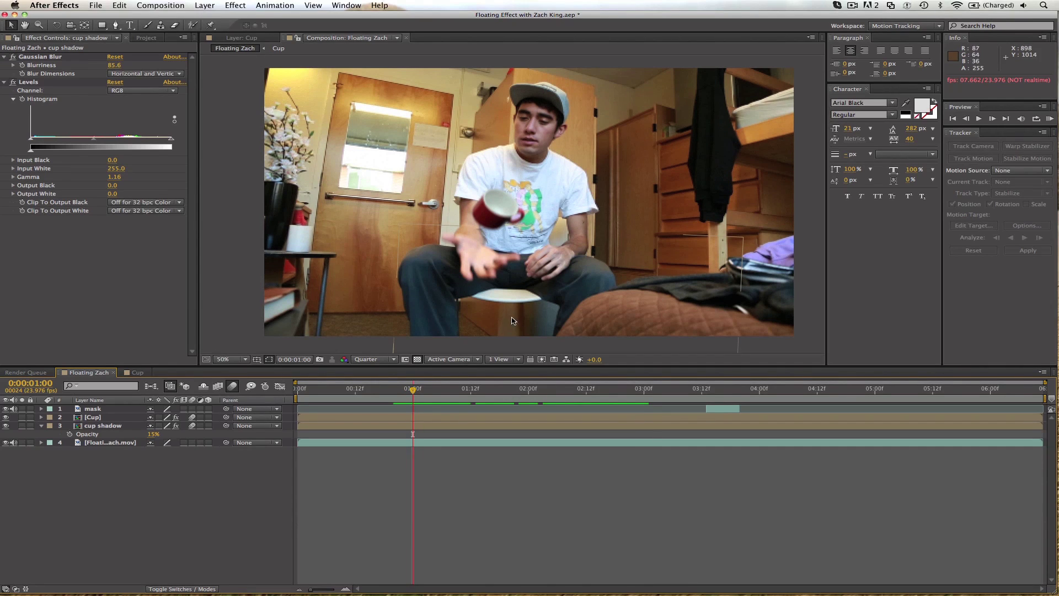
mouse_move(425, 389)
mouse_down()
mouse_move(414, 388)
mouse_move(466, 388)
mouse_move(413, 388)
mouse_move(421, 370)
mouse_up()
- Duplicate the video layer, name it 'shadow mask', and move it to the top
click(124, 443)
key(ctrl+d)
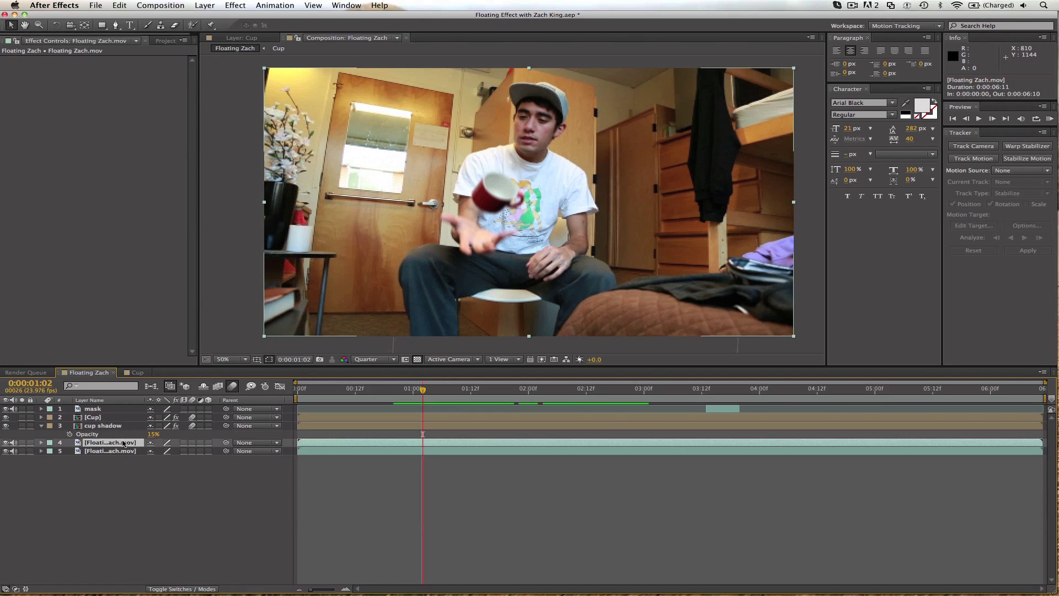
key(Return)
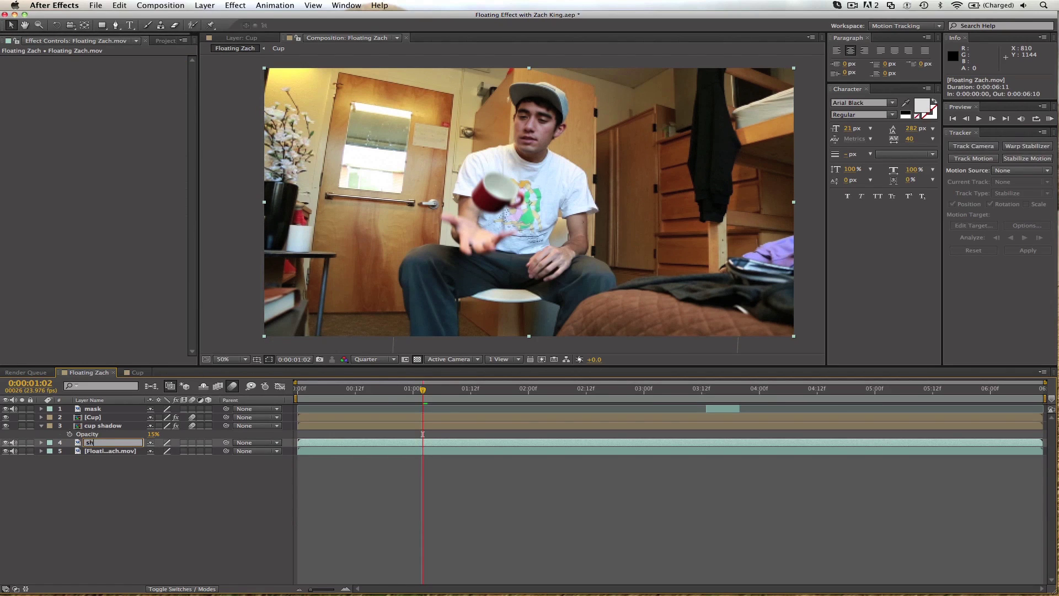
text(shadow mask)
key(Return)
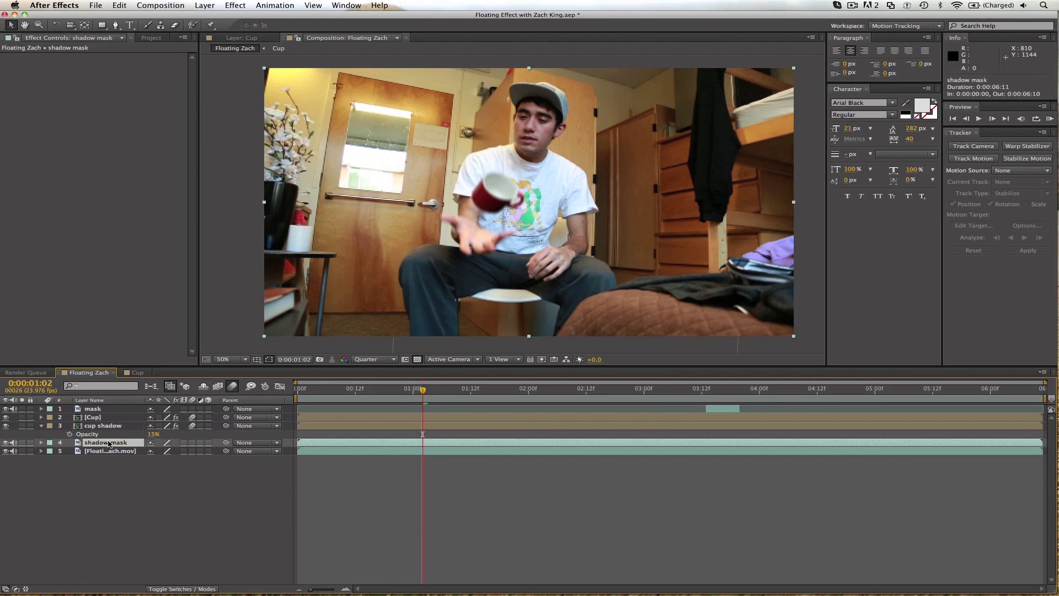
drag(106, 442, 102, 406)
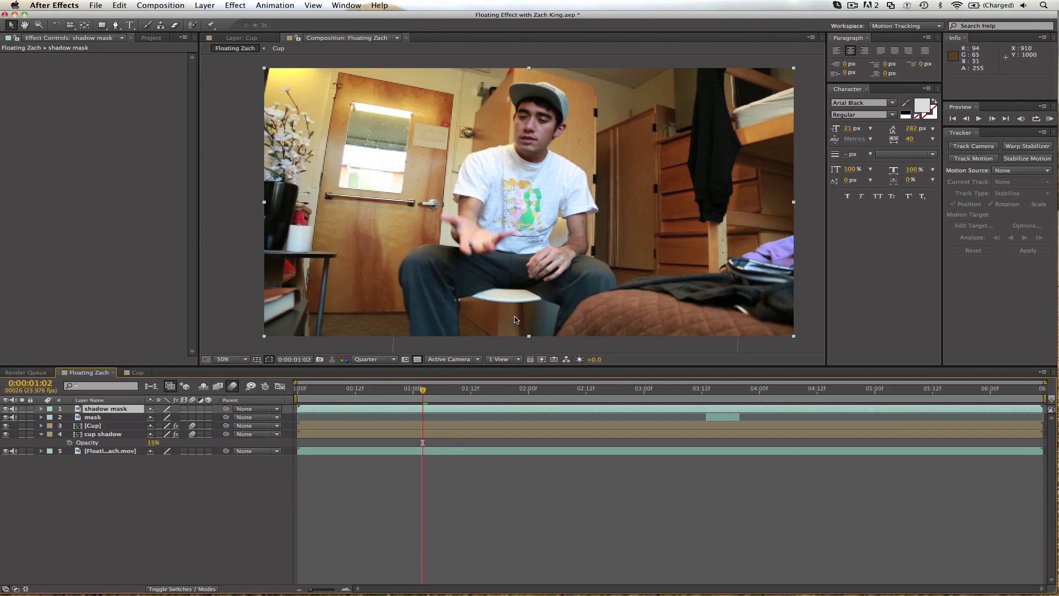
- Draw a mask around the chair on shadow mask and feather its edge to 66 pixels
key(g)
click(461, 340)
drag(486, 299, 510, 297)
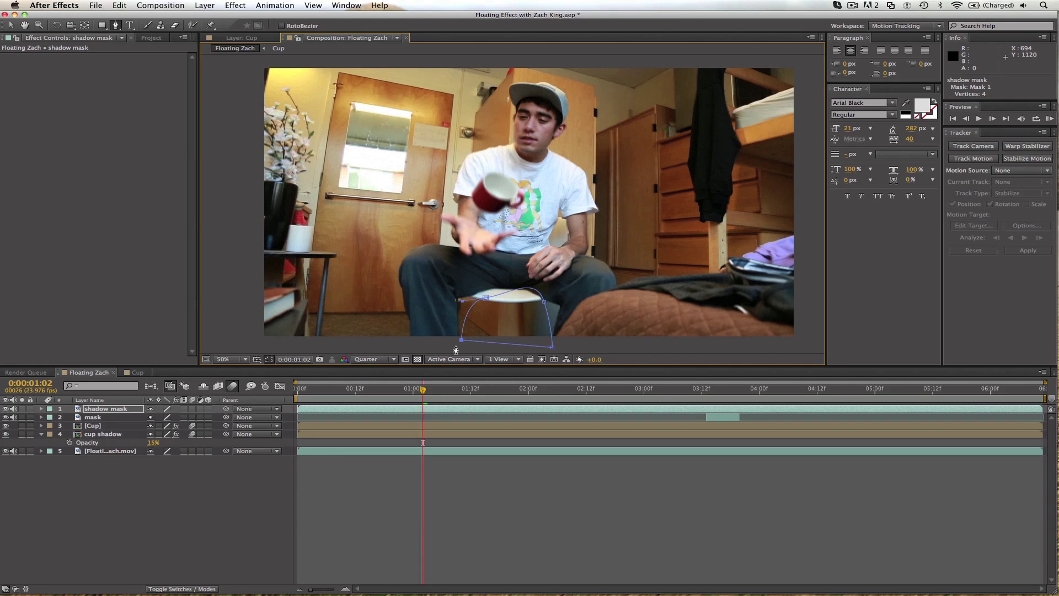
mouse_move(424, 389)
mouse_down()
mouse_move(438, 389)
mouse_move(366, 389)
mouse_move(409, 390)
mouse_up()
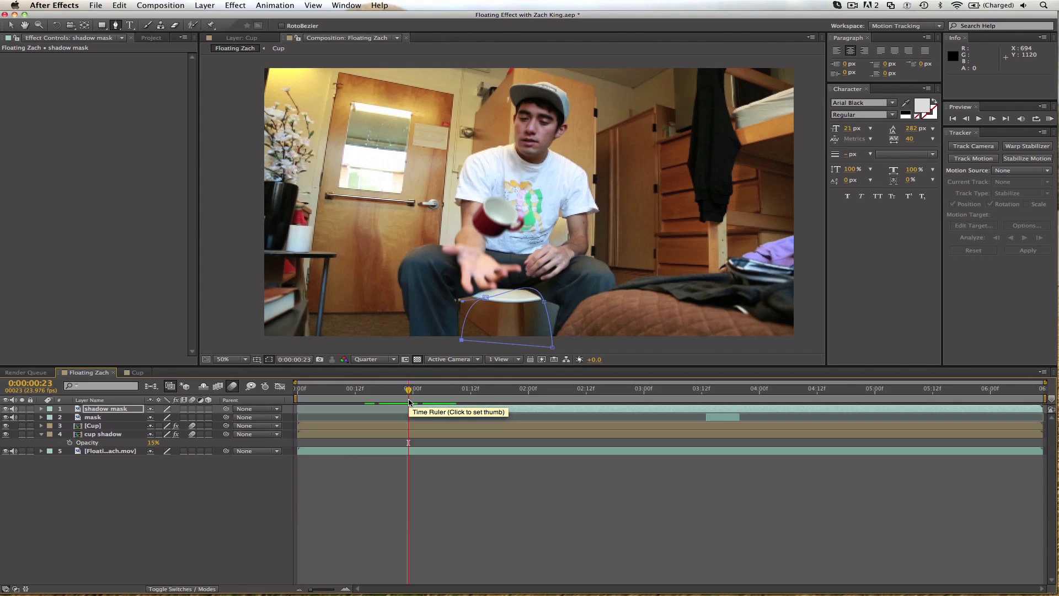
key(space)
key(space)
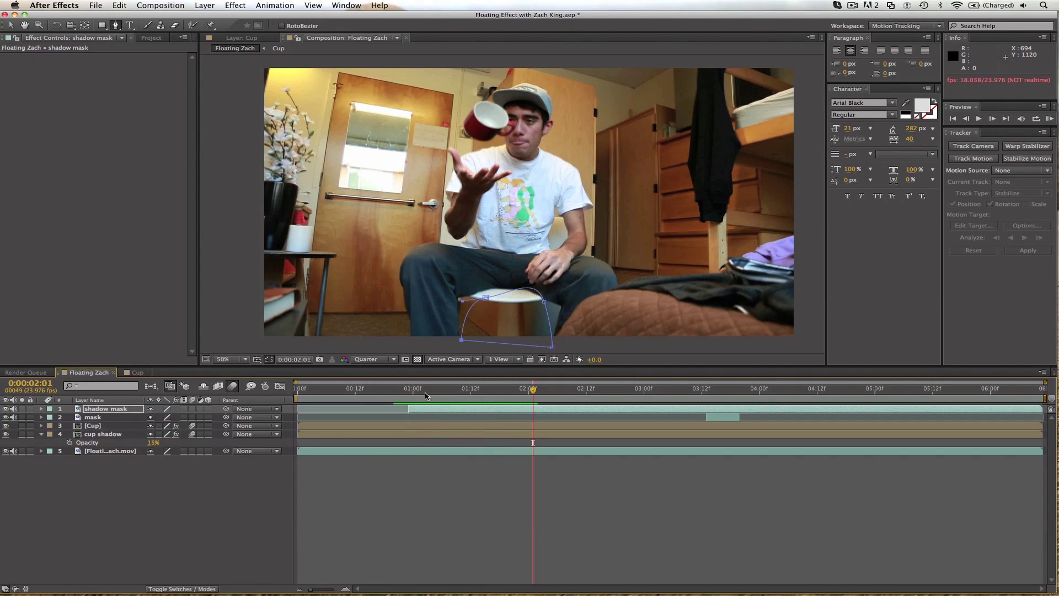
key(f)
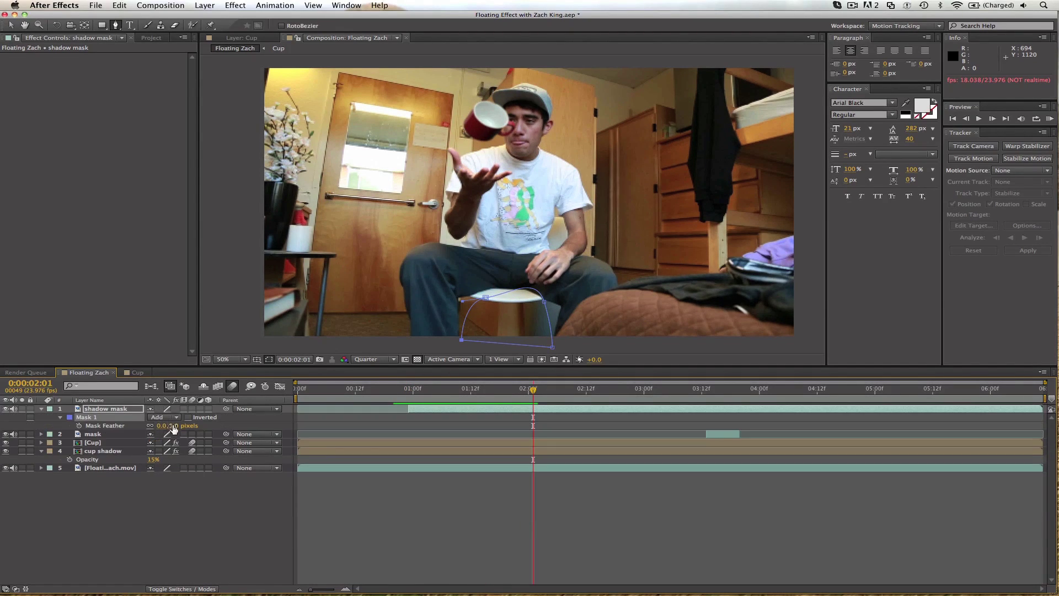
drag(173, 428, 190, 426)
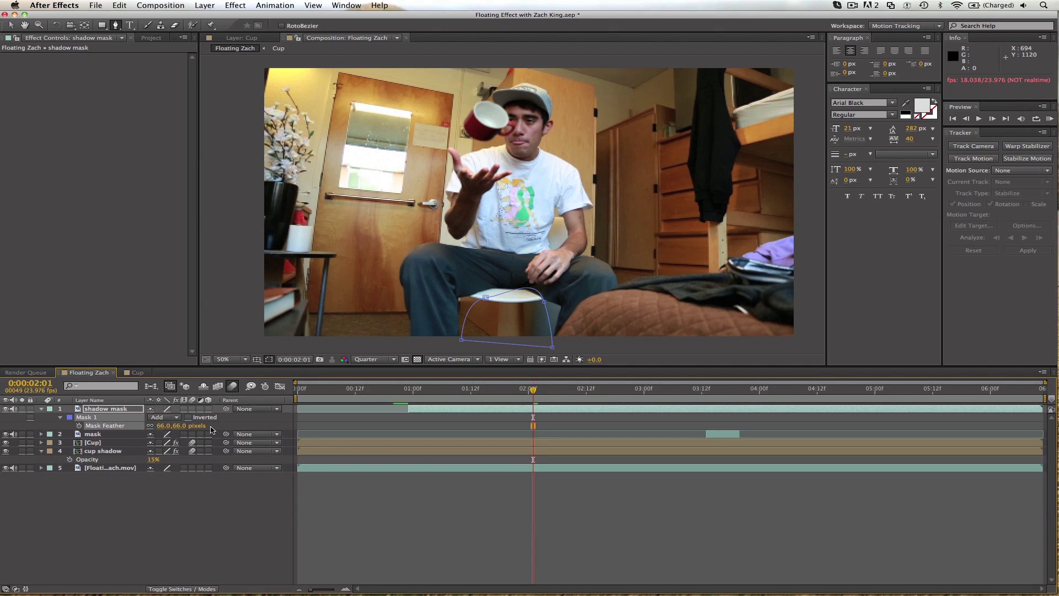
key(v)
click(588, 523)
- Trim the shadow mask layer's end where the shadow should stop, then preview
drag(513, 403, 585, 399)
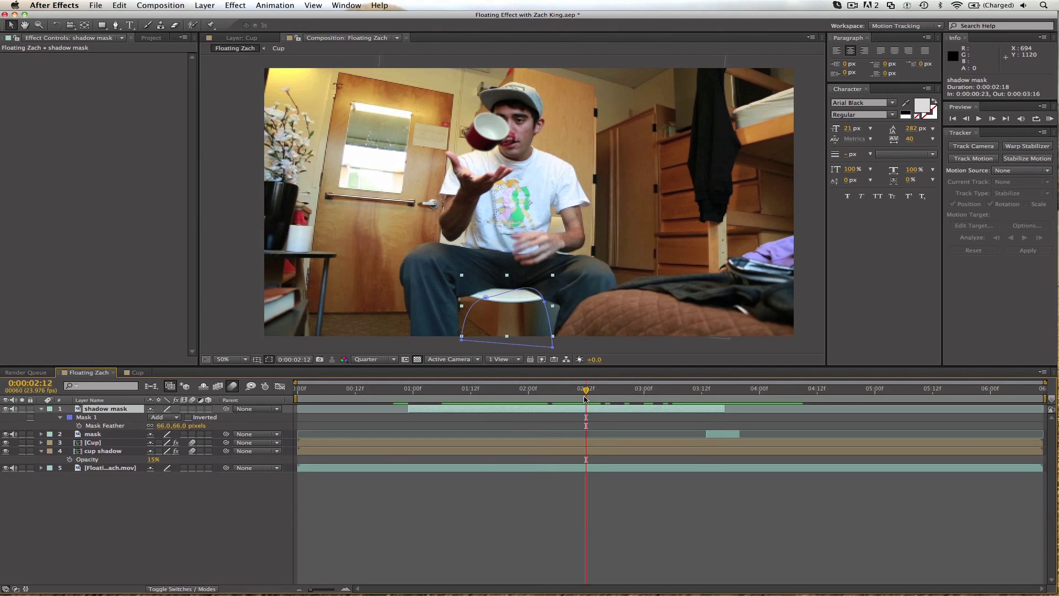
key(alt+bracketright)
click(609, 503)
key(space)
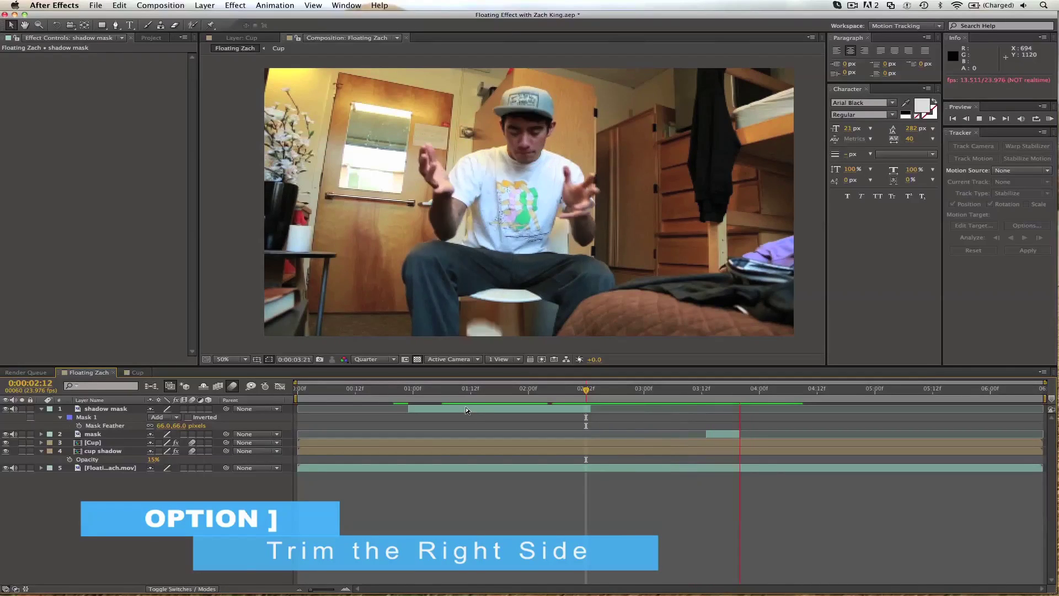
click(452, 390)
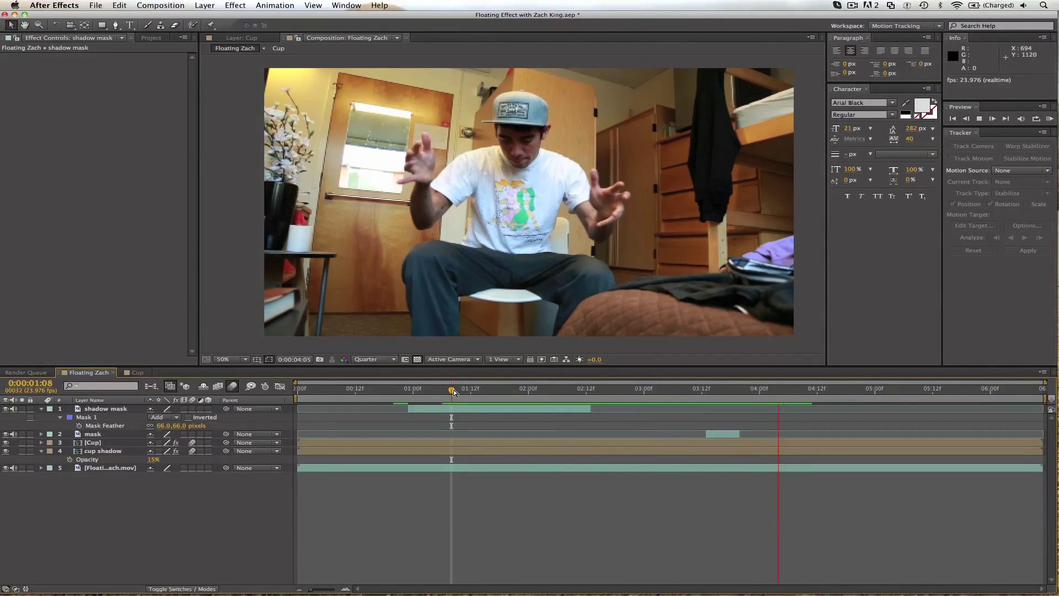
key(space)
click(451, 390)
key(space)
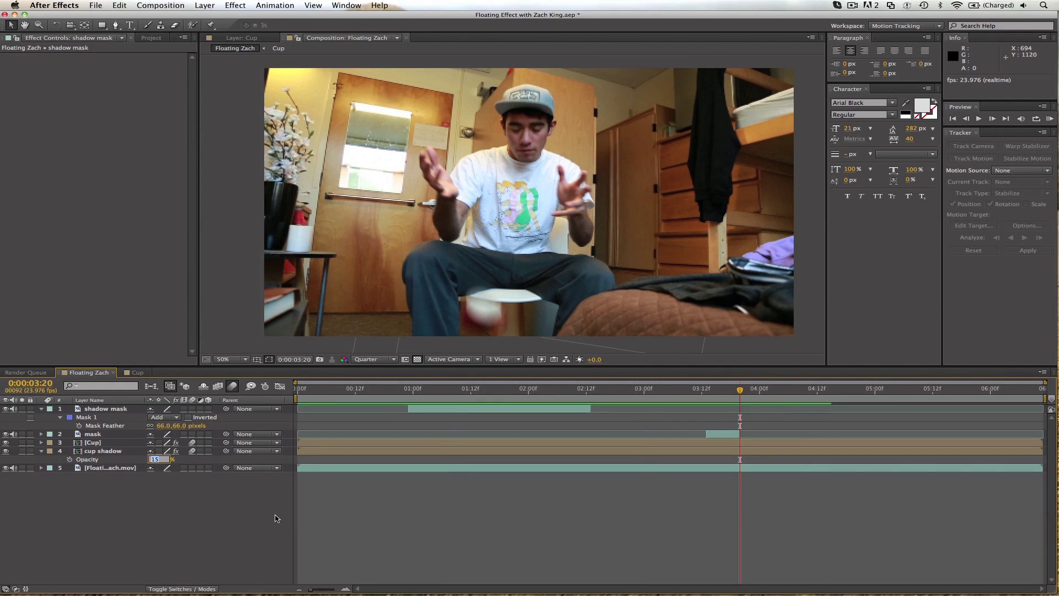
- Keyframe cup shadow opacity at 24%, review around one second, and start a new solid layer
text(24)
key(Return)
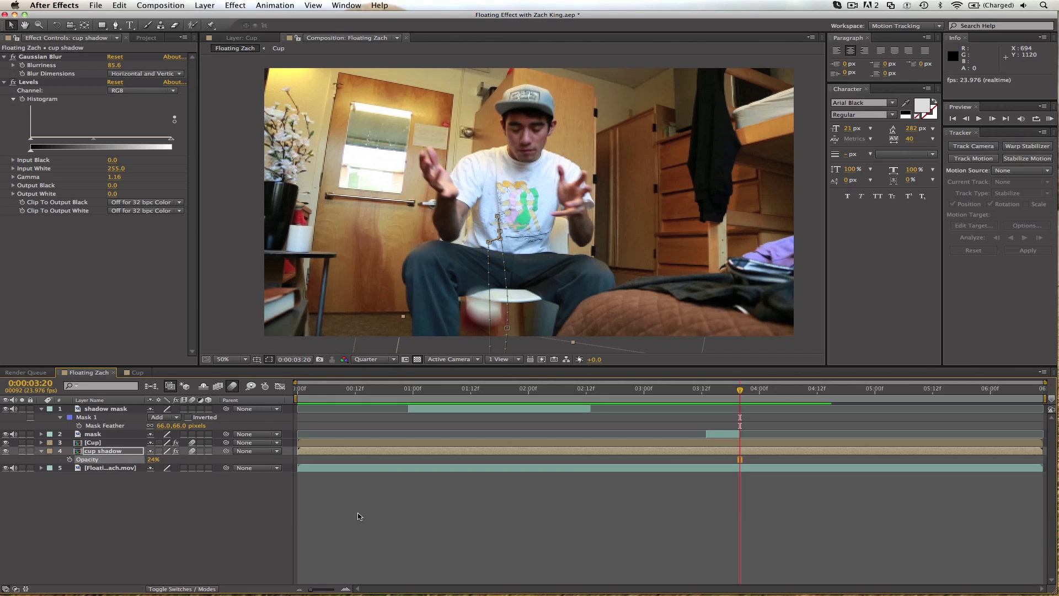
key(space)
click(400, 389)
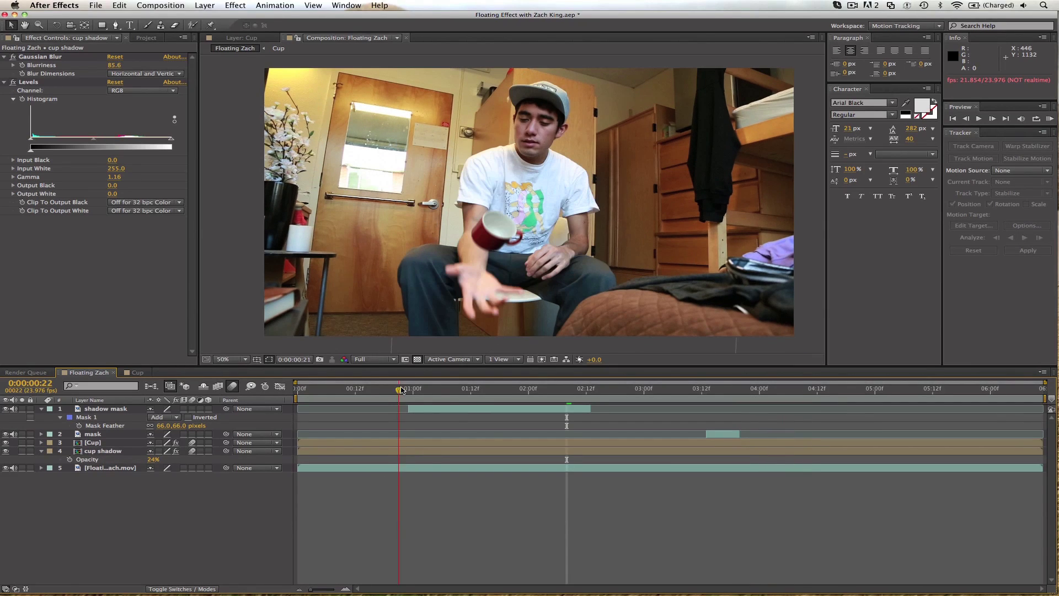
drag(404, 389, 399, 390)
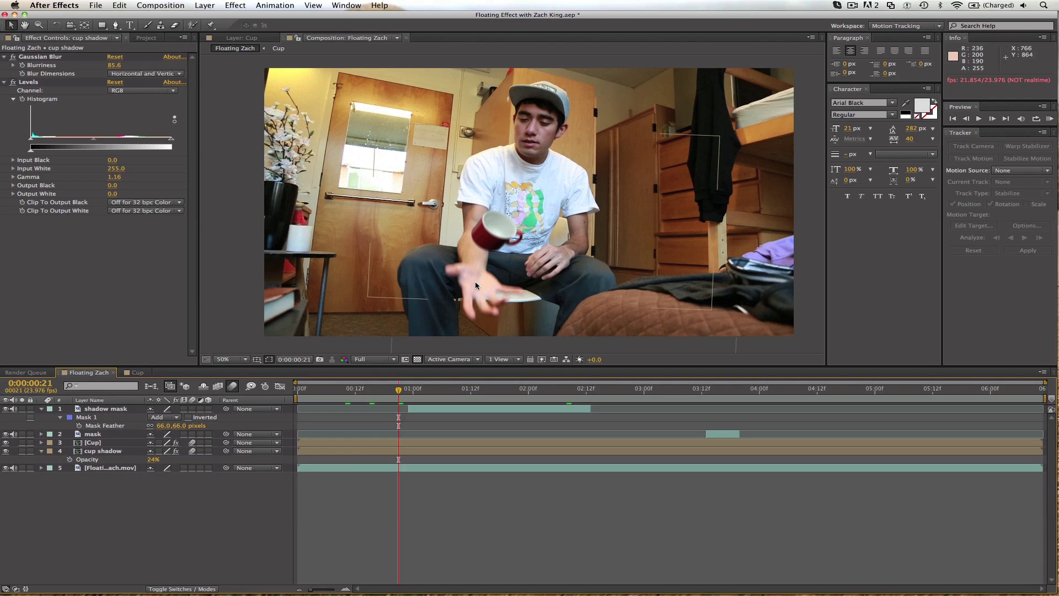
key(super+y)
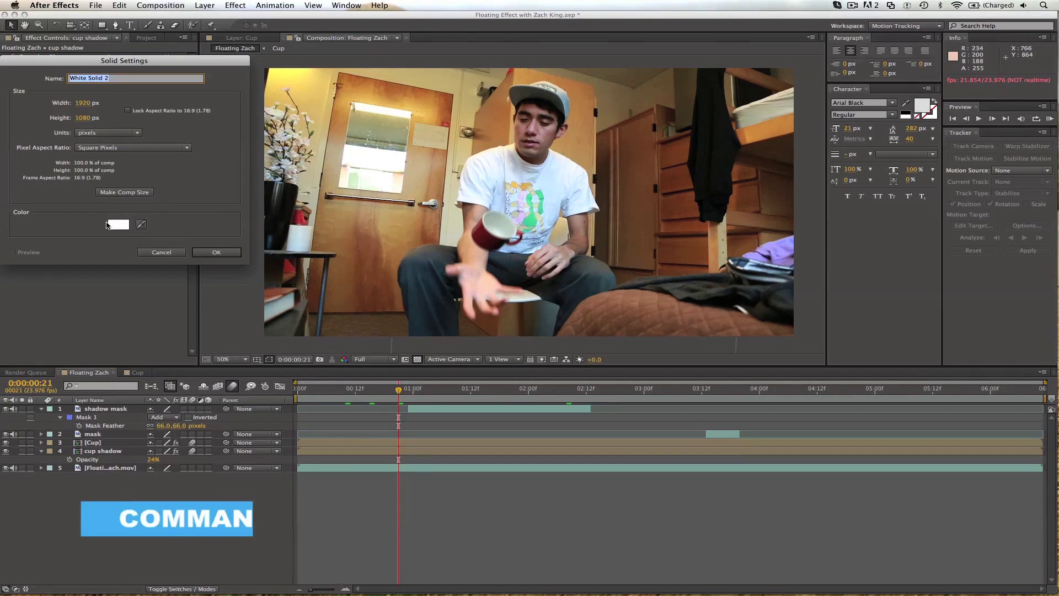
- Create the new solid with its colour set to black
click(117, 224)
drag(195, 254, 120, 383)
key(Return)
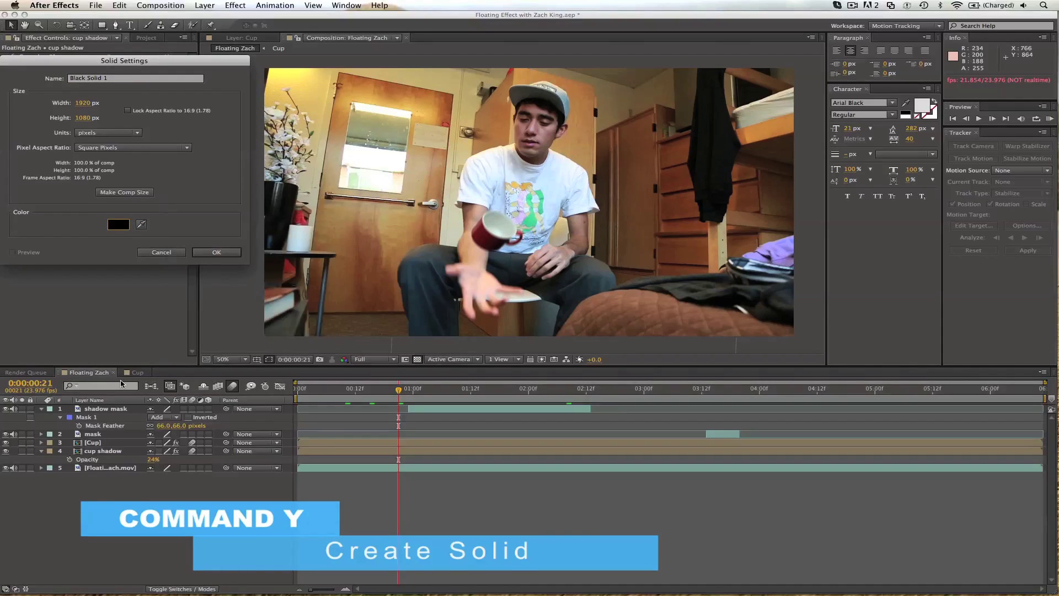
click(214, 253)
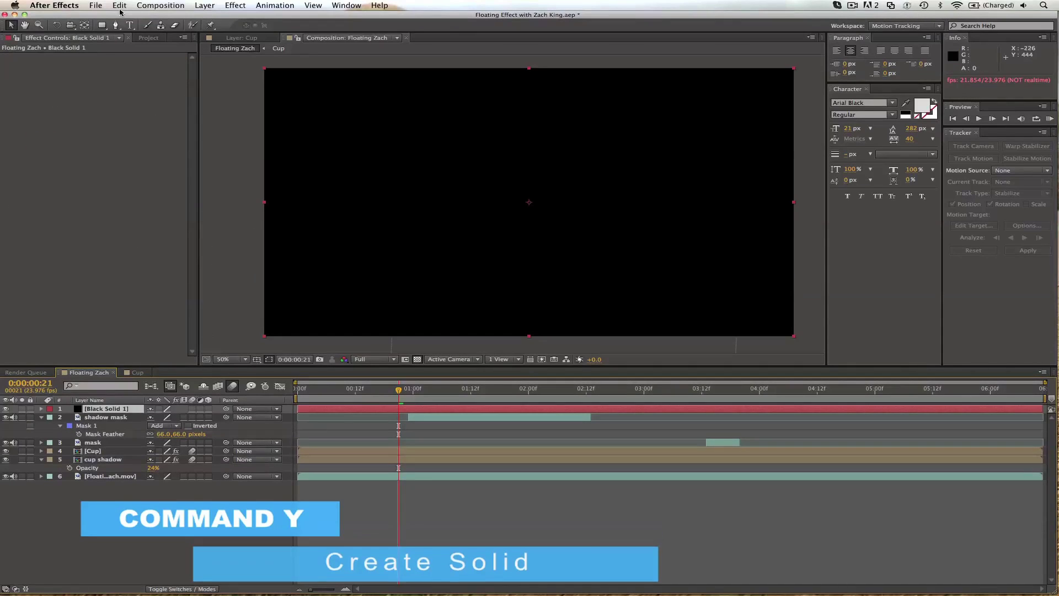
- Draw an elliptical mask over the open palm on the black solid
click(6, 409)
drag(101, 25, 138, 49)
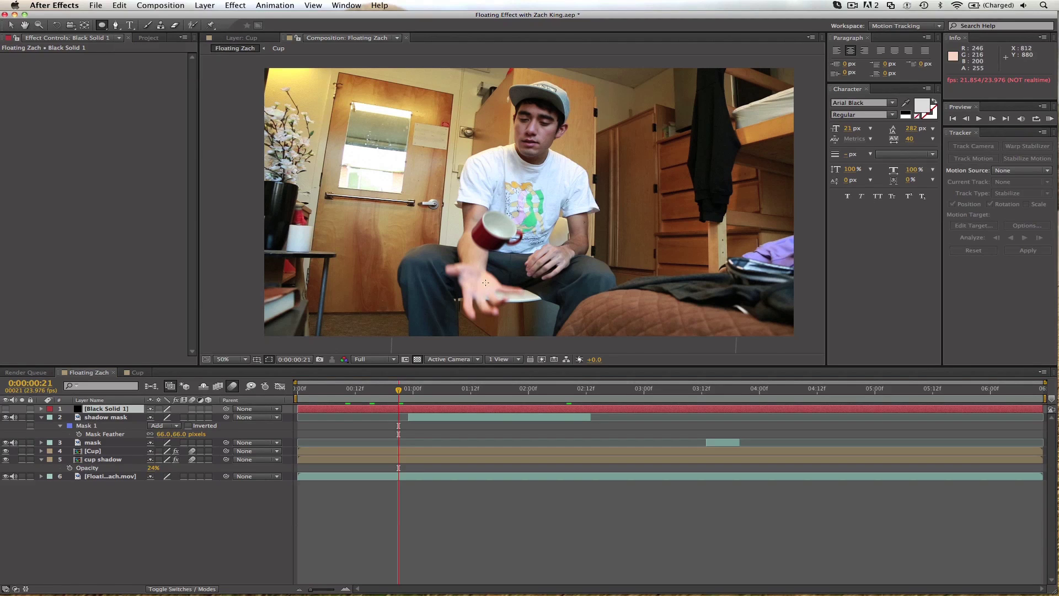
drag(465, 276, 482, 287)
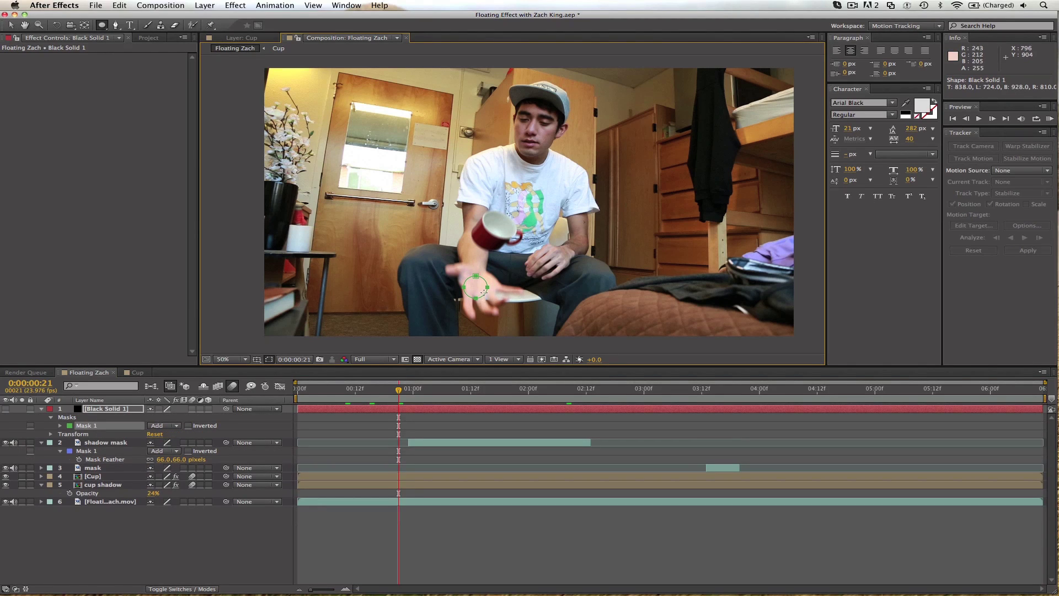
click(6, 409)
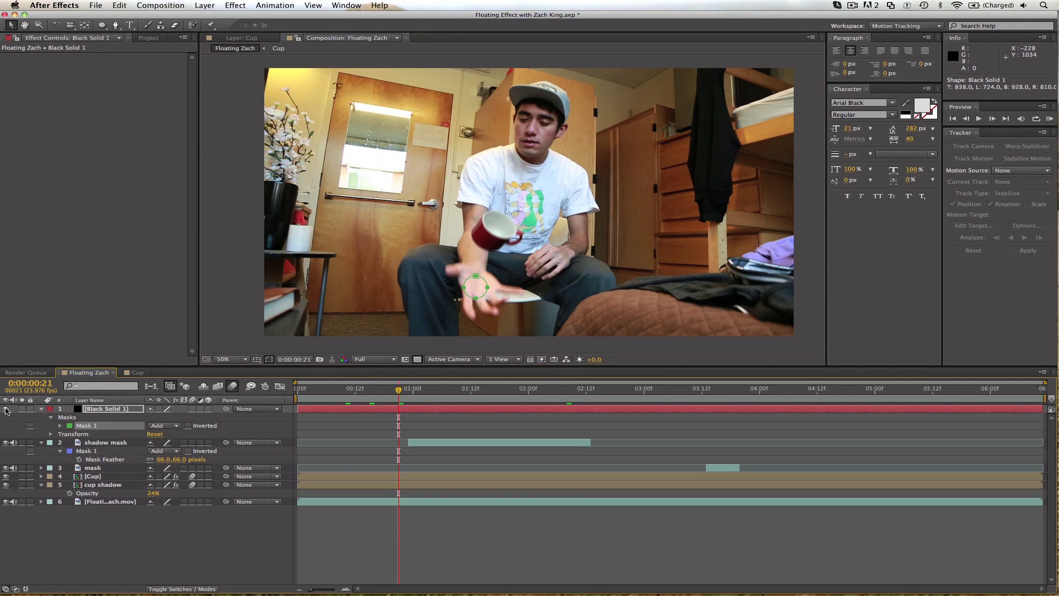
- Feather the mask to 54 pixels and set the solid's opacity to 40%
key(f)
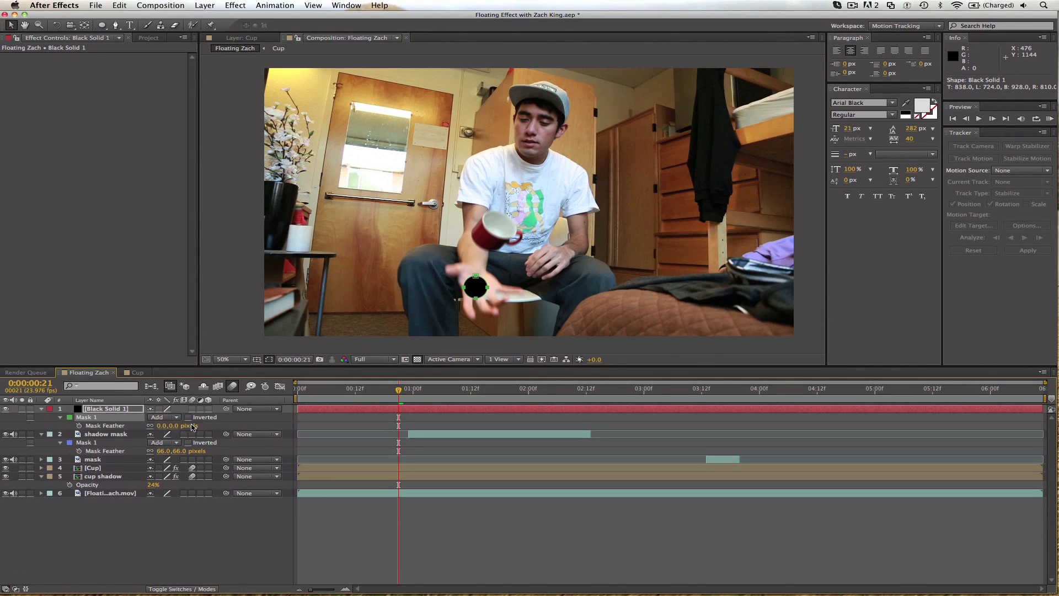
click(79, 425)
drag(166, 426, 187, 423)
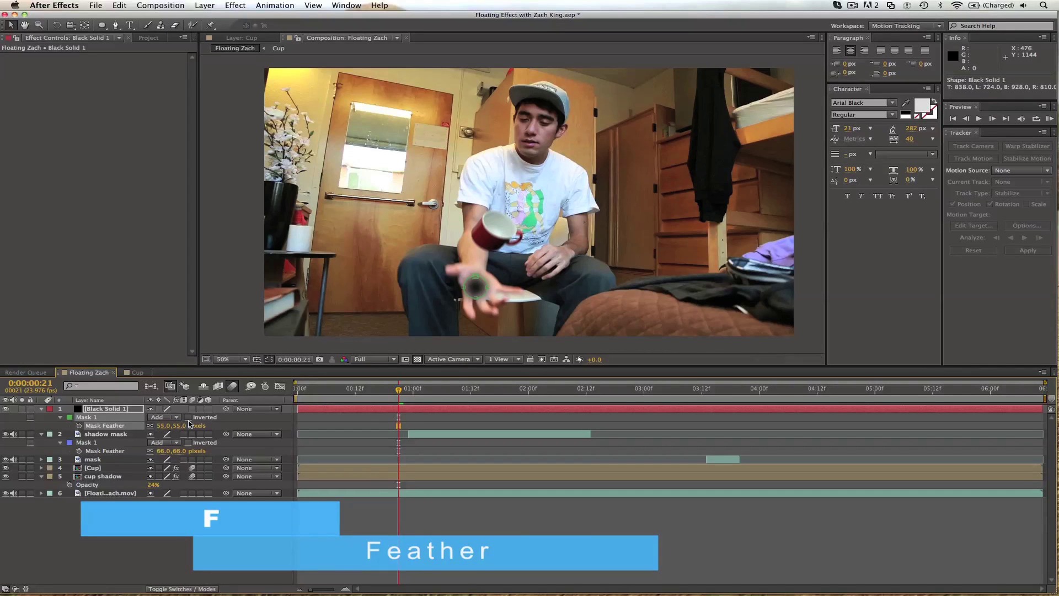
key(t)
click(158, 417)
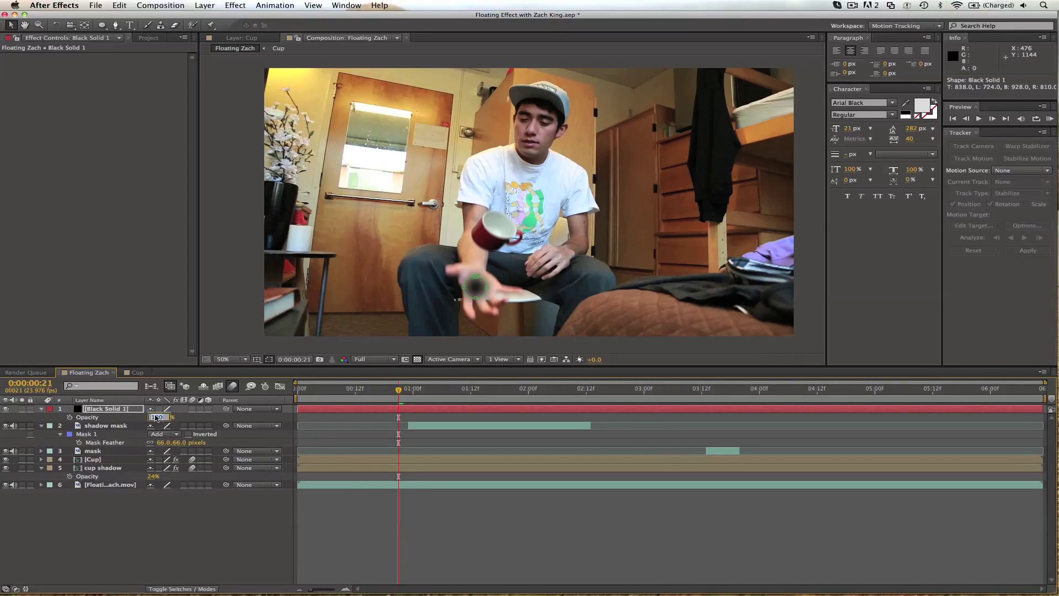
text(40)
key(Return)
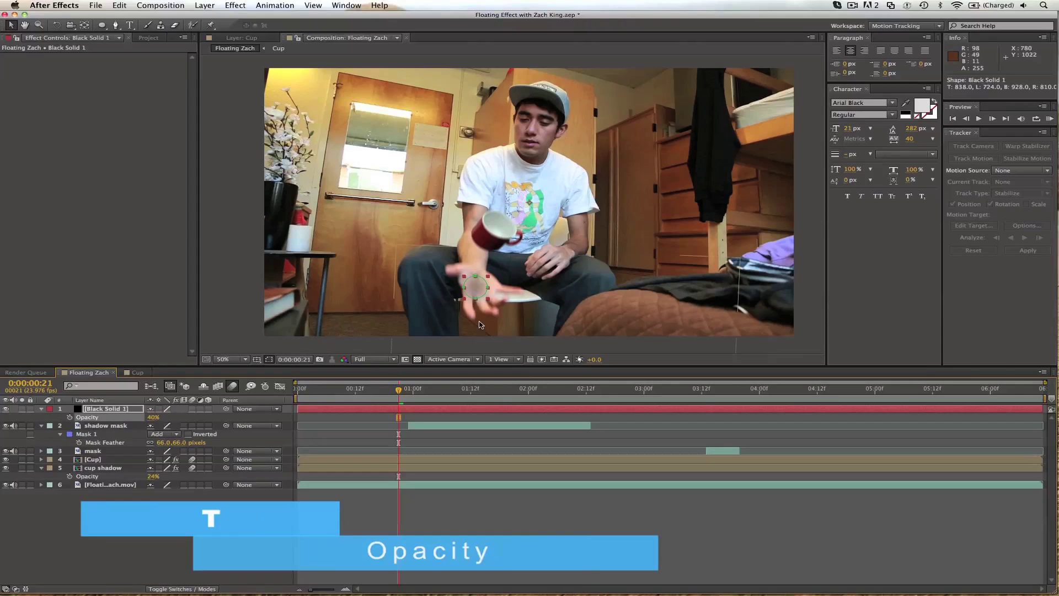
- Change the mask feather to 30 pixels
click(485, 300)
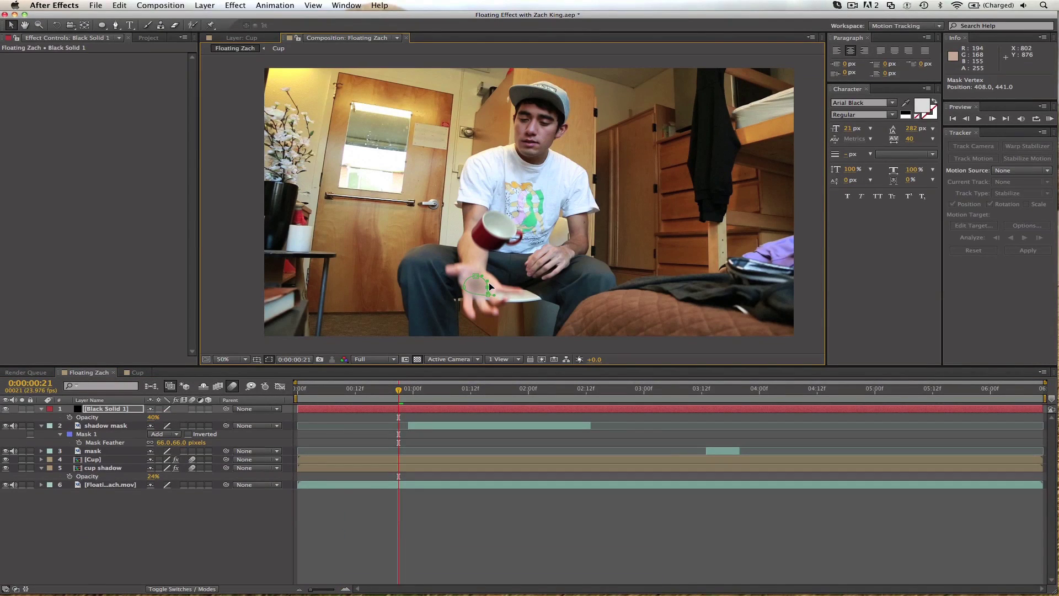
key(f)
click(164, 426)
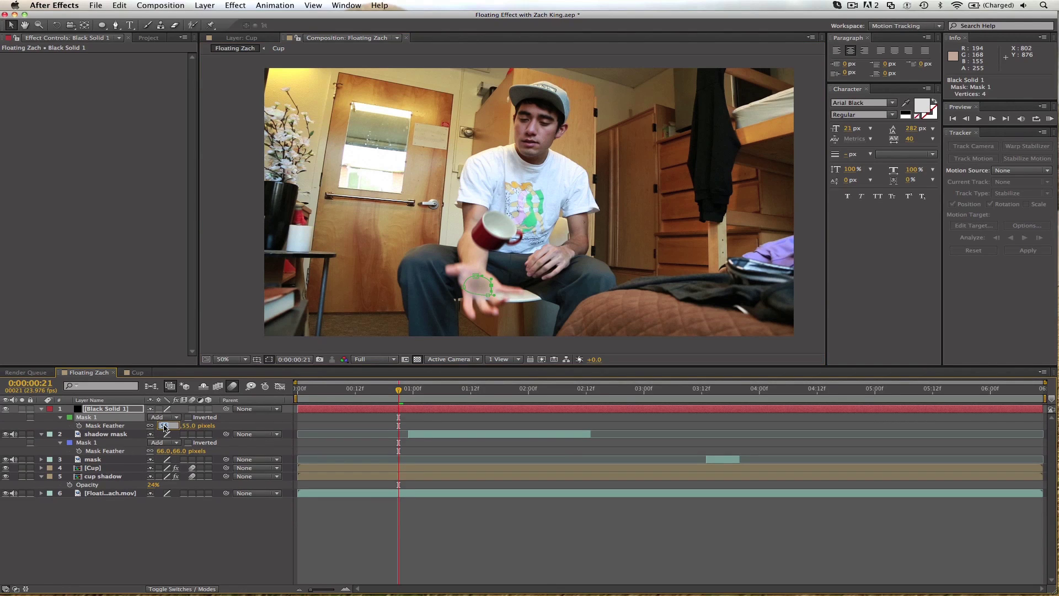
text(30)
key(Return)
- Set Black Solid 1's opacity to 30%, undoing the accidental opacity keyframe
click(413, 555)
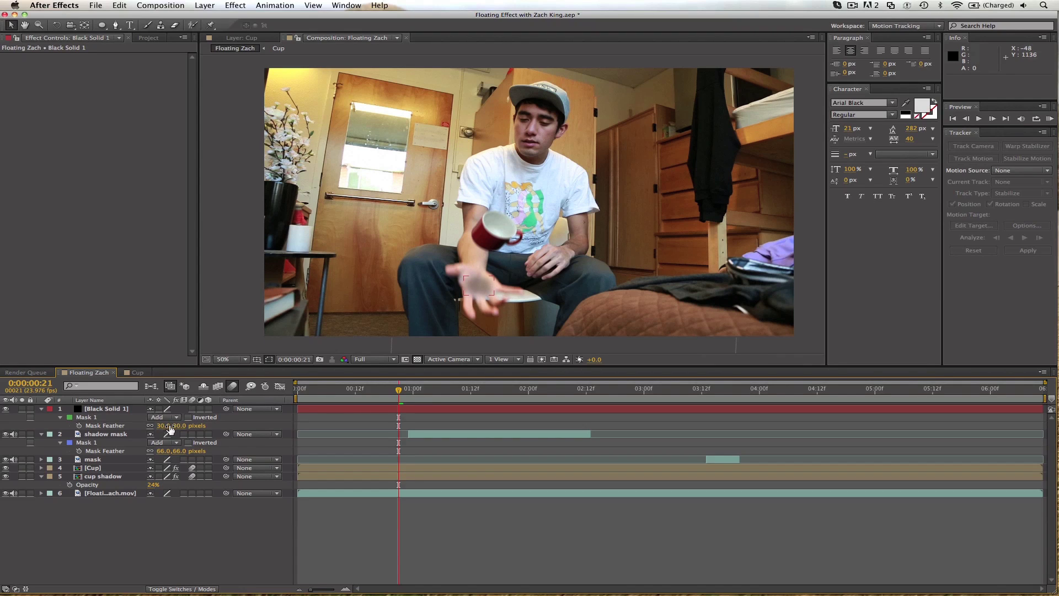
click(128, 412)
key(t)
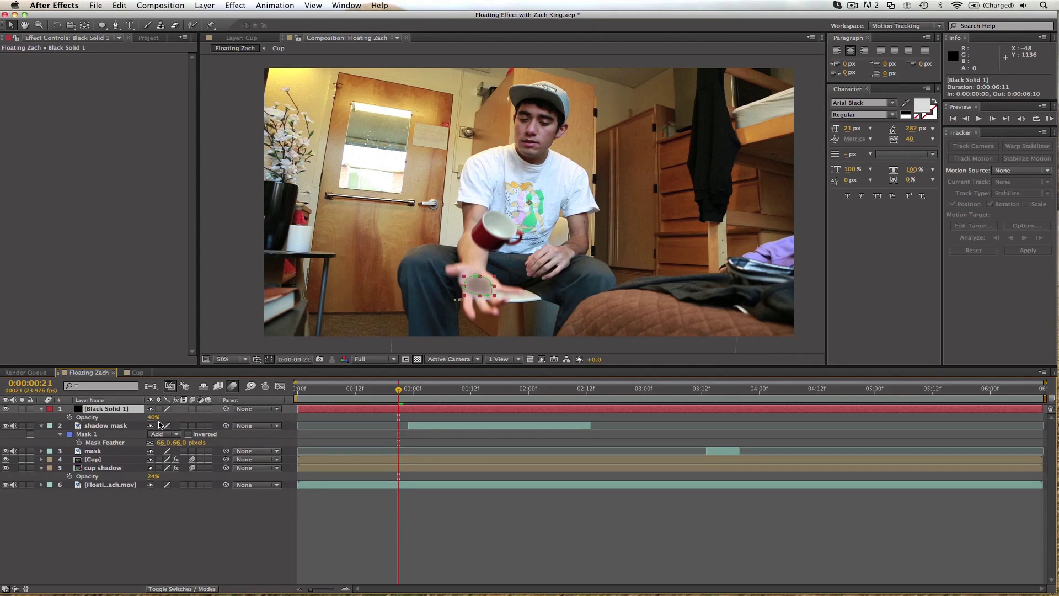
text(30)
key(Return)
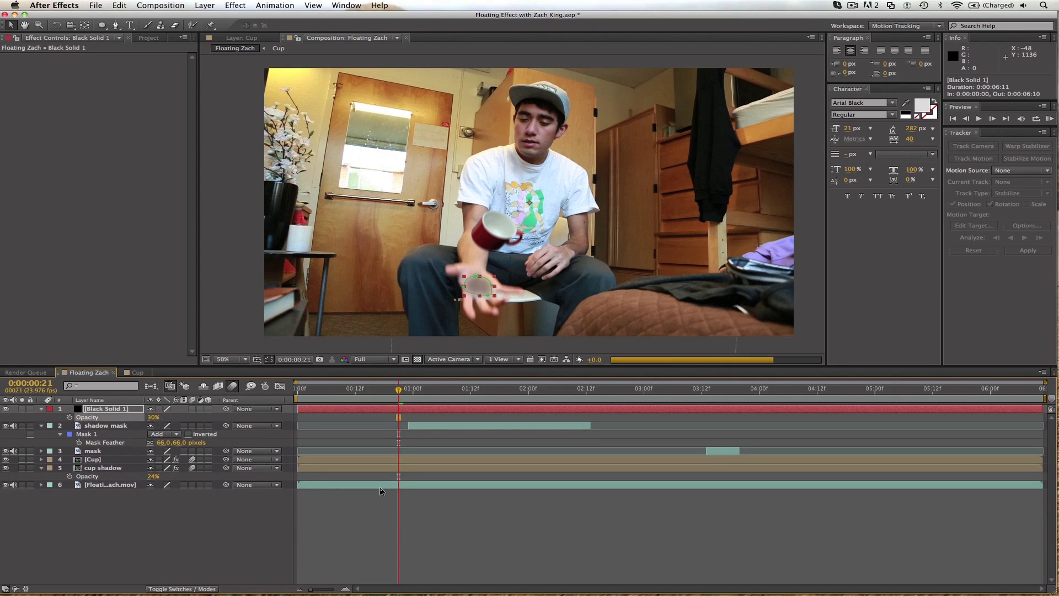
key(super+z)
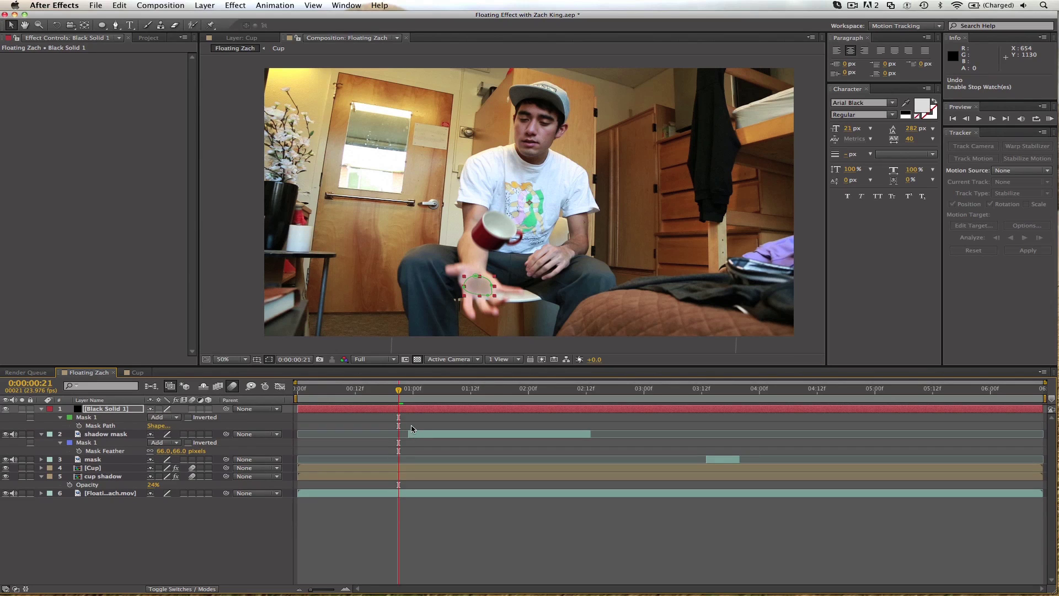
- Keyframe Black Solid 1's position, moving the shadow circle lower at frame 18
key(p)
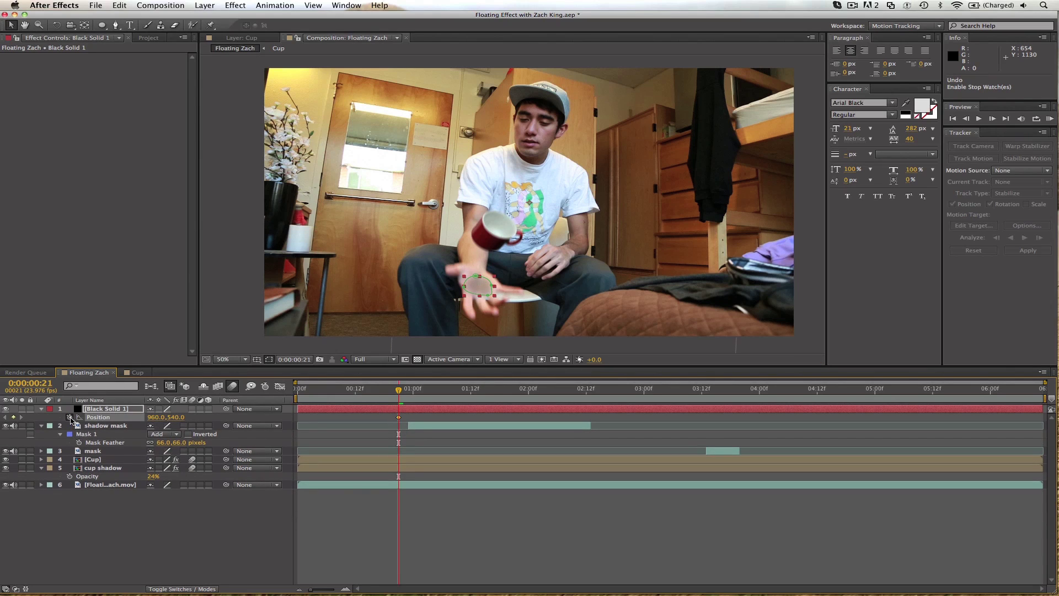
click(69, 417)
key(Page_Up)
key(Page_Up)
key(Page_Up)
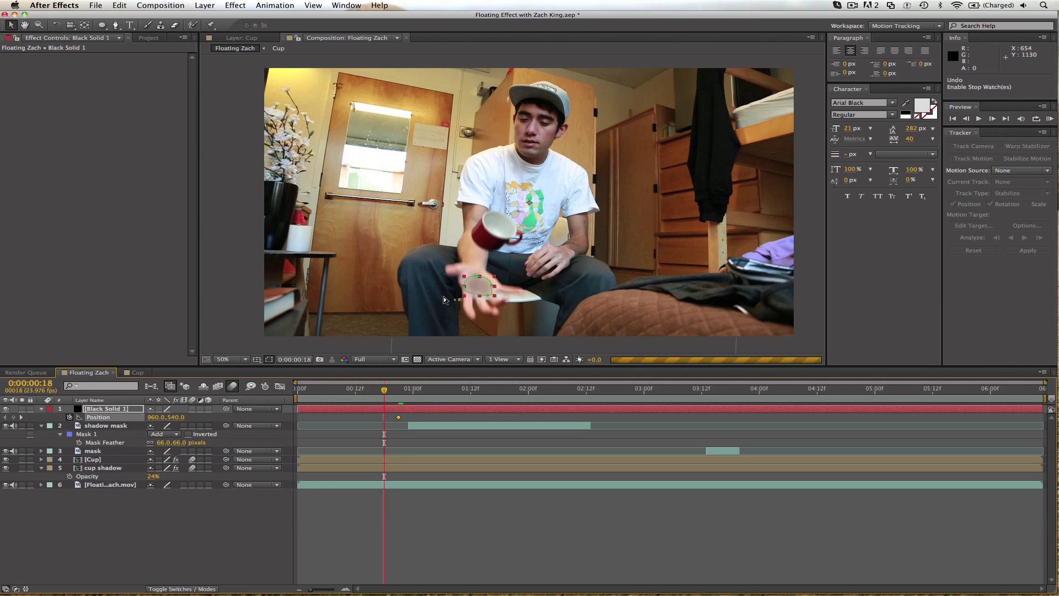
click(482, 288)
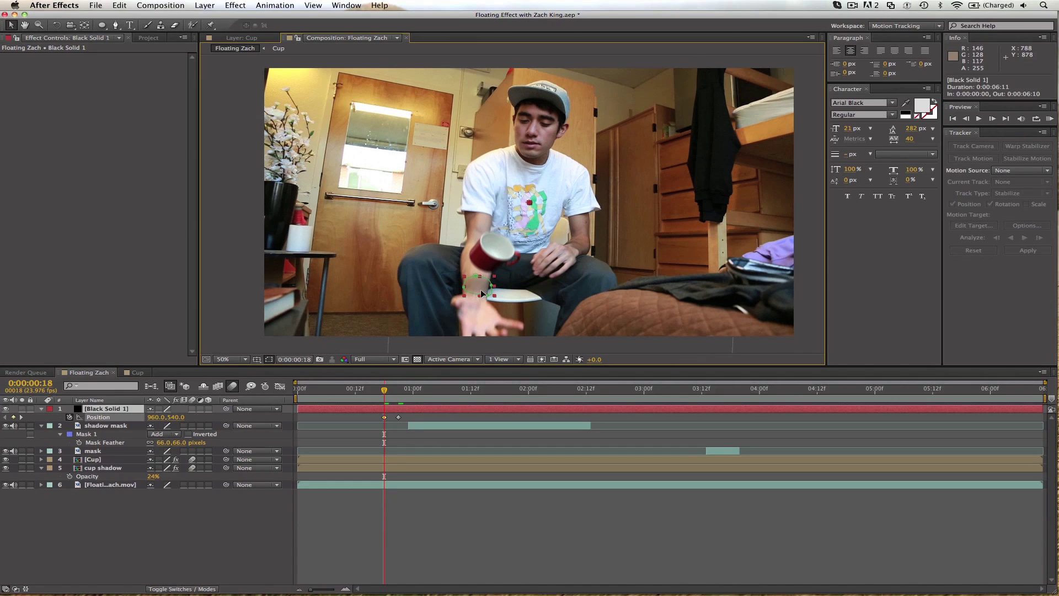
drag(481, 289, 482, 319)
key(Page_Down)
click(452, 507)
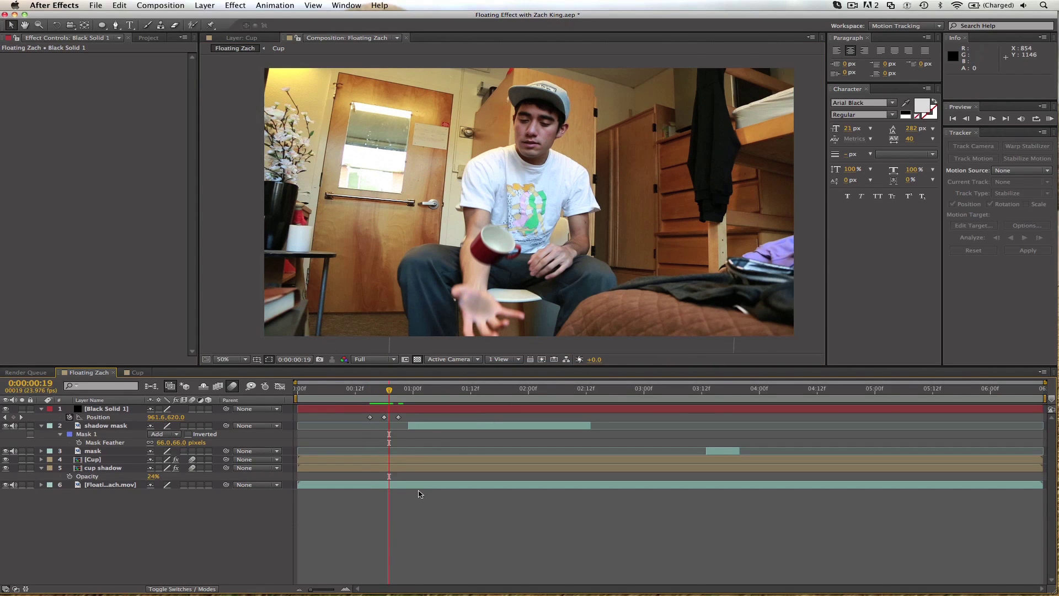
click(413, 388)
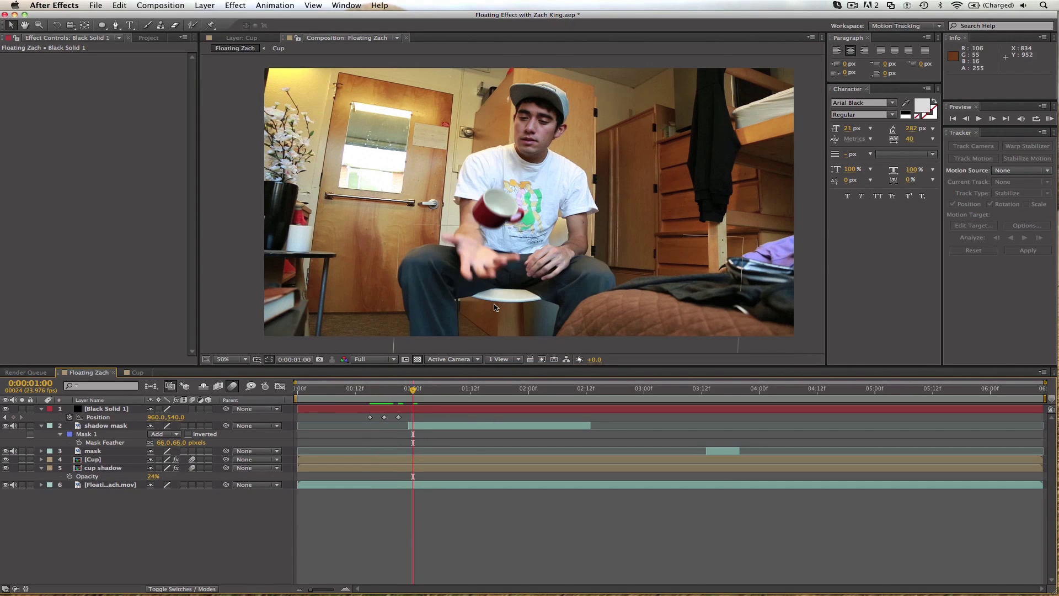